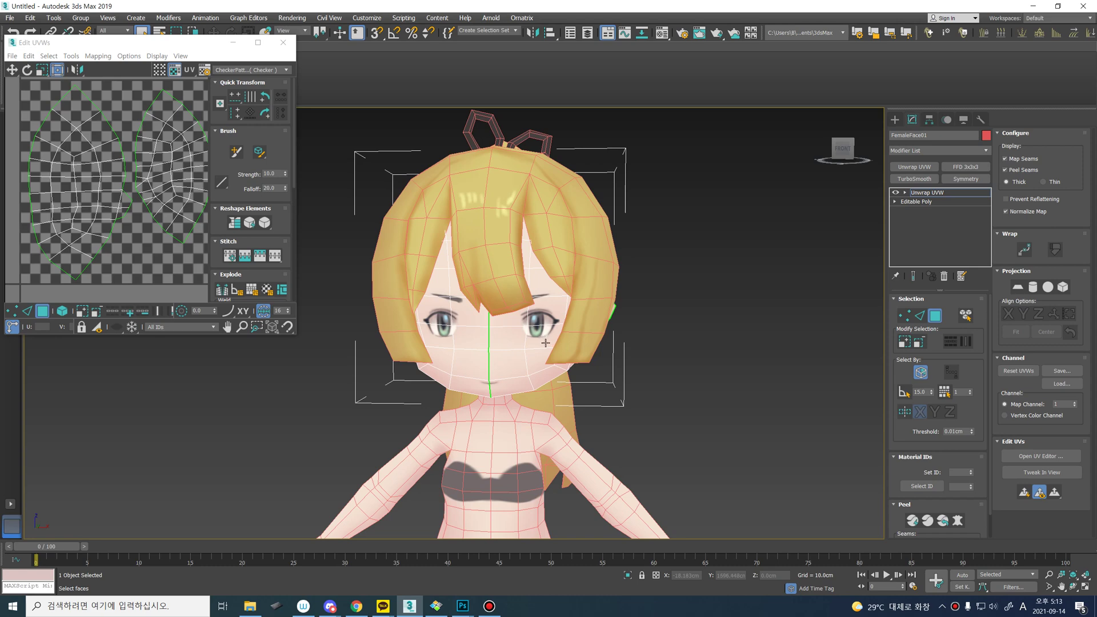
- Collapse the face mesh and its Unwrap UVW modifier into an Editable Poly
middle_click_drag(546, 351, 545, 362)
left_click_drag(145, 41, 169, 119)
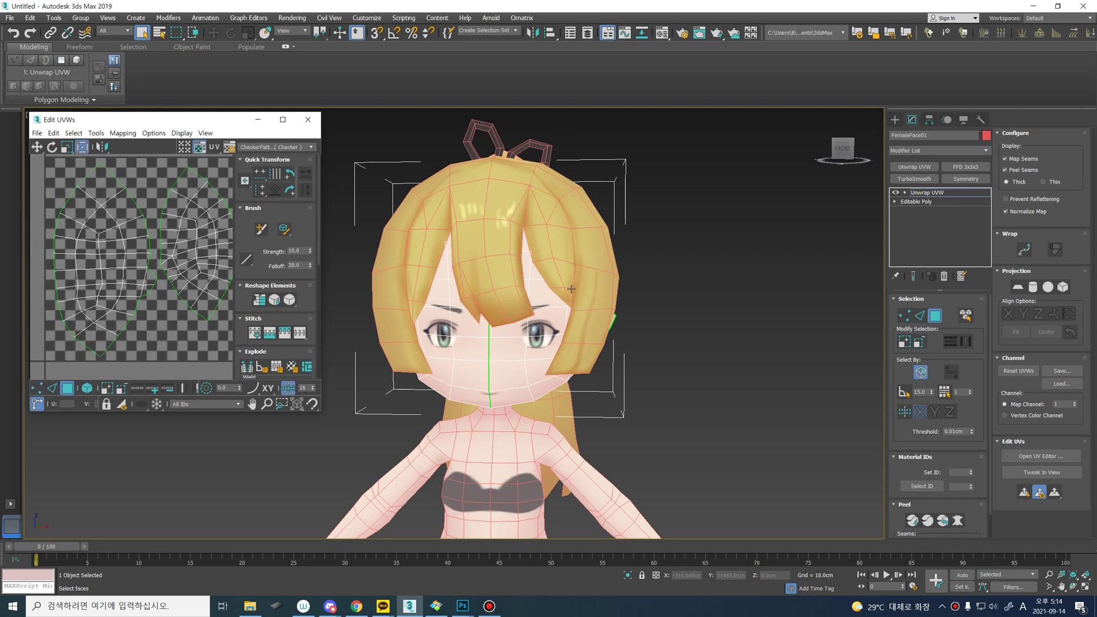
middle_click_drag(564, 311, 500, 315, "alt")
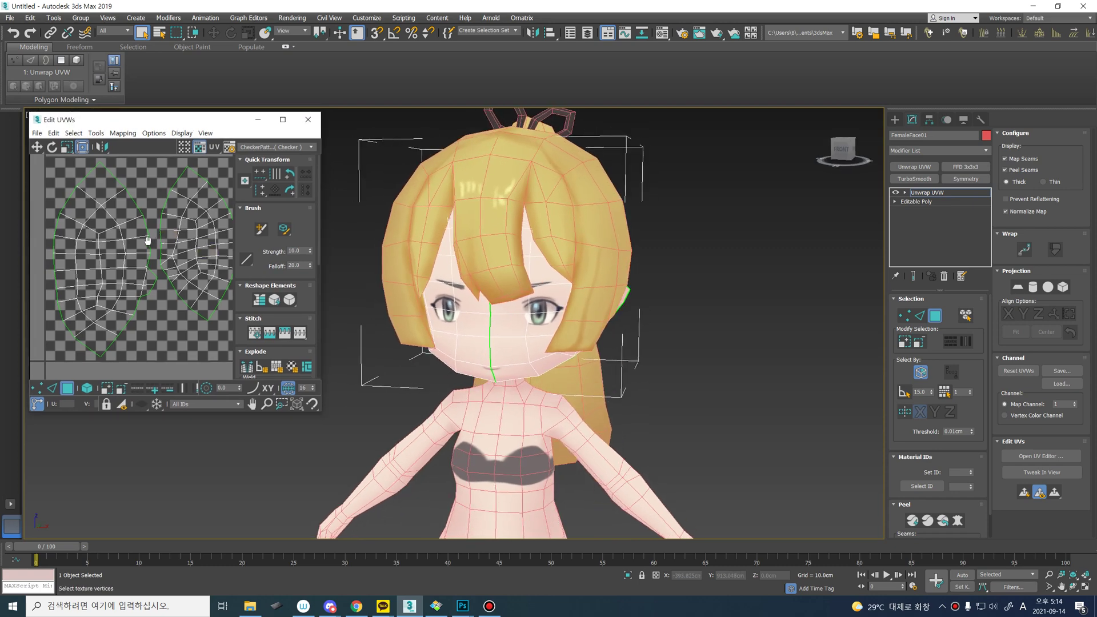
scroll(116, 257, "down", 4)
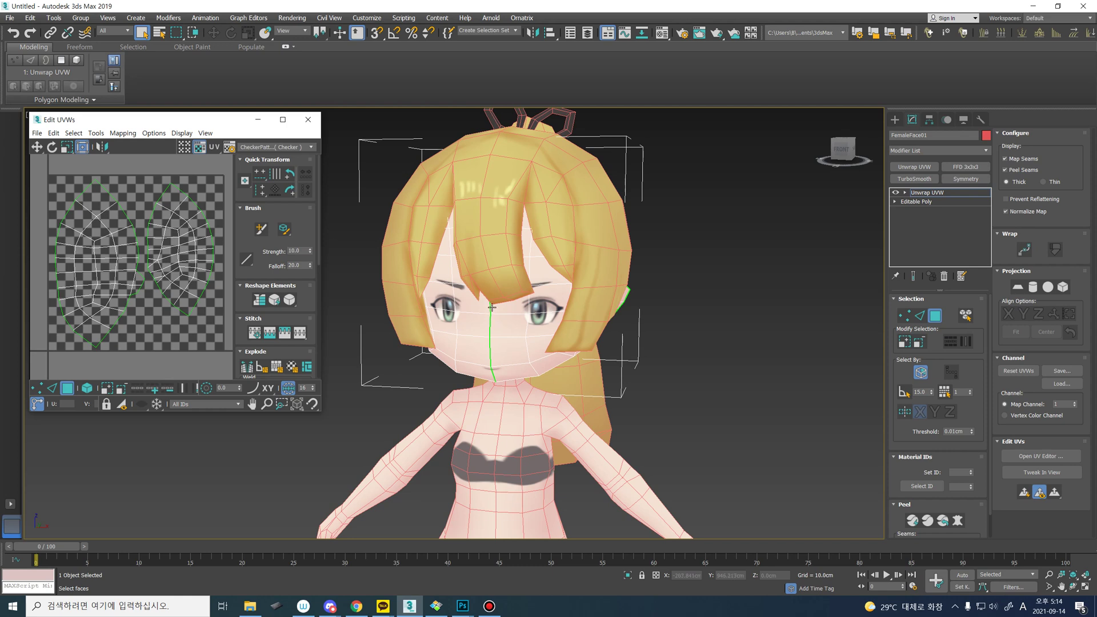
right_click(514, 331)
mouse_move(571, 444)
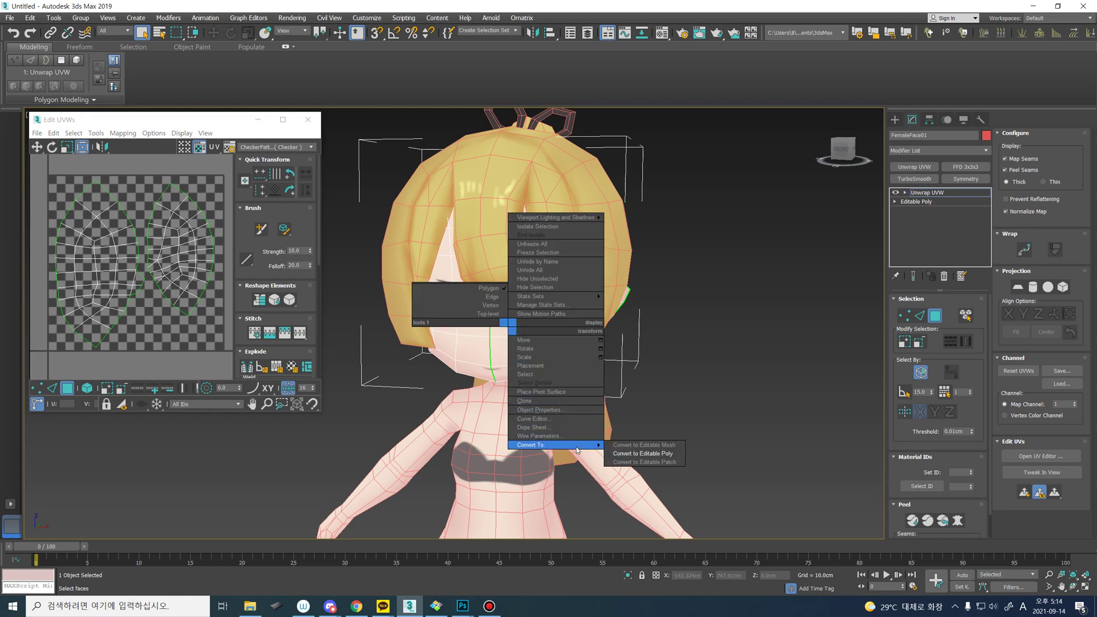
left_click(641, 453)
middle_click_drag(562, 412, 539, 392, "alt")
middle_click_drag(504, 333, 486, 341, "alt")
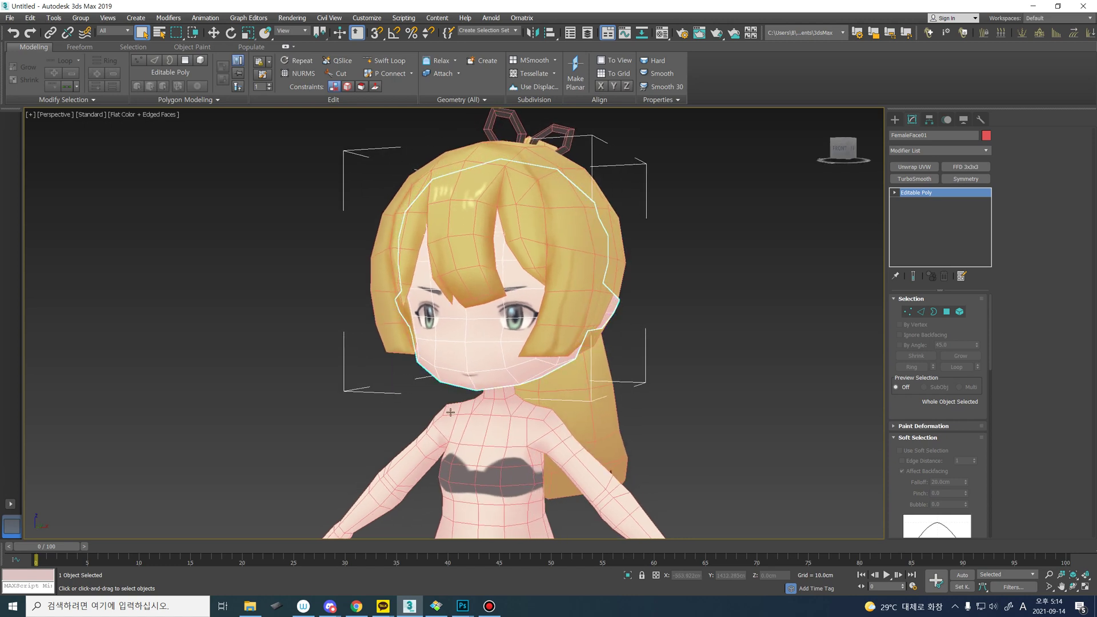
middle_click_drag(495, 365, 517, 365, "alt")
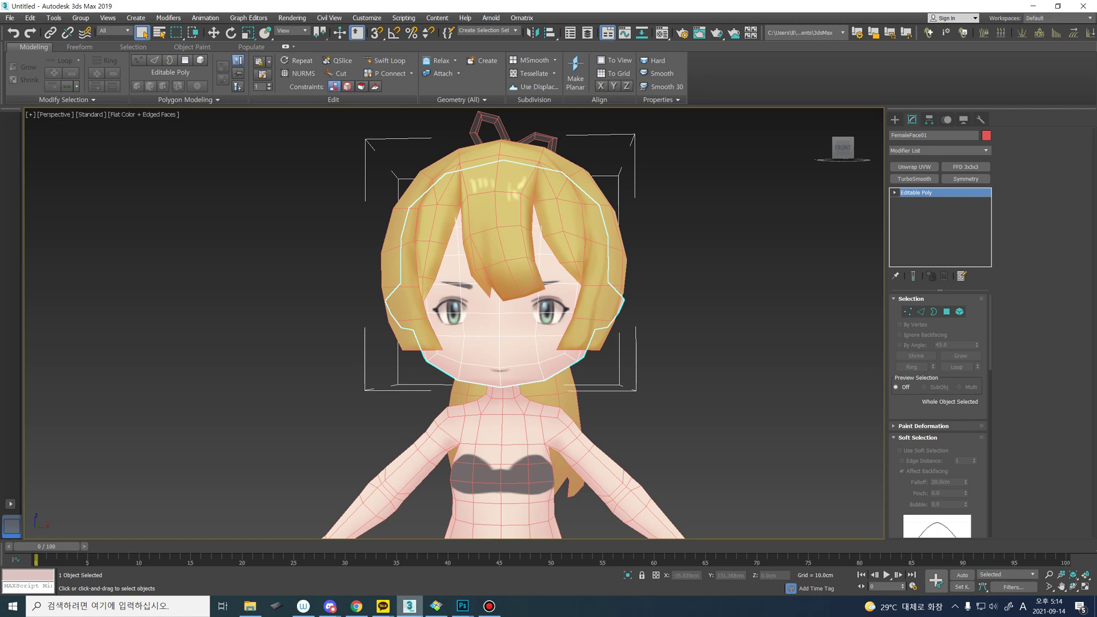
- Switch to Photoshop, close the open document and create a new white 1920 × 2229 px document at 72 ppi
mouse_move(463, 605)
left_click(450, 550)
key("ctrl+w")
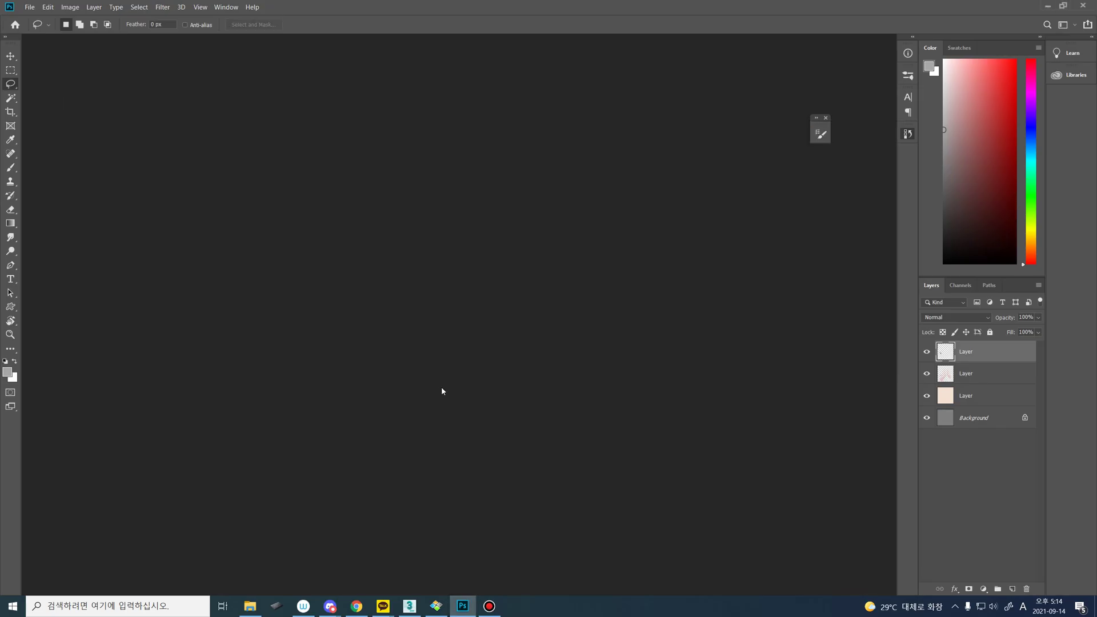
key("ctrl+n")
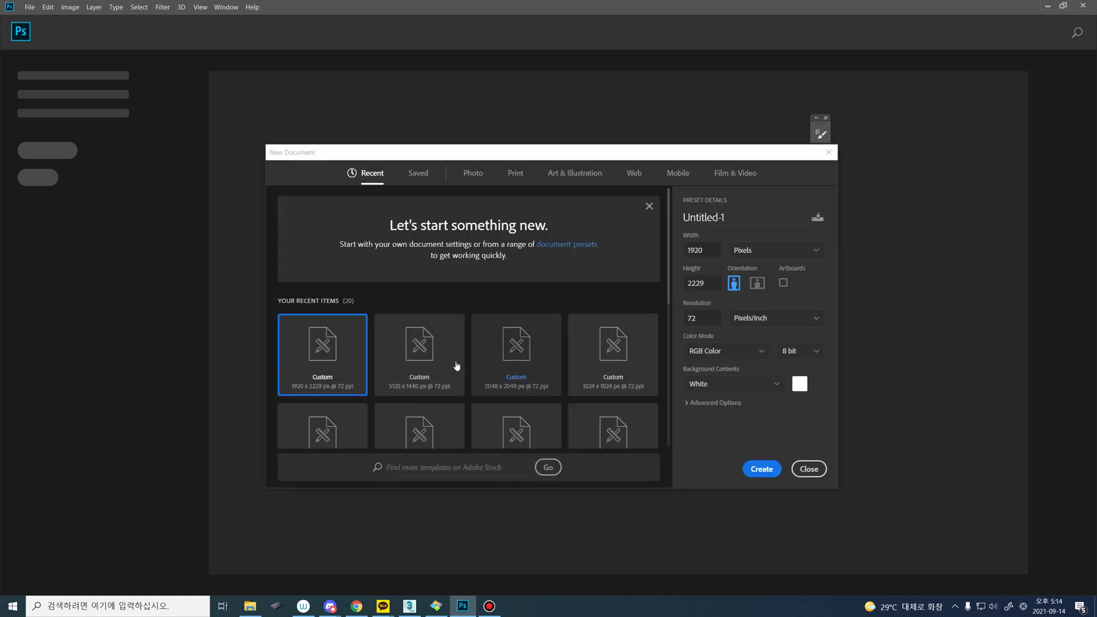
left_click(761, 469)
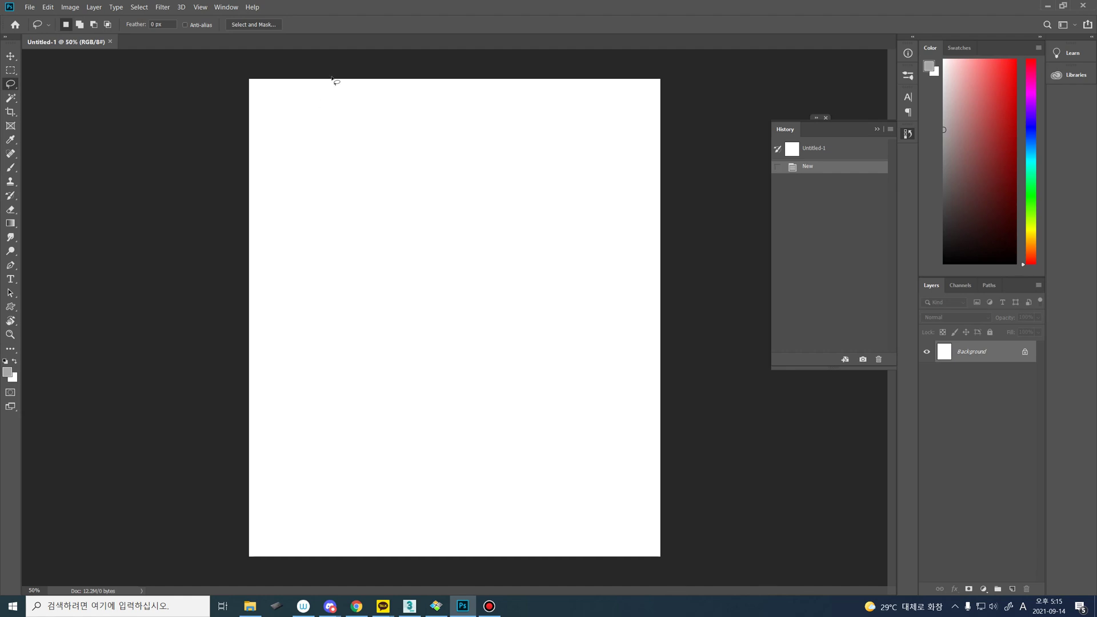
- Sketch a simple character with a round head, eyes, mouth, body, arms and legs, using a 10 px black brush
scroll(378, 197, "up", 2, "alt")
left_click_drag(366, 221, 366, 296)
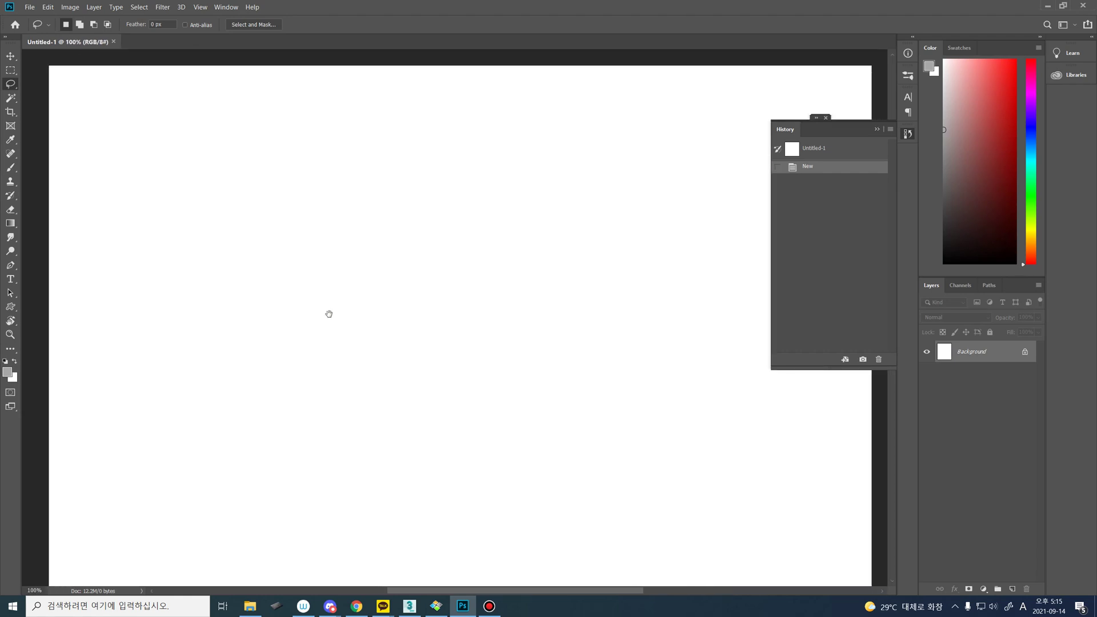
key("b")
key("bracketleft")
key("bracketleft")
key("bracketleft")
key("bracketleft")
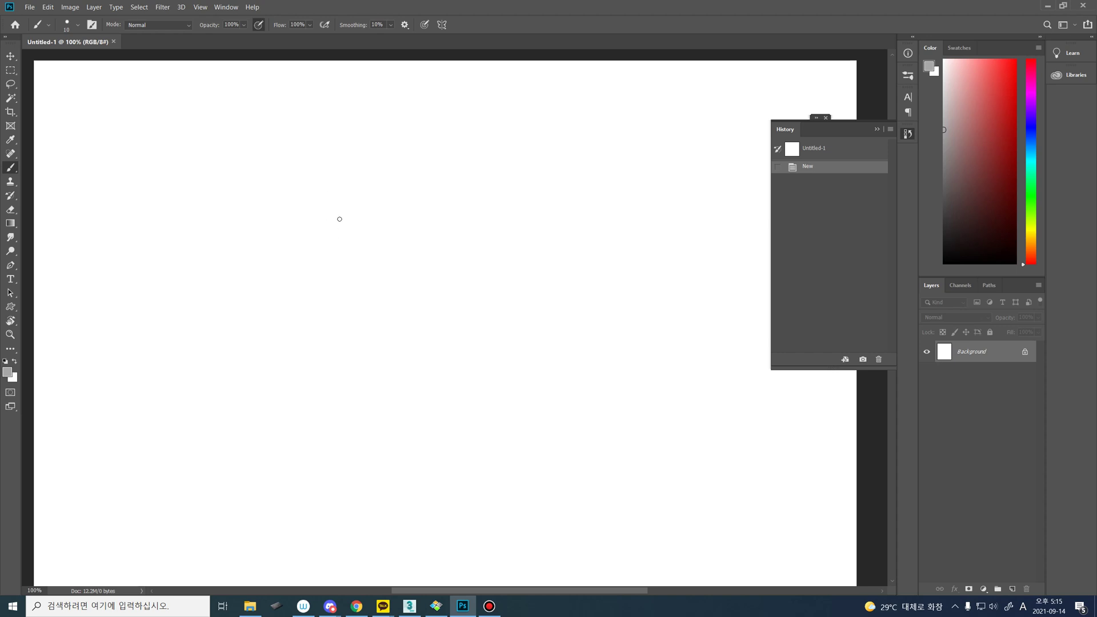
key("d")
mouse_move(396, 161)
left_mouse_down()
mouse_move(338, 269)
mouse_move(424, 286)
mouse_move(393, 287)
mouse_move(403, 295)
left_mouse_up()
mouse_move(416, 215)
left_mouse_down()
mouse_move(415, 236)
mouse_move(364, 217)
mouse_move(375, 257)
mouse_move(387, 260)
mouse_move(364, 331)
left_mouse_up()
left_click_drag(423, 293, 432, 346)
mouse_move(362, 344)
left_mouse_down()
mouse_move(433, 346)
mouse_move(380, 378)
left_mouse_up()
mouse_move(380, 378)
left_mouse_down()
mouse_move(391, 357)
mouse_move(417, 381)
mouse_move(432, 354)
left_mouse_up()
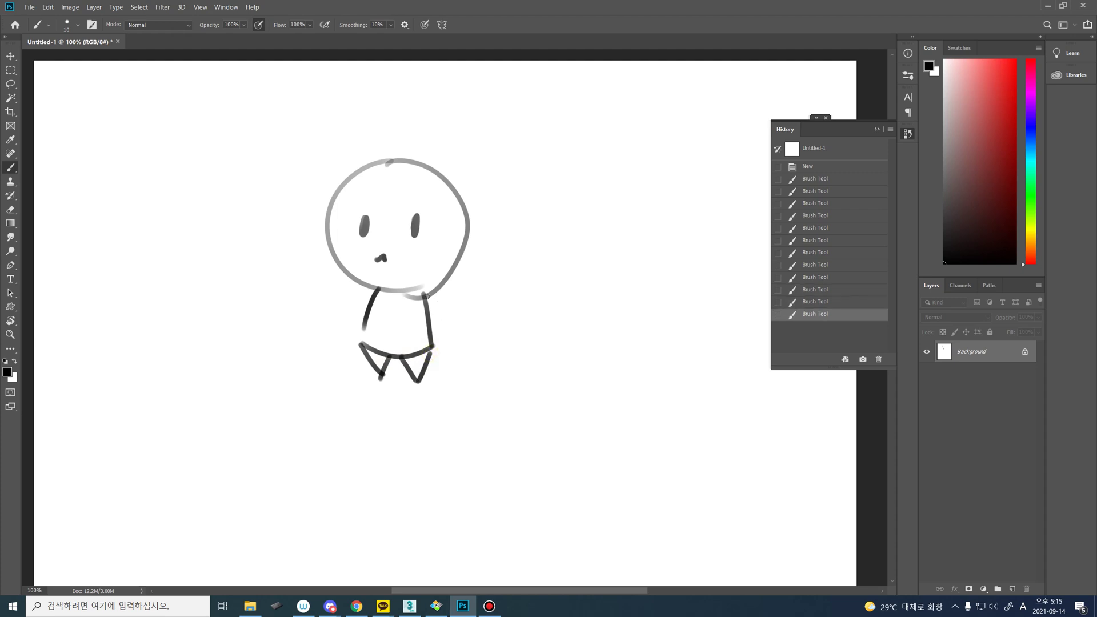
mouse_move(426, 293)
left_mouse_down()
mouse_move(445, 329)
mouse_move(434, 330)
left_mouse_up()
mouse_move(377, 289)
left_mouse_down()
mouse_move(349, 317)
mouse_move(366, 314)
left_mouse_up()
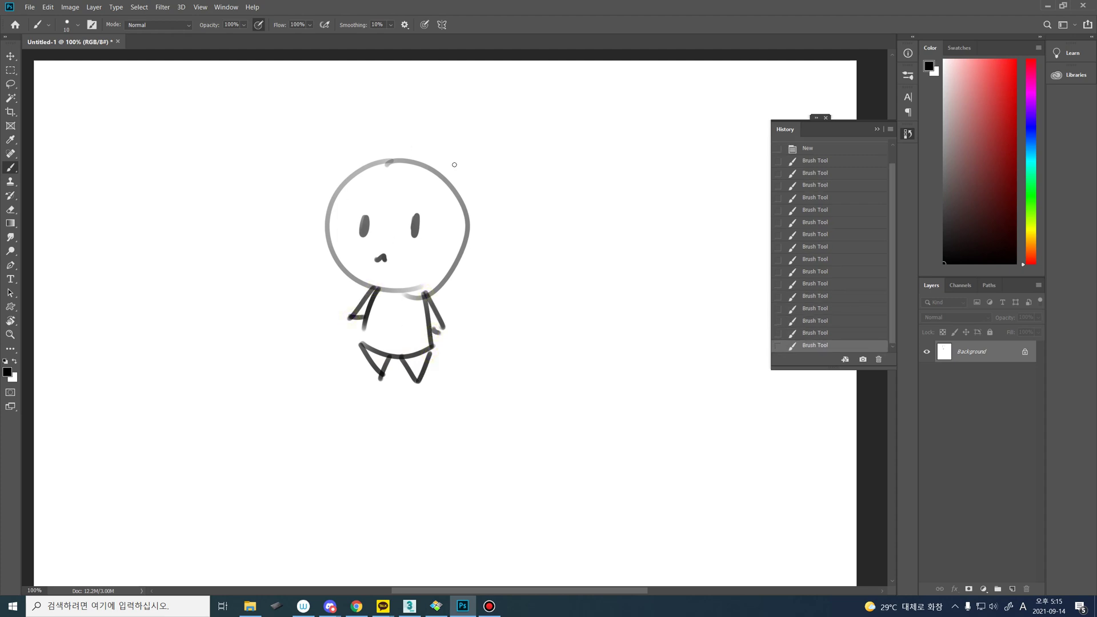
- Handwrite the note "채색 끝." beside the upper part of the sketched character's head
left_click_drag(500, 138, 508, 143)
mouse_move(507, 145)
left_mouse_down()
mouse_move(497, 170)
mouse_move(517, 171)
left_mouse_up()
mouse_move(521, 144)
left_mouse_down()
mouse_move(521, 170)
mouse_move(528, 153)
left_mouse_up()
mouse_move(531, 136)
left_mouse_down()
mouse_move(531, 165)
mouse_move(544, 156)
left_mouse_up()
mouse_move(554, 126)
left_mouse_down()
mouse_move(558, 167)
mouse_move(535, 193)
mouse_move(561, 197)
mouse_move(557, 217)
mouse_move(567, 204)
left_mouse_up()
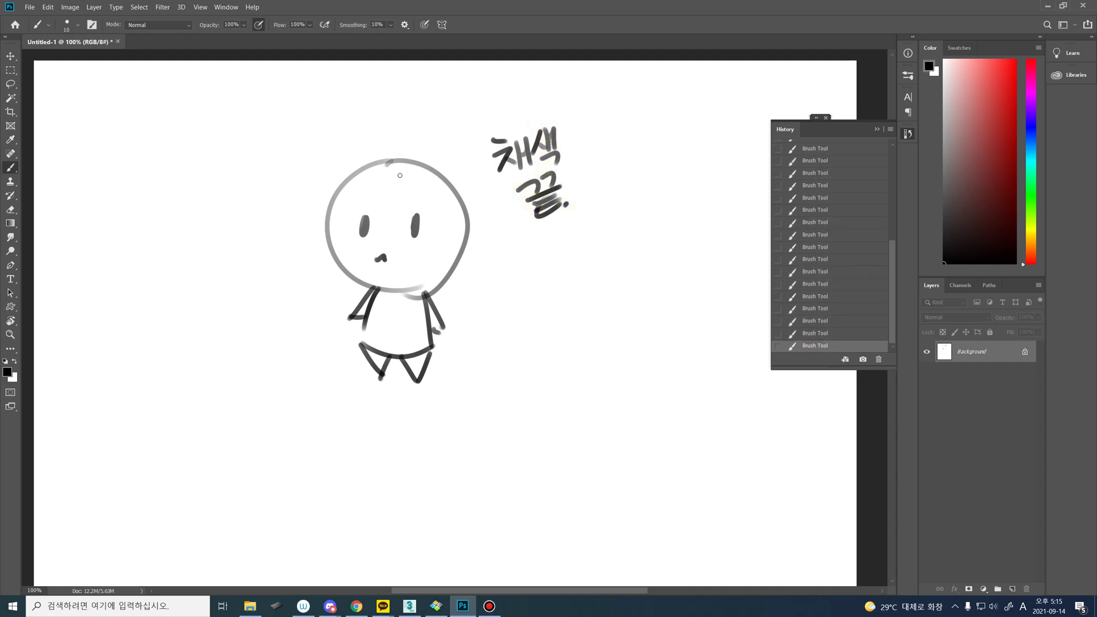
- Draw a centre line down the sketched head and body, and add a short eyebrow above each eye
left_click_drag(408, 149, 382, 289)
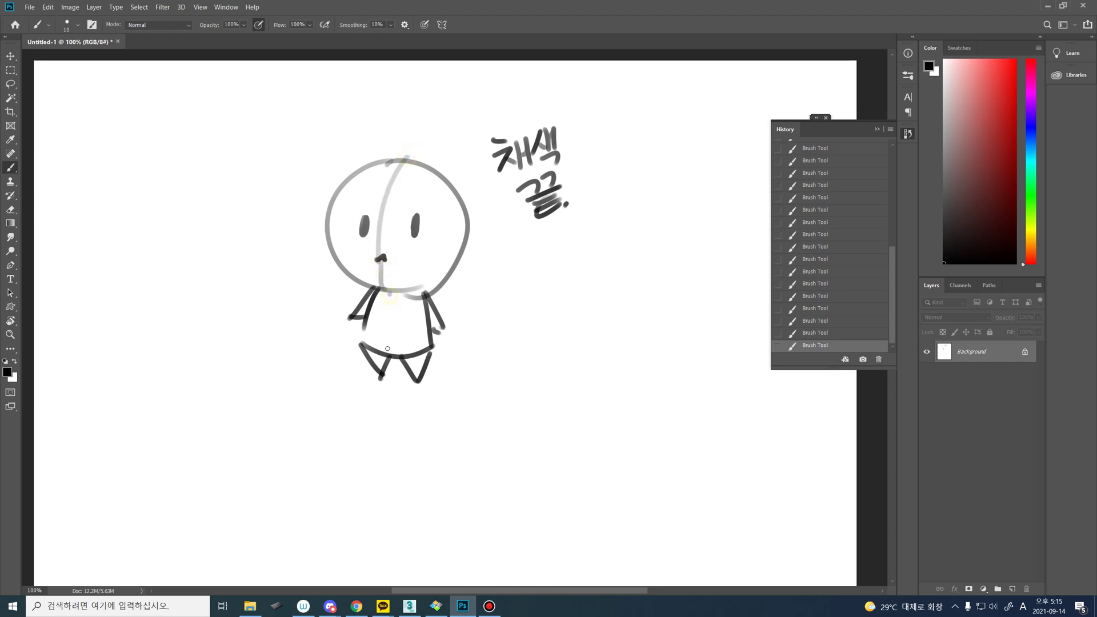
left_click_drag(387, 348, 387, 366)
left_click_drag(361, 210, 421, 208)
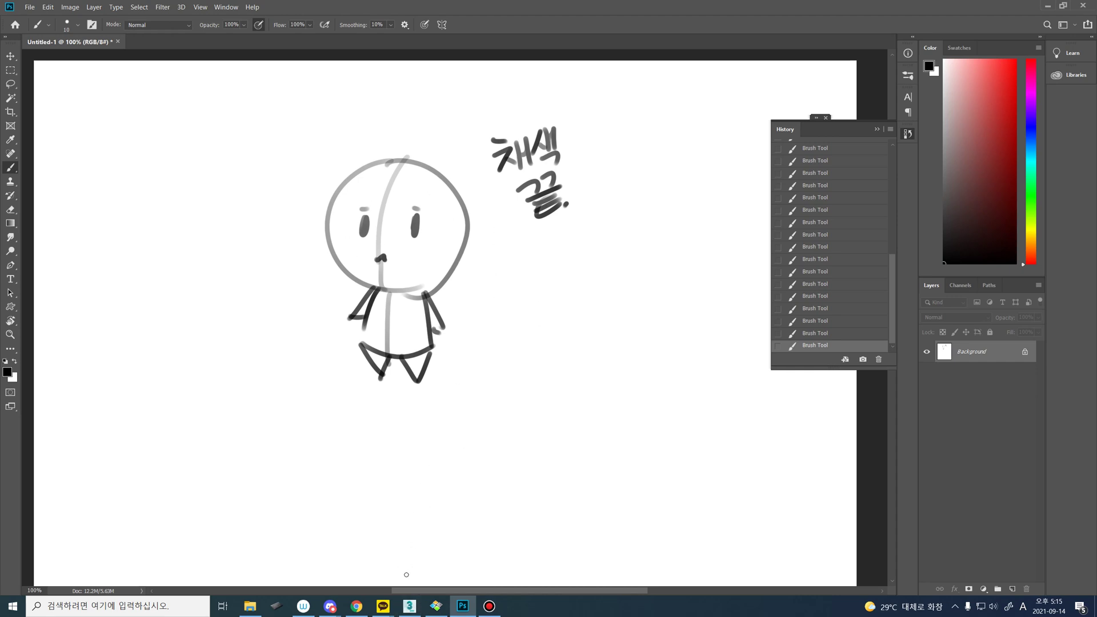
- Switch back to 3ds Max and apply an Unwrap UVW modifier to the face mesh
left_click(409, 606)
middle_click_drag(566, 356, 516, 338, "alt")
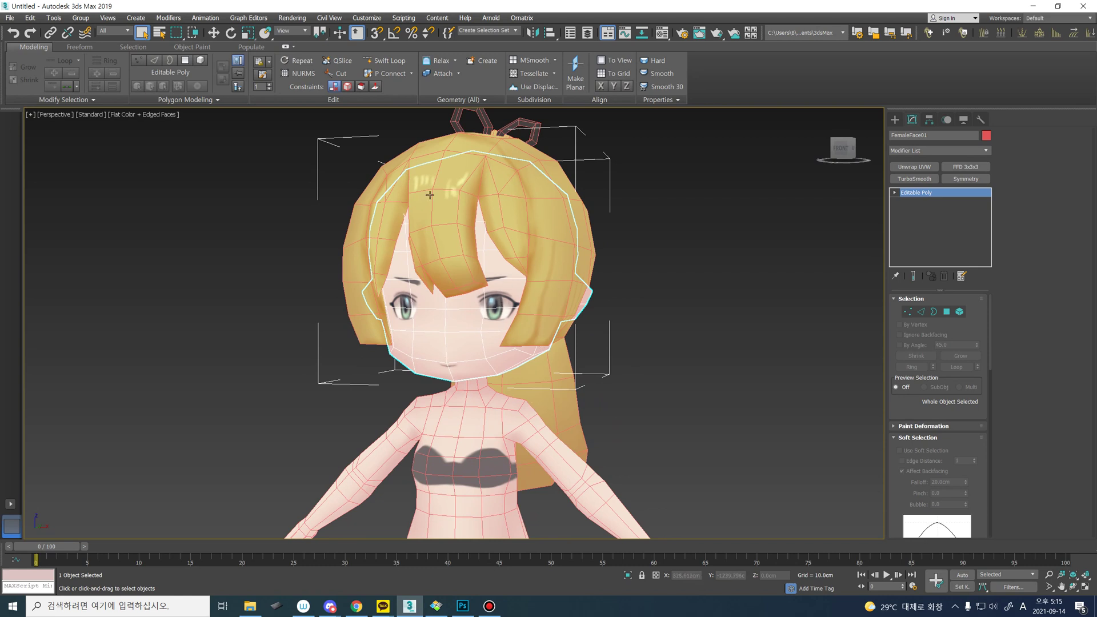
mouse_move(469, 337)
middle_mouse_down()
mouse_move(457, 314)
mouse_move(459, 335)
mouse_move(471, 338)
middle_mouse_up()
scroll(460, 325, "up", 4)
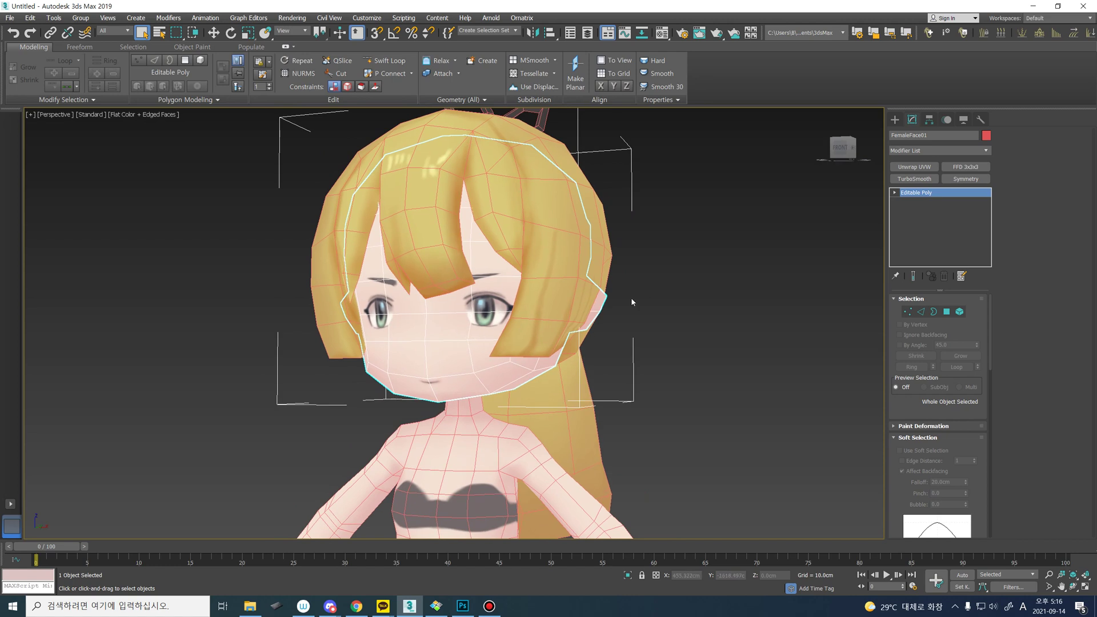
left_click(914, 167)
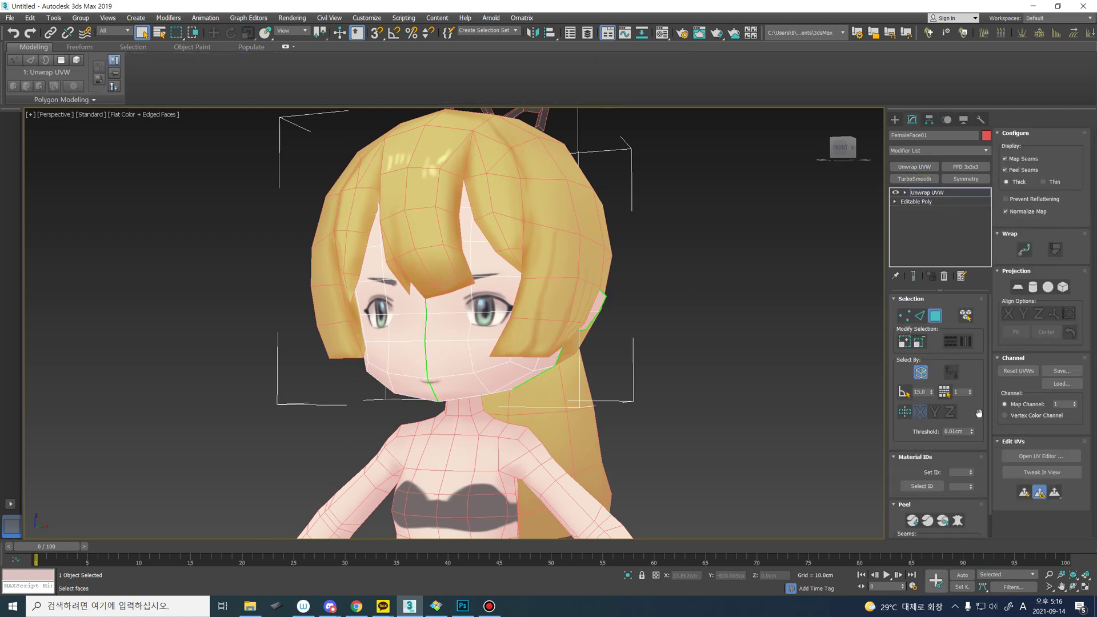
scroll(954, 417, "down", 2)
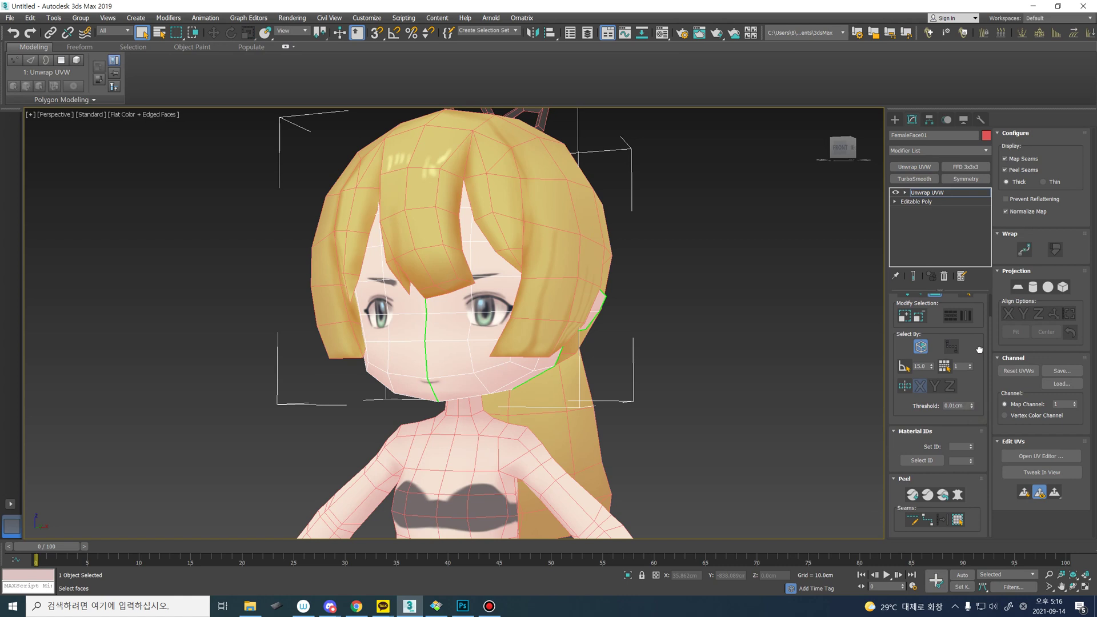
left_click(914, 432)
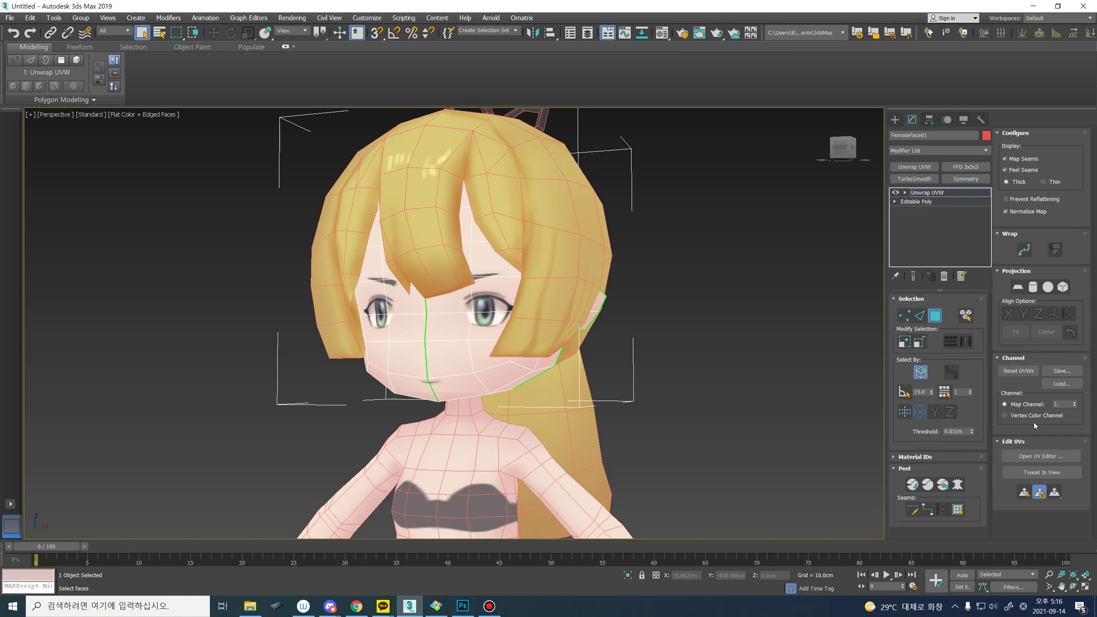
- Set the Unwrap UVW map channel to 2 and move the current UVs to that channel
left_click(1075, 403)
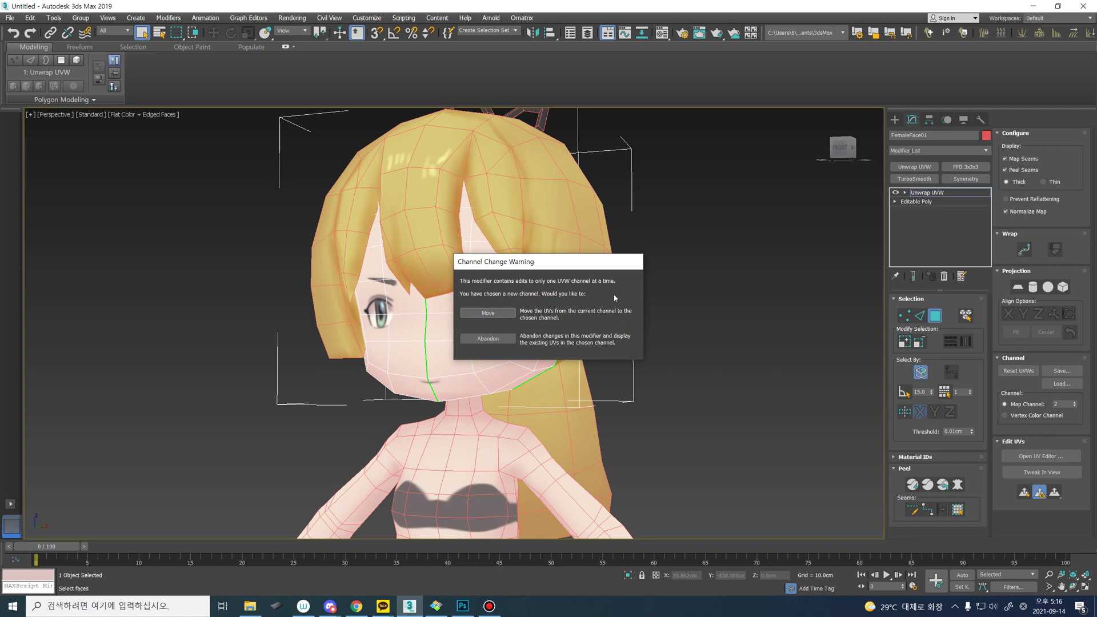
left_click_drag(599, 269, 824, 188)
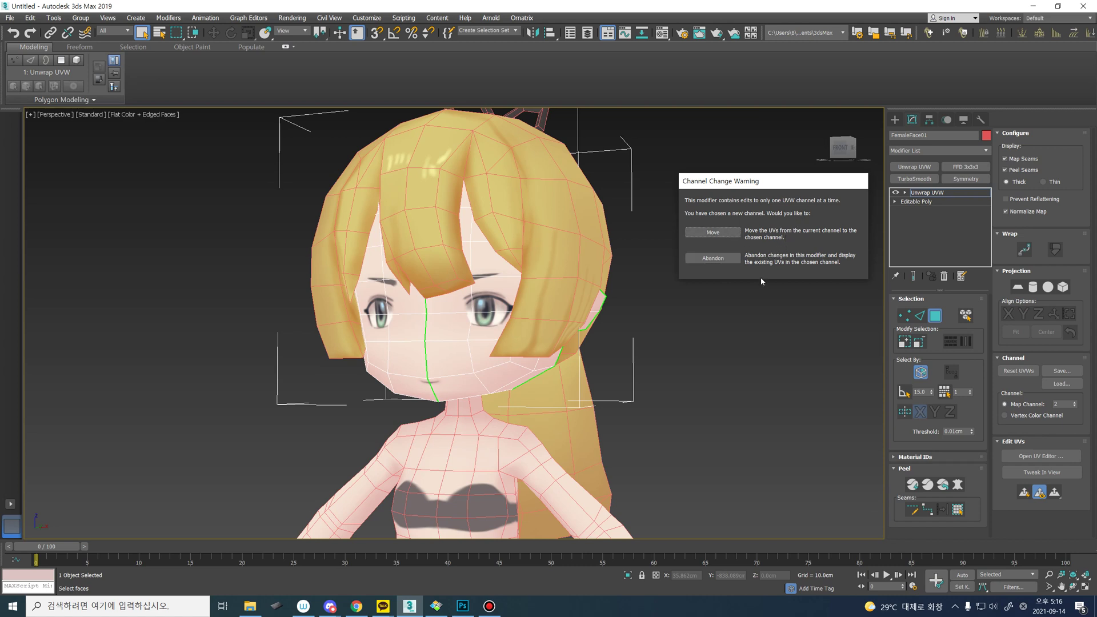
left_click(729, 234)
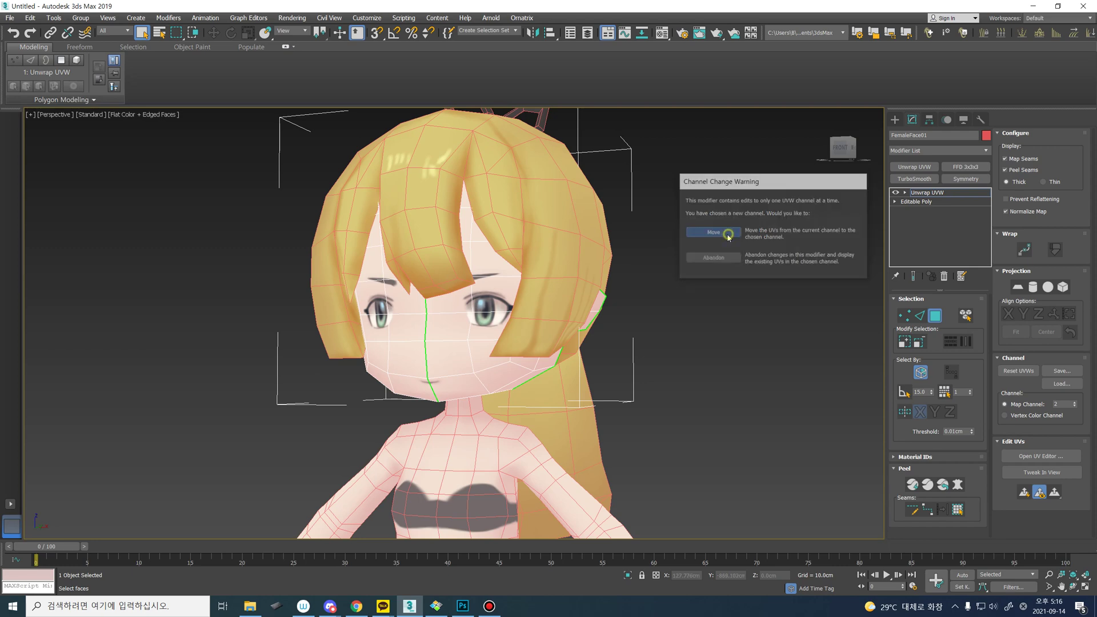
- Open the UV editor and select the face polygons around the character's right eye and eyebrow
middle_click_drag(707, 321, 685, 336, "alt")
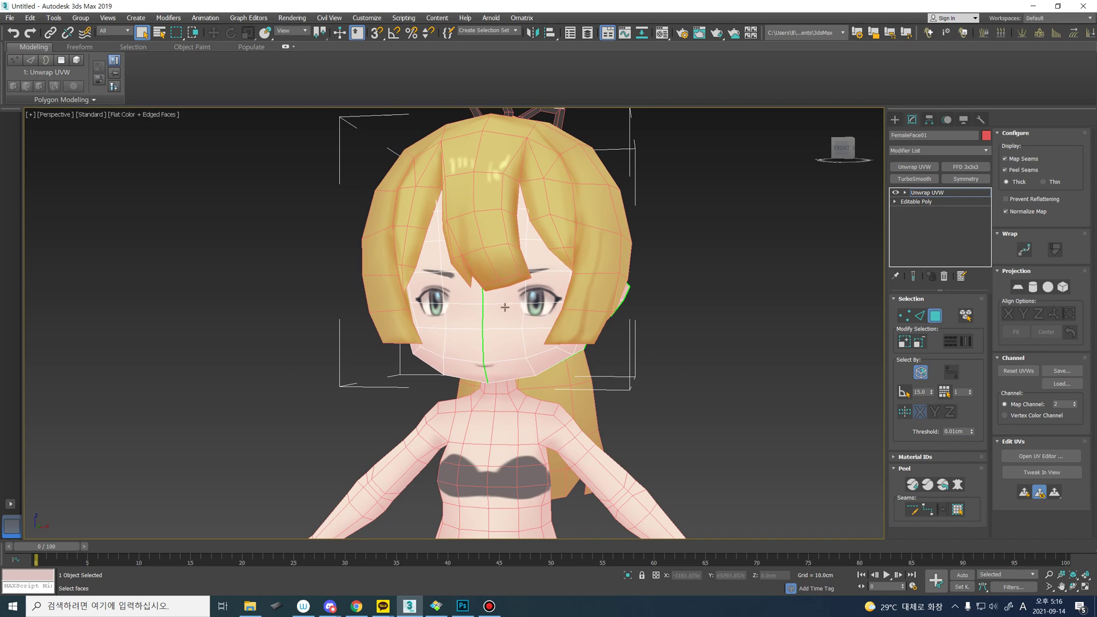
left_click(1037, 458)
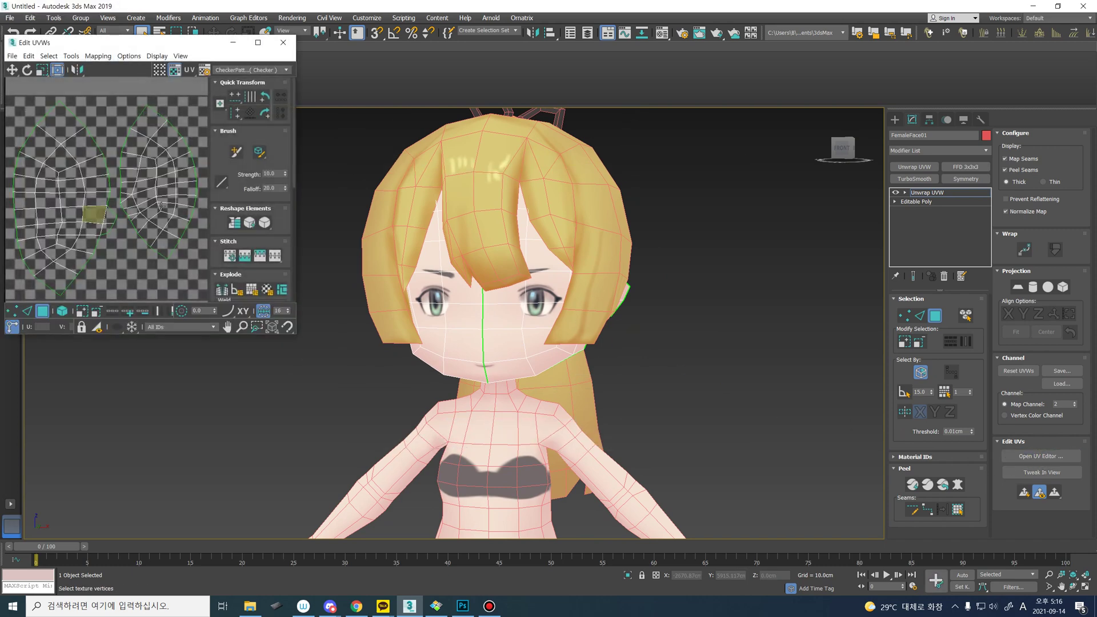
middle_click_drag(523, 304, 532, 307)
middle_click_drag(532, 307, 474, 280, "alt")
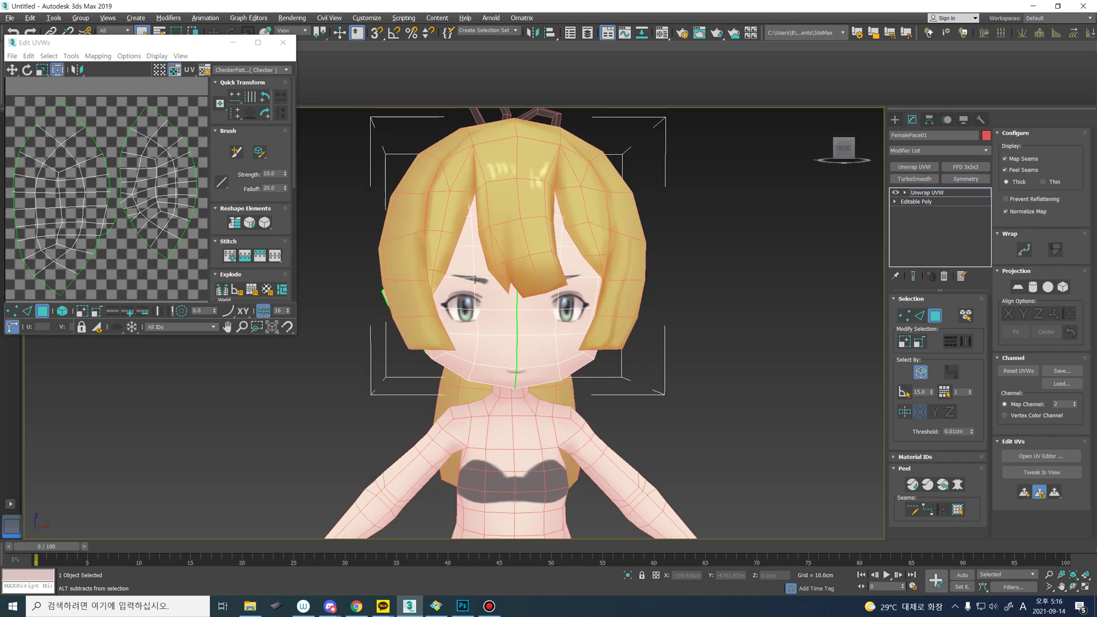
scroll(473, 278, "down", 1)
scroll(474, 277, "up", 2)
left_click(479, 270)
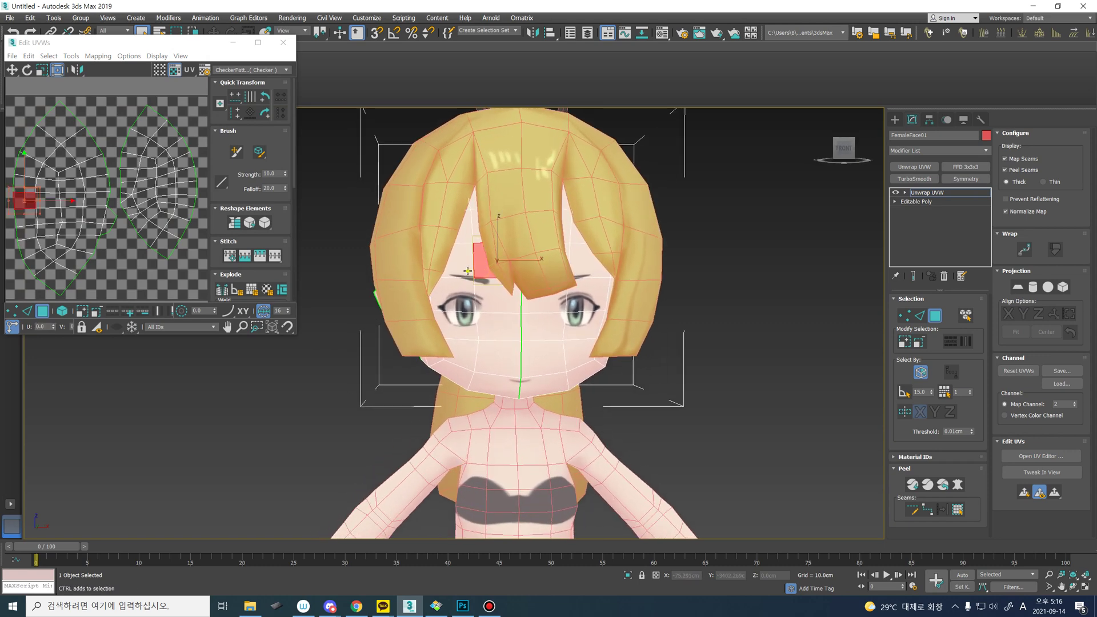
left_click(467, 275, "ctrl")
left_click(467, 286, "ctrl")
left_click(480, 290, "ctrl")
left_click(484, 321, "ctrl")
left_click(466, 322, "ctrl")
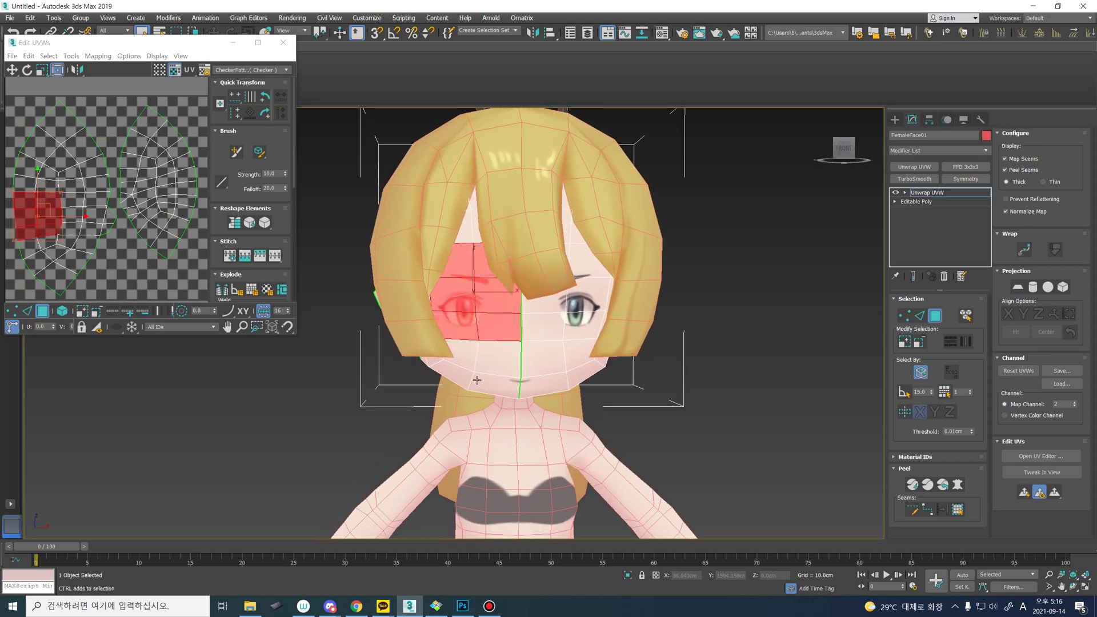
- Break the selected eye polygons off the face UV island and move them to the empty space below the islands
mouse_move(140, 237)
middle_mouse_down()
mouse_move(129, 220)
mouse_move(138, 229)
middle_mouse_up()
key("ctrl+b")
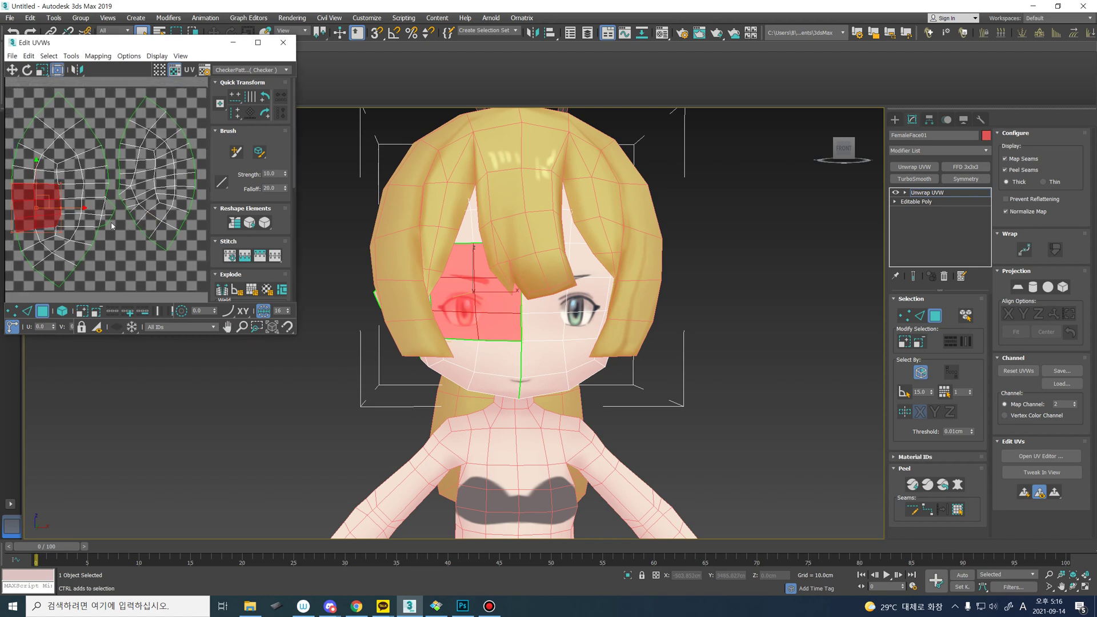
left_click_drag(45, 204, 131, 253)
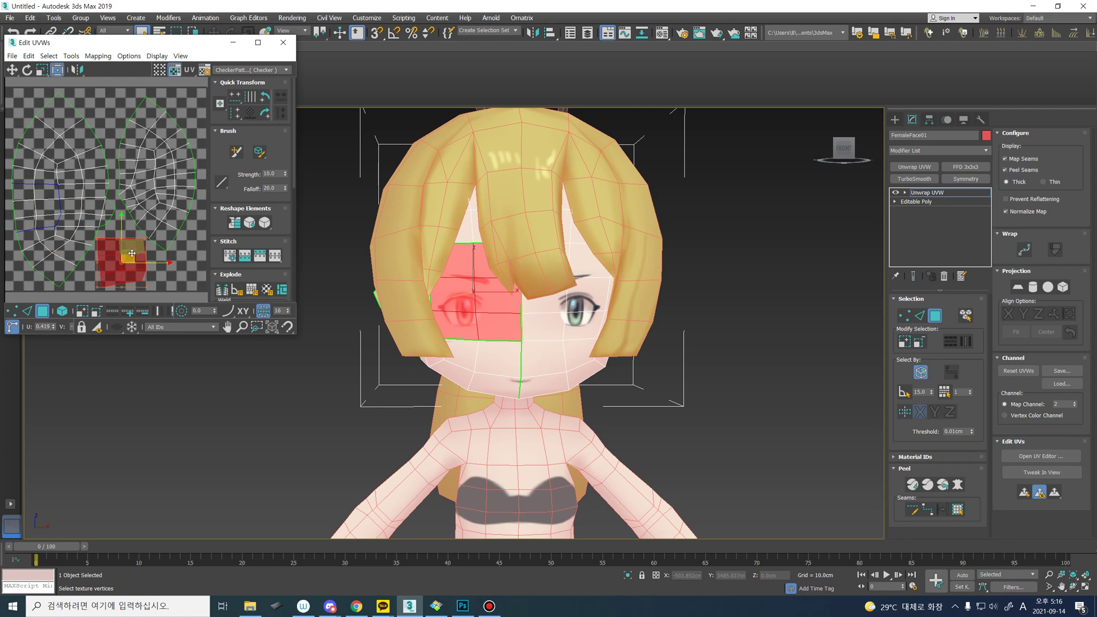
middle_click_drag(131, 254, 146, 230)
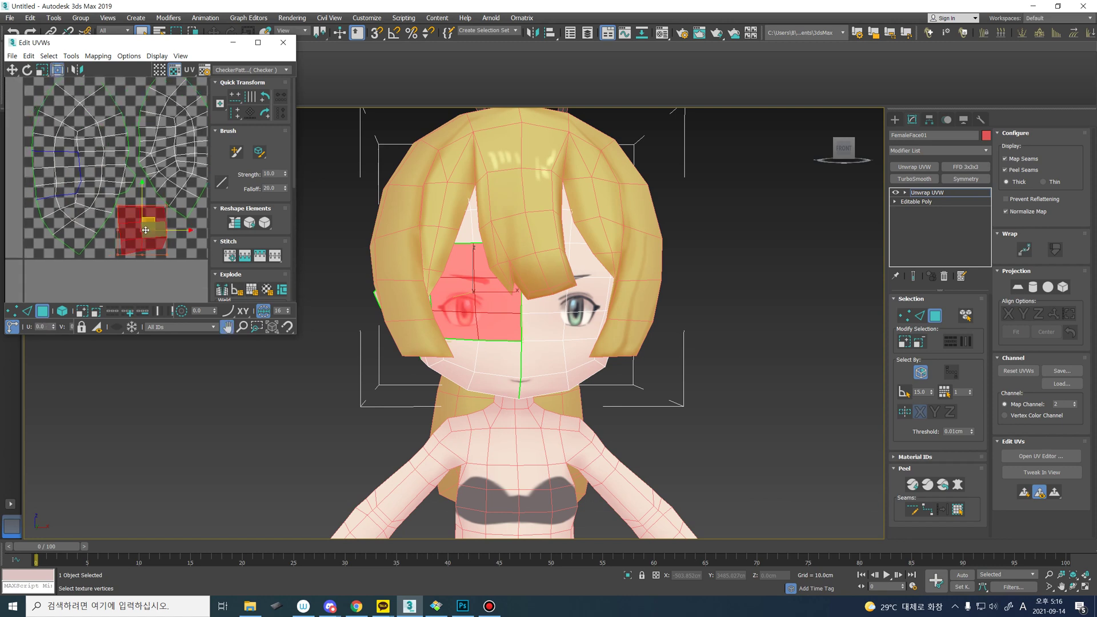
scroll(145, 229, "up", 5)
left_click_drag(135, 207, 134, 209)
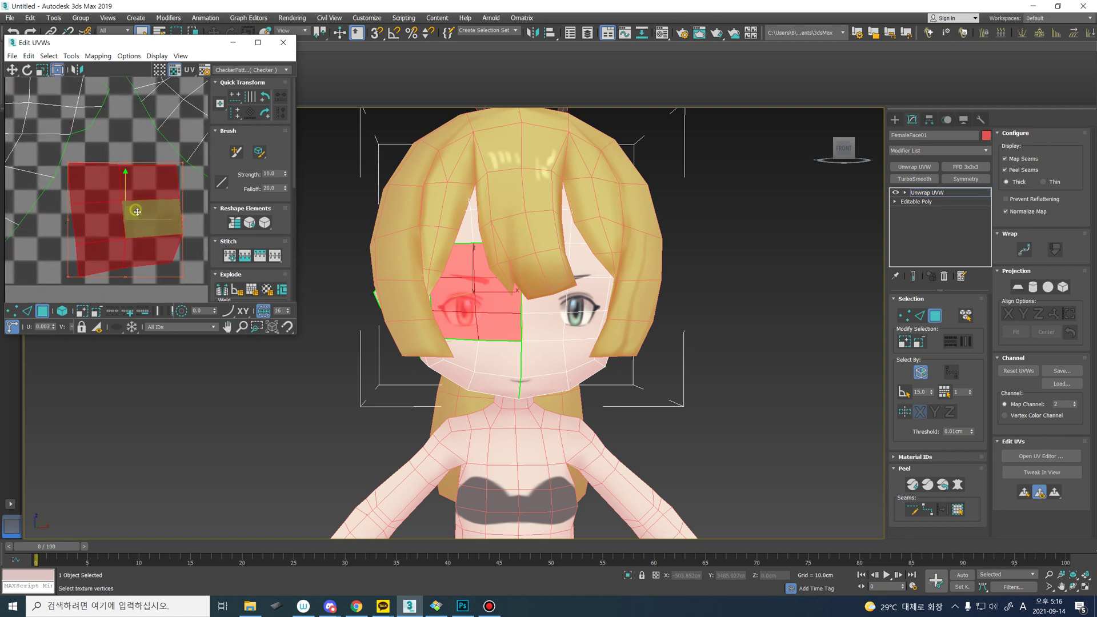
- Clear the polygon selection and show the Map #5 face texture as the UV editor background
middle_click_drag(547, 329, 557, 339)
left_click(195, 248)
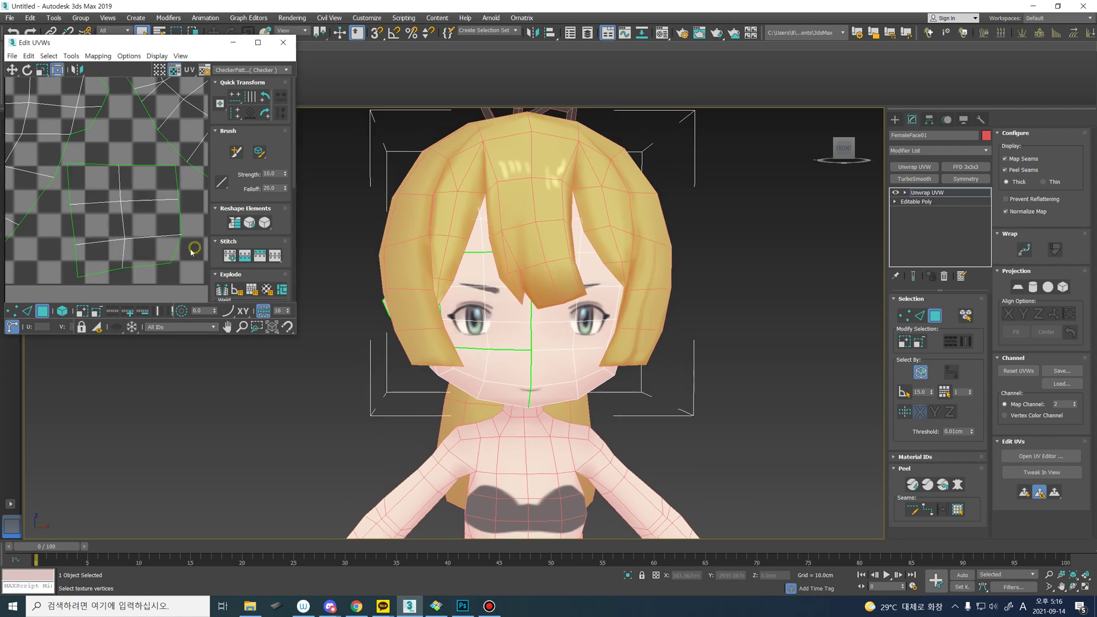
left_click(272, 72)
left_click(275, 90)
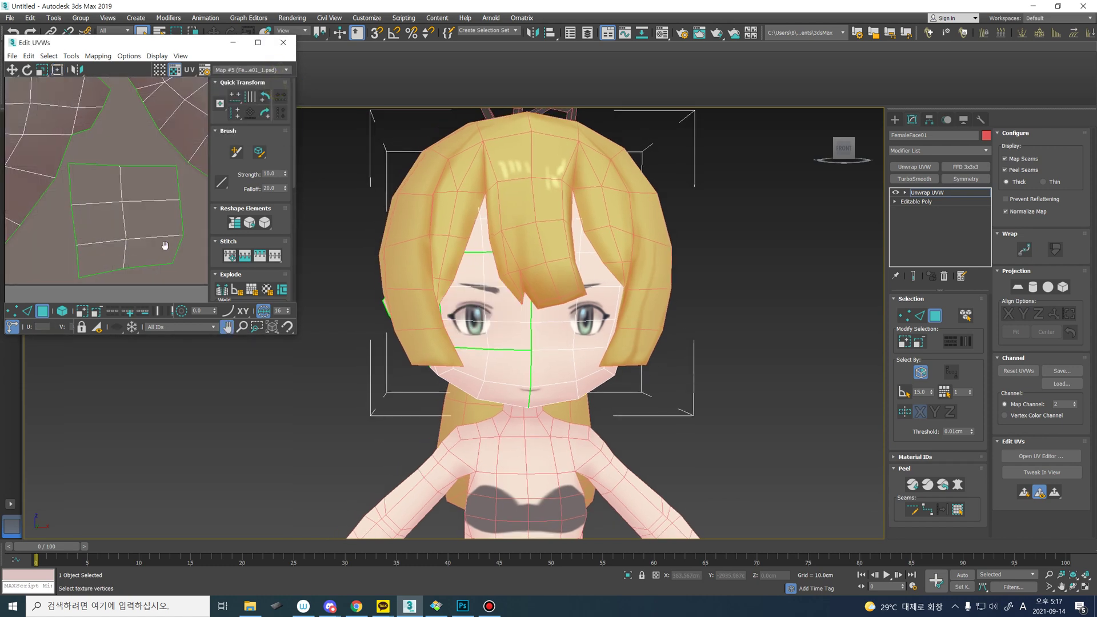
- Examine the detached eye piece and its place among the face UV islands over the texture background
scroll(151, 217, "down", 4)
left_click(153, 216)
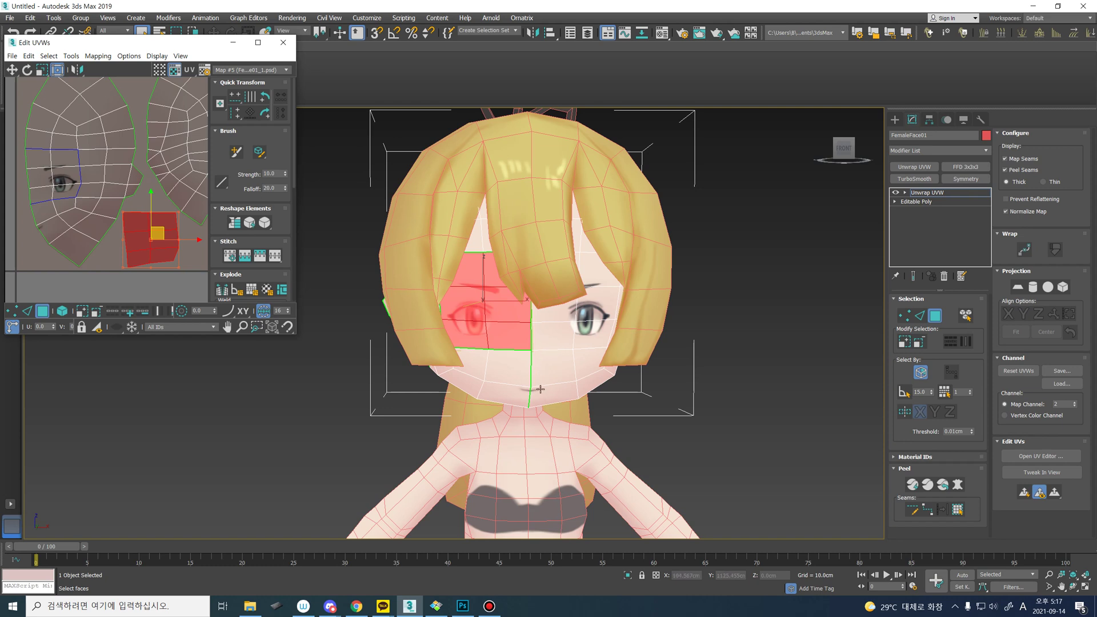
left_click(656, 424)
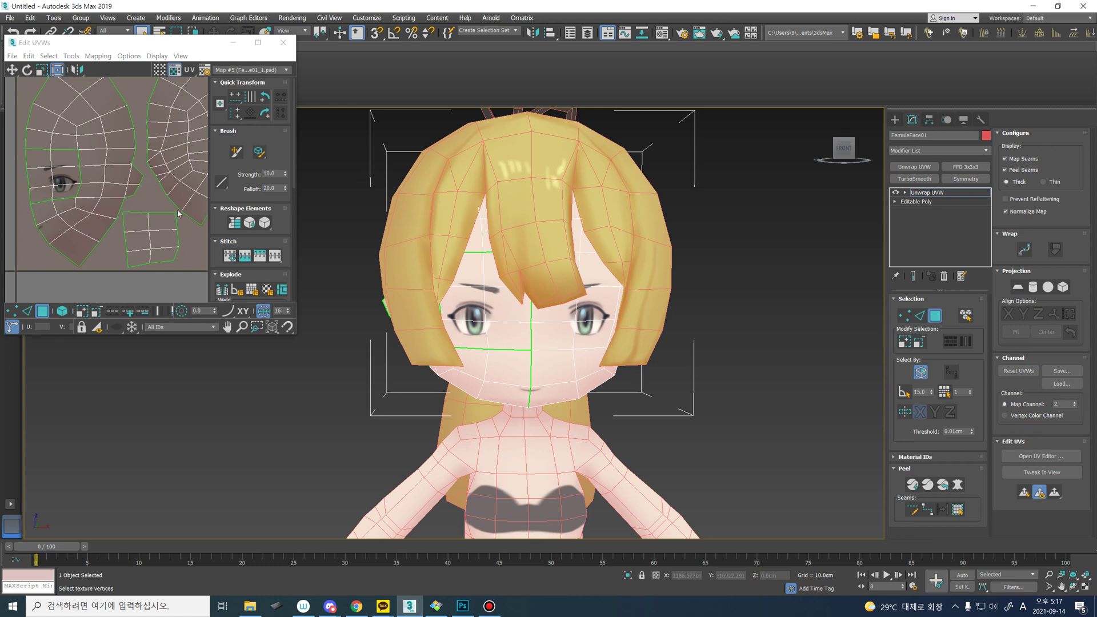
middle_click_drag(153, 192, 136, 214)
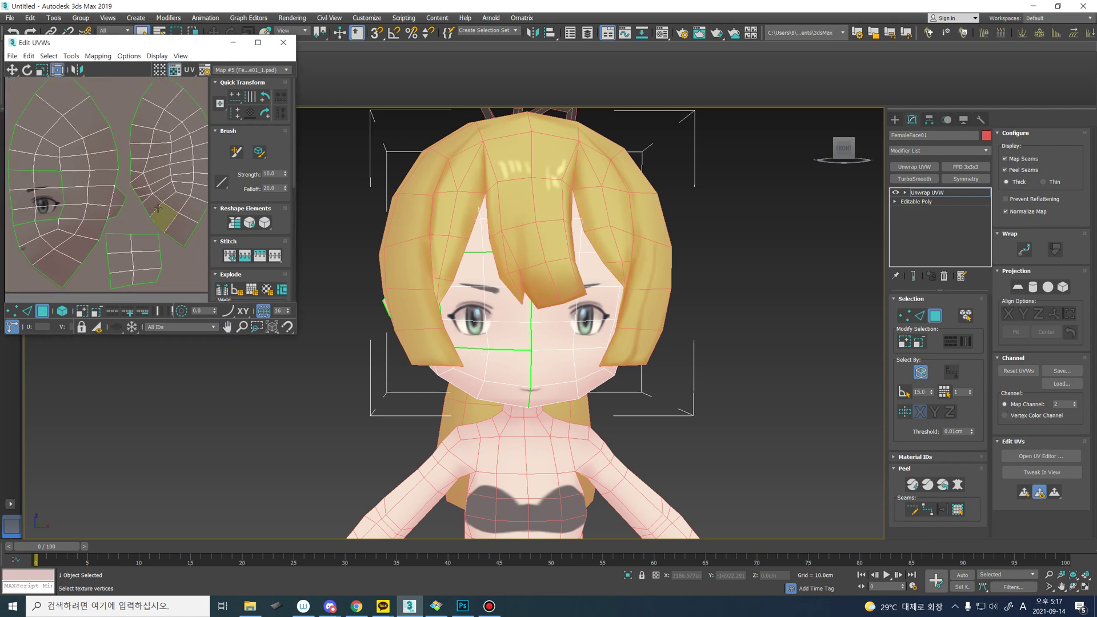
scroll(158, 209, "down", 2)
middle_click_drag(392, 279, 371, 294)
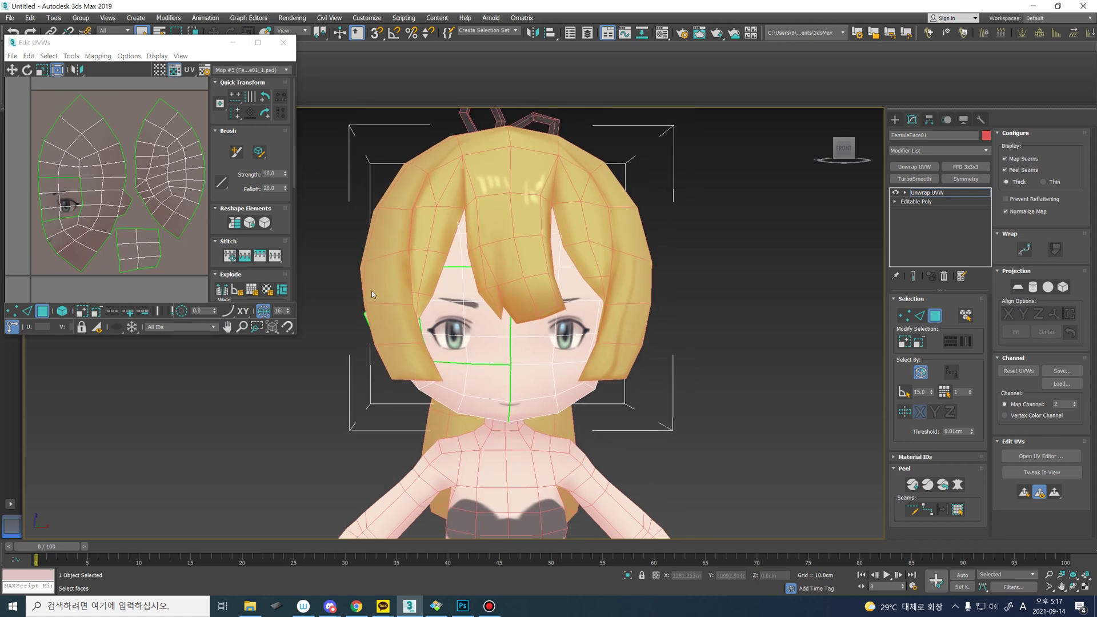
mouse_move(161, 221)
middle_mouse_down()
mouse_move(130, 221)
mouse_move(148, 219)
middle_mouse_up()
scroll(145, 221, "down", 1)
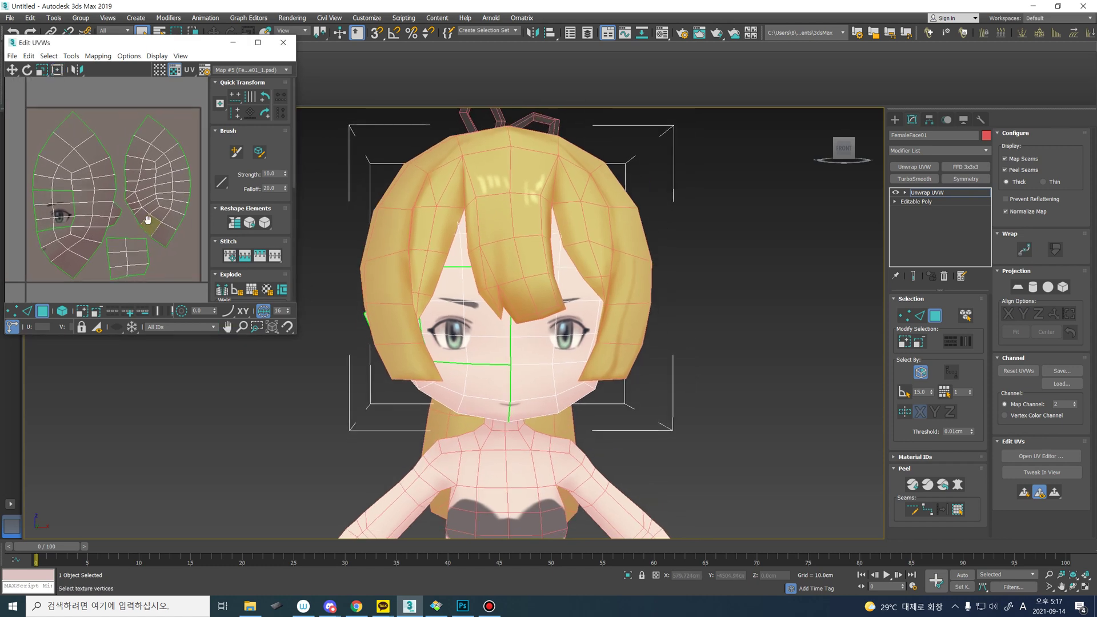
- Switch to Photoshop and brush a square window beside the doodle character, with six round slots in its upper half and a dividing line
left_click(463, 606)
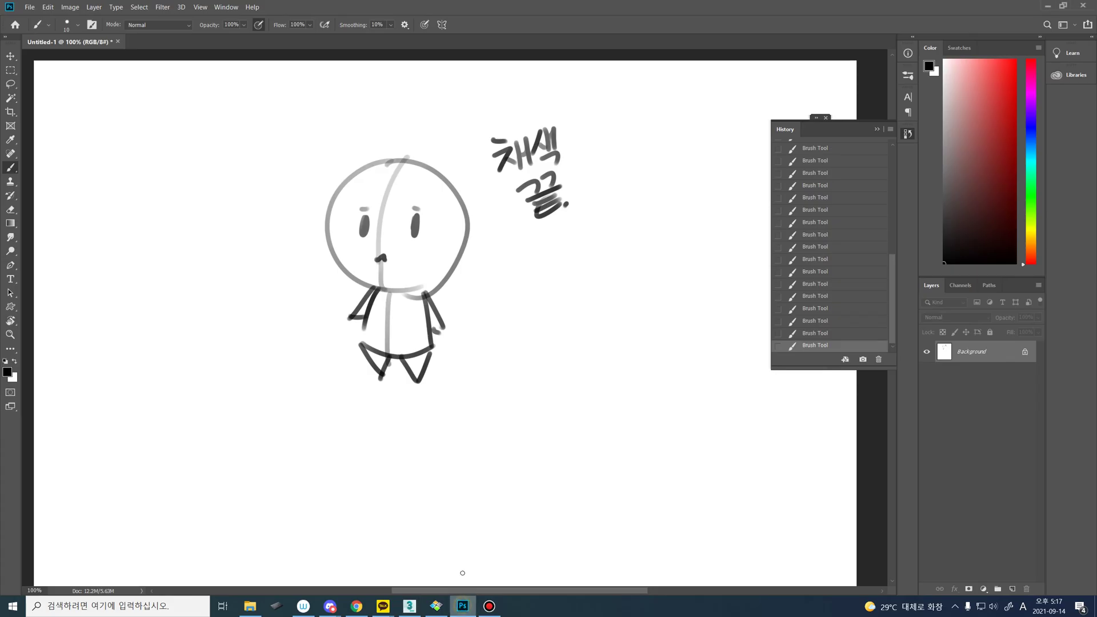
left_click_drag(400, 294, 468, 258)
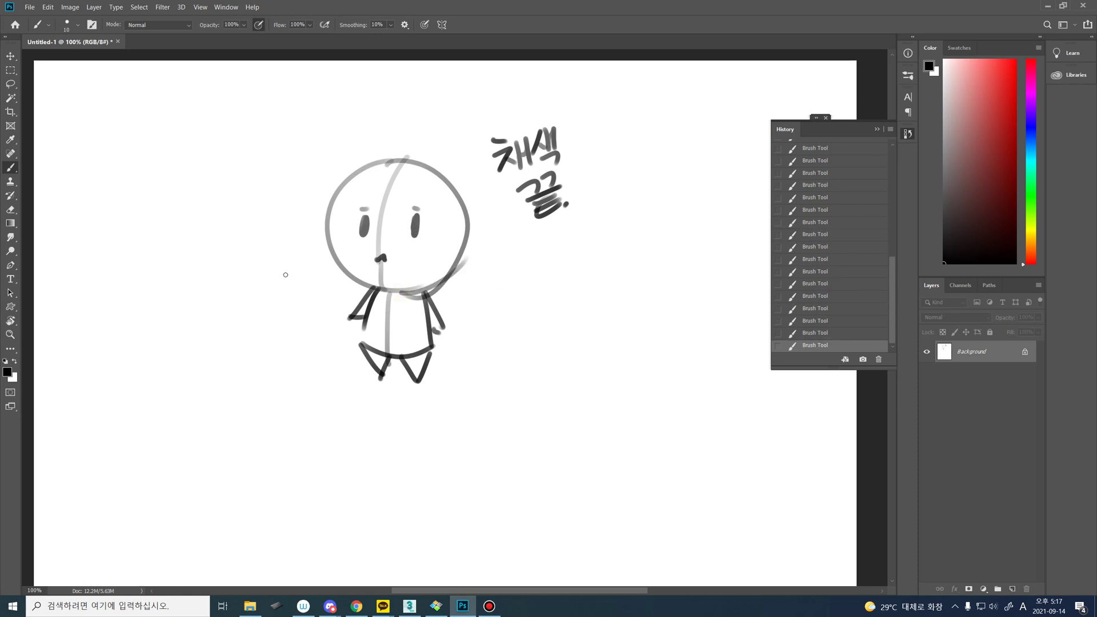
left_click_drag(158, 178, 260, 310)
mouse_move(149, 174)
left_mouse_down()
mouse_move(140, 314)
mouse_move(273, 309)
mouse_move(175, 187)
left_mouse_up()
mouse_move(205, 186)
left_mouse_down()
mouse_move(192, 197)
mouse_move(204, 187)
left_mouse_up()
left_click_drag(231, 184, 228, 186)
left_click_drag(154, 214, 224, 218)
left_click_drag(140, 240, 295, 242)
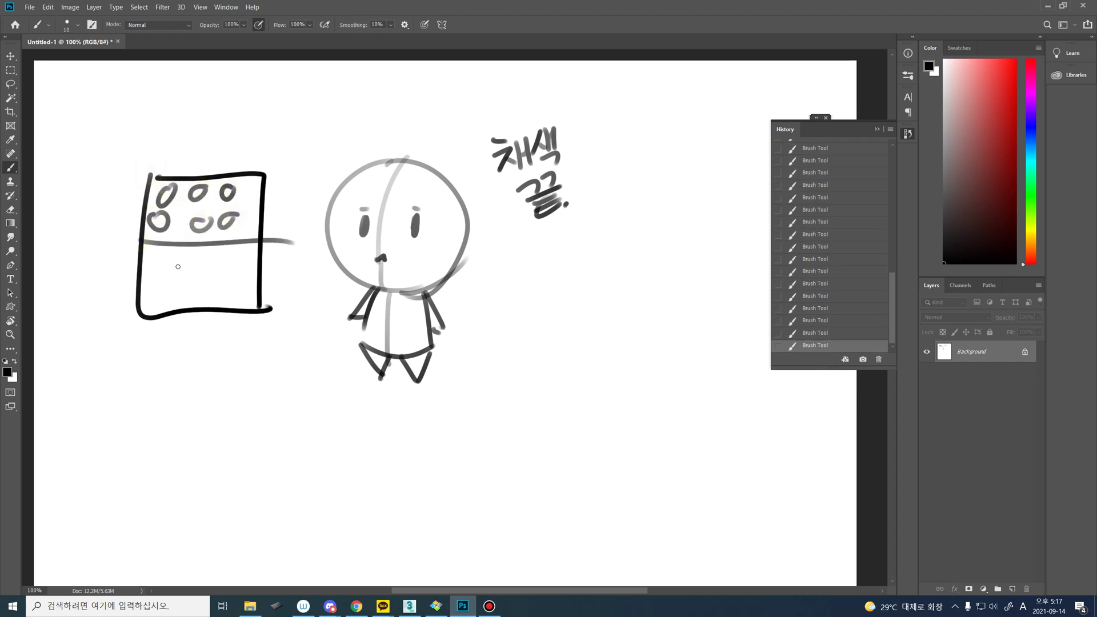
- Sketch a panel in the window's lower half, label it UV.1, and draw a curved arrow to it from the first slot
mouse_move(147, 256)
left_mouse_down()
mouse_move(256, 299)
mouse_move(205, 302)
left_mouse_up()
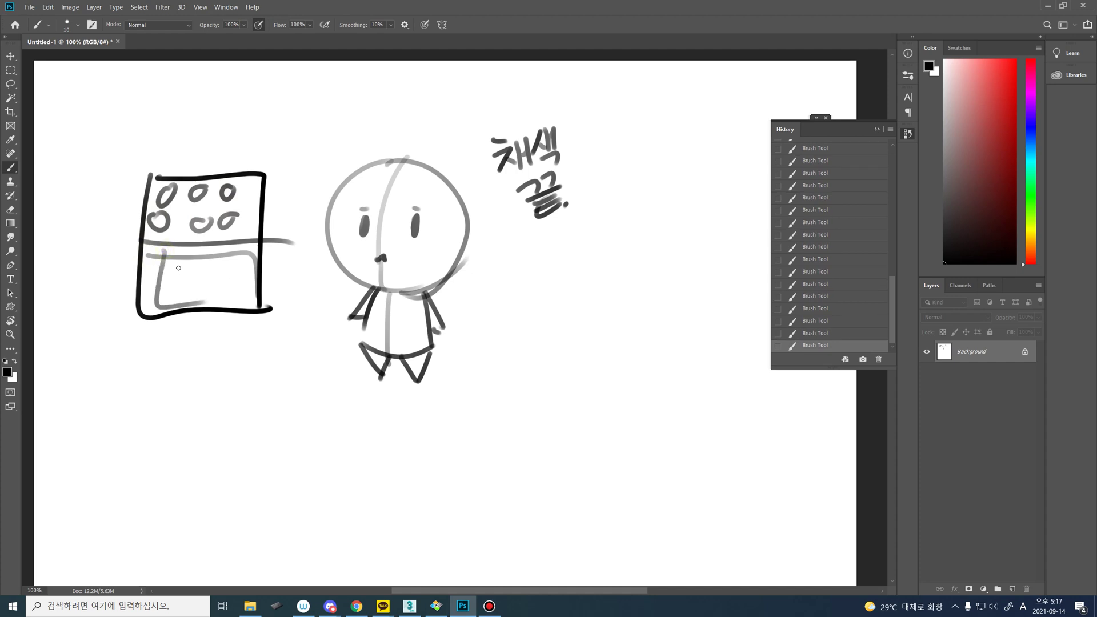
left_click(176, 266)
mouse_move(167, 193)
left_mouse_down()
mouse_move(143, 198)
mouse_move(172, 270)
mouse_move(159, 262)
mouse_move(187, 279)
mouse_move(195, 260)
left_mouse_up()
mouse_move(196, 260)
left_mouse_down()
mouse_move(201, 278)
mouse_move(210, 260)
mouse_move(240, 285)
mouse_move(245, 275)
left_mouse_up()
left_click(213, 273)
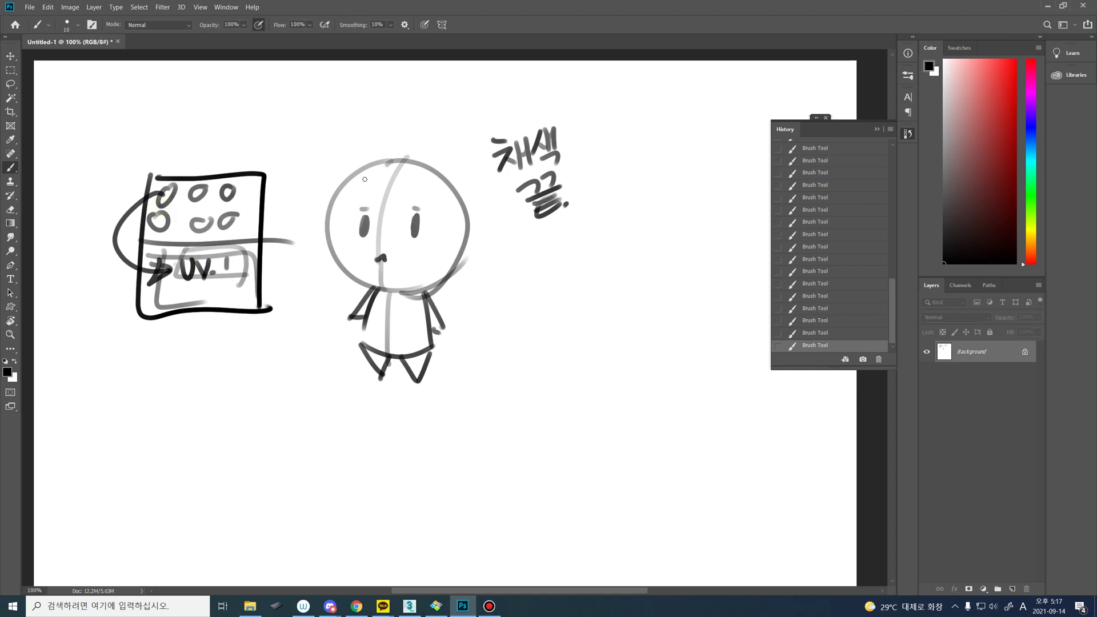
- Frame the doodle character and draw an arrow from it to a new square box labelled UVWS
mouse_move(343, 155)
left_mouse_down()
mouse_move(312, 259)
mouse_move(472, 376)
mouse_move(473, 364)
left_mouse_up()
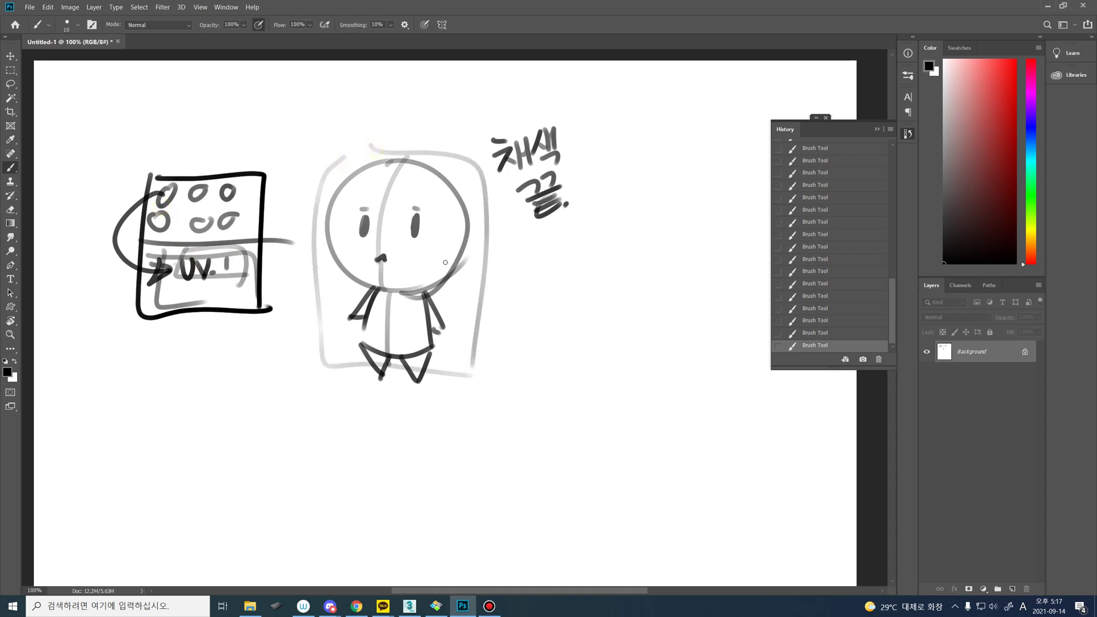
mouse_move(459, 252)
left_mouse_down()
mouse_move(543, 263)
mouse_move(551, 288)
mouse_move(543, 265)
left_mouse_up()
mouse_move(595, 238)
left_mouse_down()
mouse_move(620, 262)
mouse_move(652, 234)
mouse_move(657, 259)
left_mouse_up()
mouse_move(584, 276)
left_mouse_down()
mouse_move(736, 271)
mouse_move(583, 418)
left_mouse_up()
left_click_drag(731, 273, 713, 396)
left_click_drag(572, 413, 725, 419)
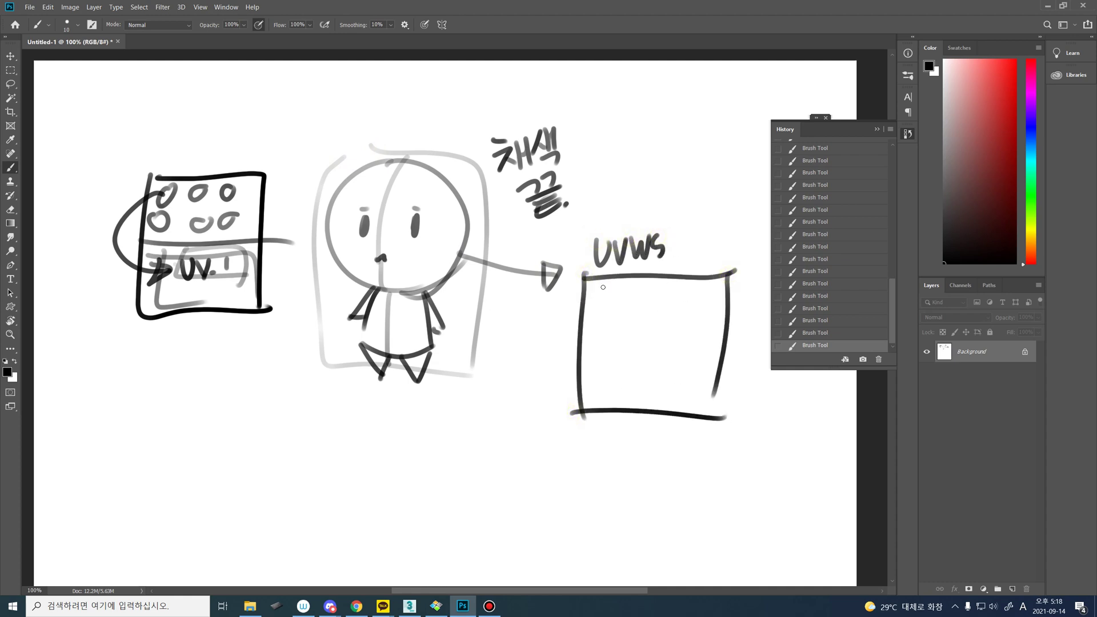
- Write UV.2 inside the UVWS box and circle both the UV.1 panel and the UV.2 box
mouse_move(597, 285)
left_mouse_down()
mouse_move(642, 287)
mouse_move(646, 309)
mouse_move(675, 308)
left_mouse_up()
mouse_move(233, 255)
left_mouse_down()
mouse_move(171, 306)
mouse_move(254, 247)
left_mouse_up()
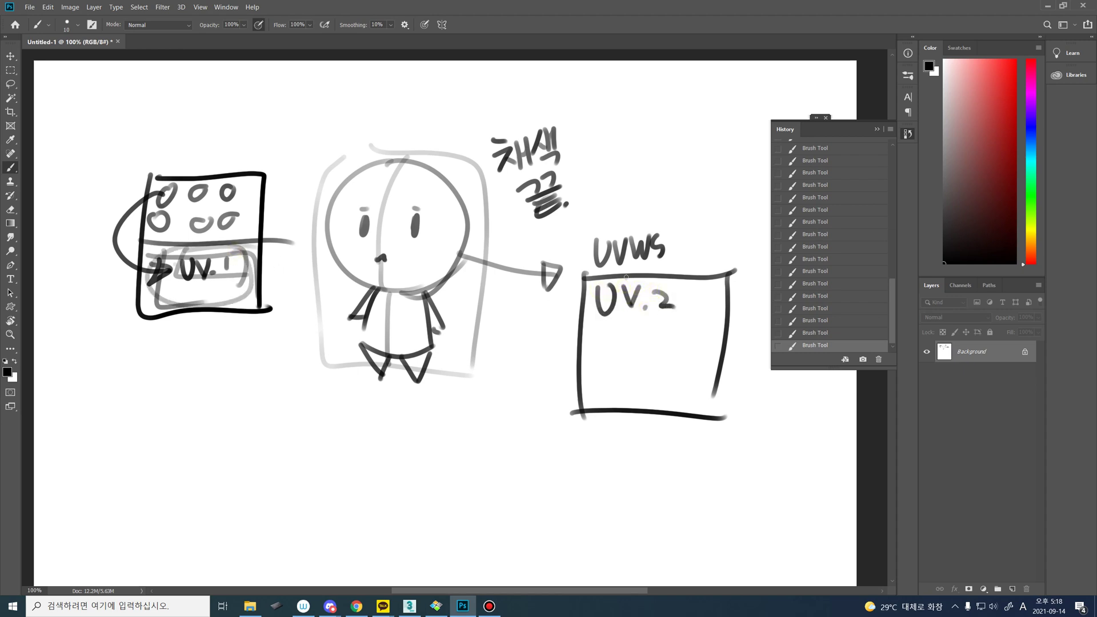
mouse_move(615, 268)
left_mouse_down()
mouse_move(702, 325)
mouse_move(704, 264)
left_mouse_up()
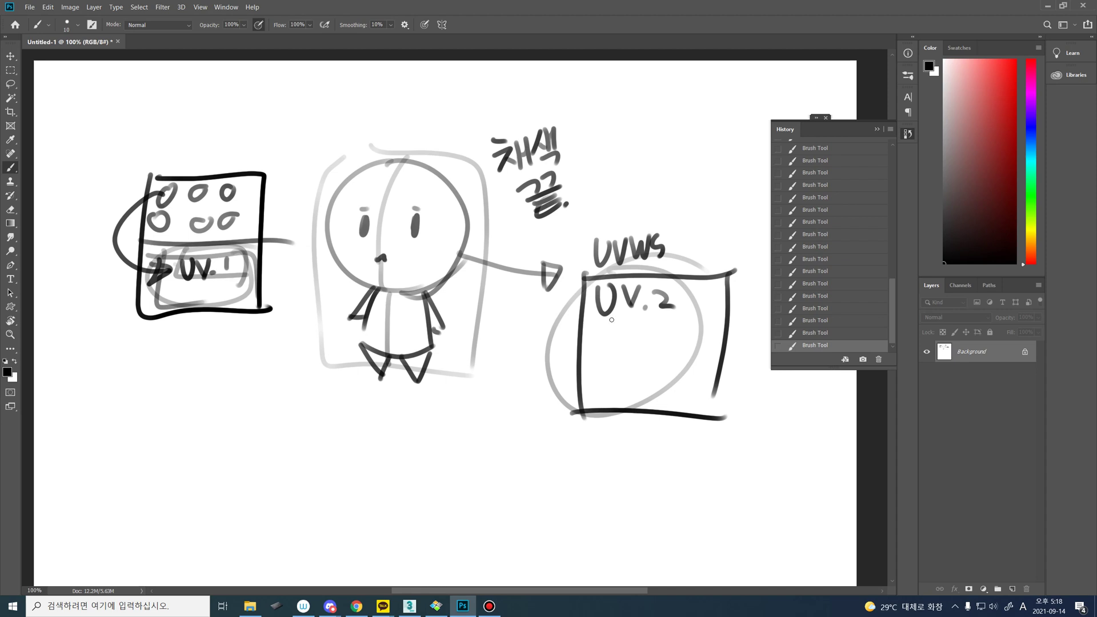
left_click_drag(533, 232, 622, 200)
- Switch back to 3ds Max and close the UV editor
left_click(411, 604)
middle_click_drag(538, 338, 519, 330, "alt")
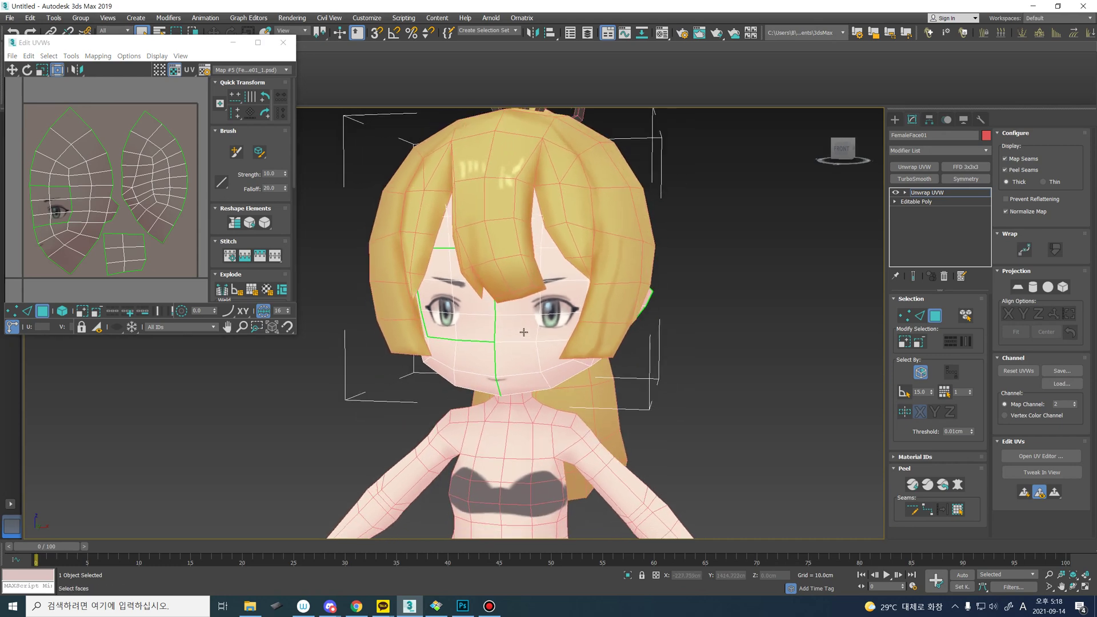
left_click(283, 42)
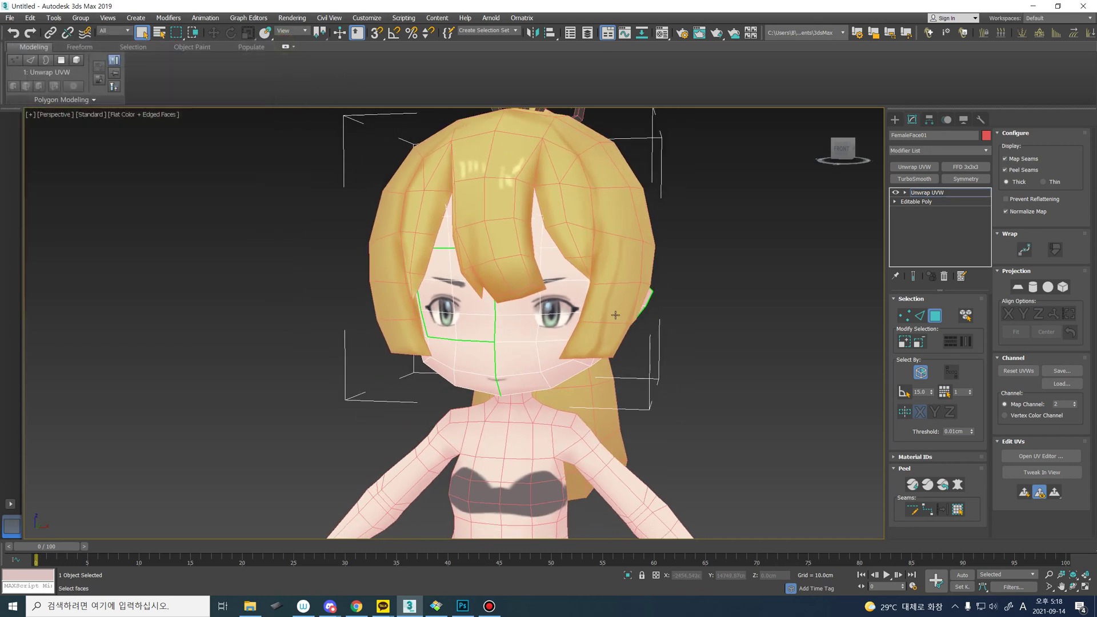
middle_click_drag(571, 336, 560, 348, "alt")
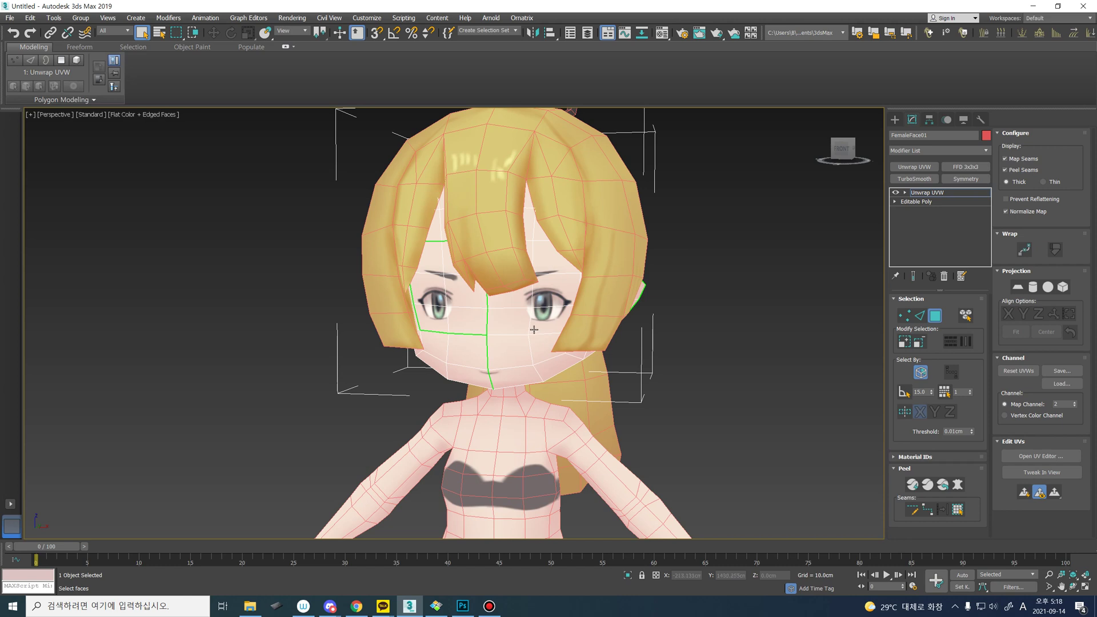
right_click(521, 316)
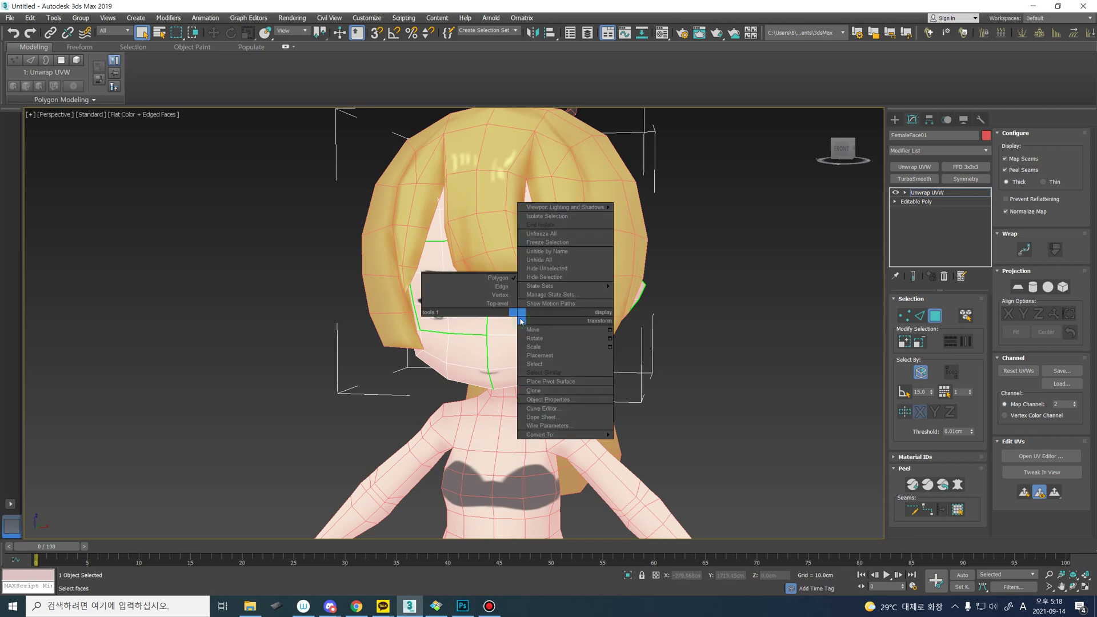
mouse_move(552, 434)
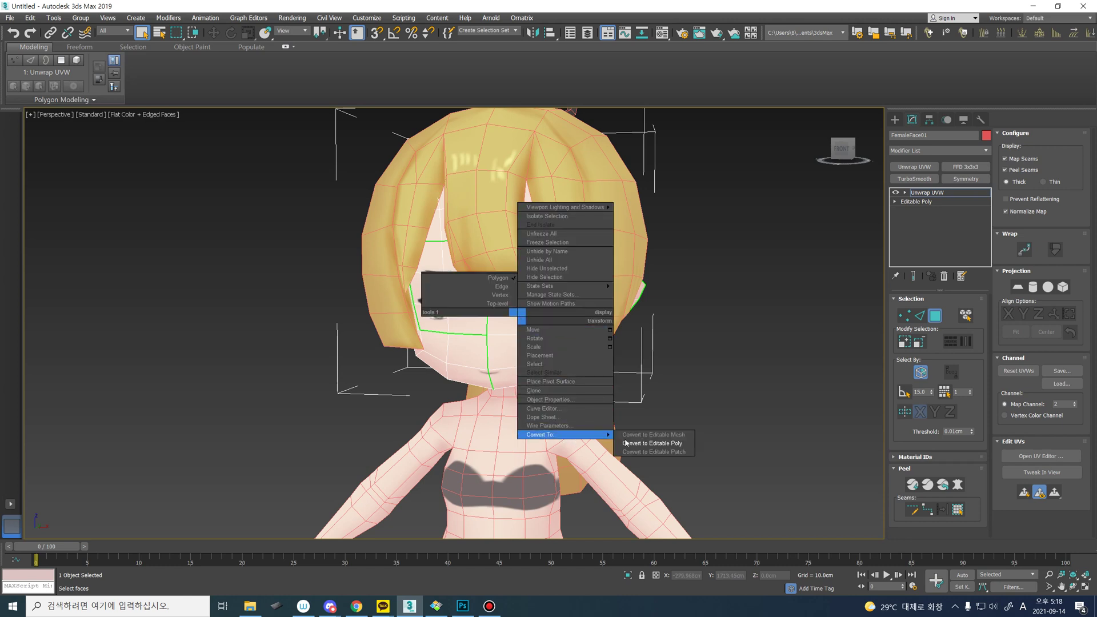
left_click(659, 448)
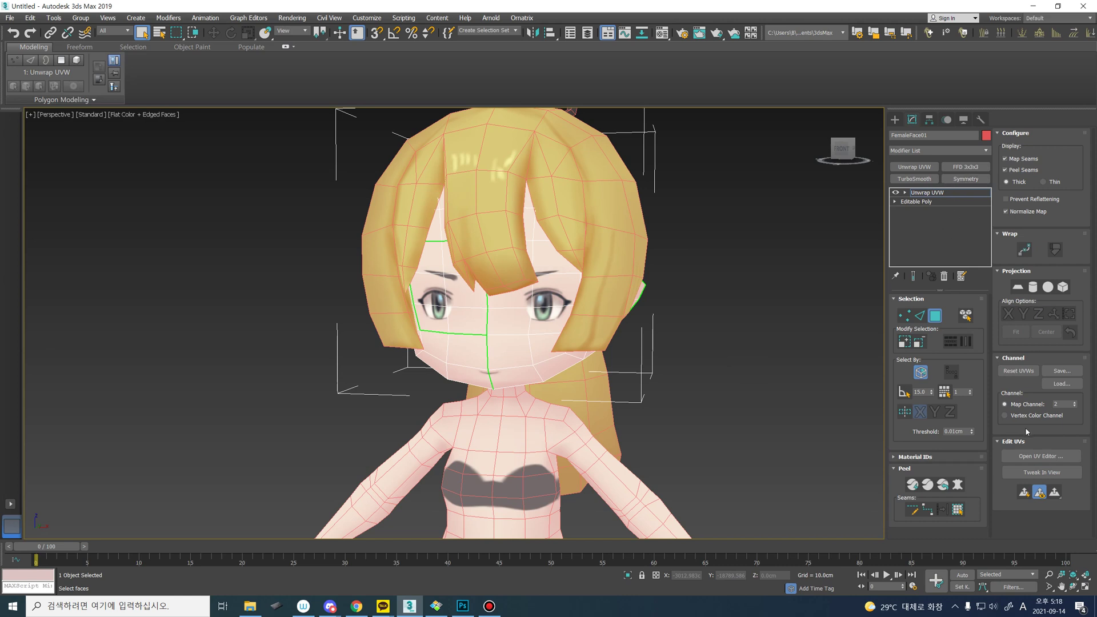
- Leave the polygon sub-object level of the face's Unwrap UVW modifier
left_click(895, 120)
left_click(912, 120)
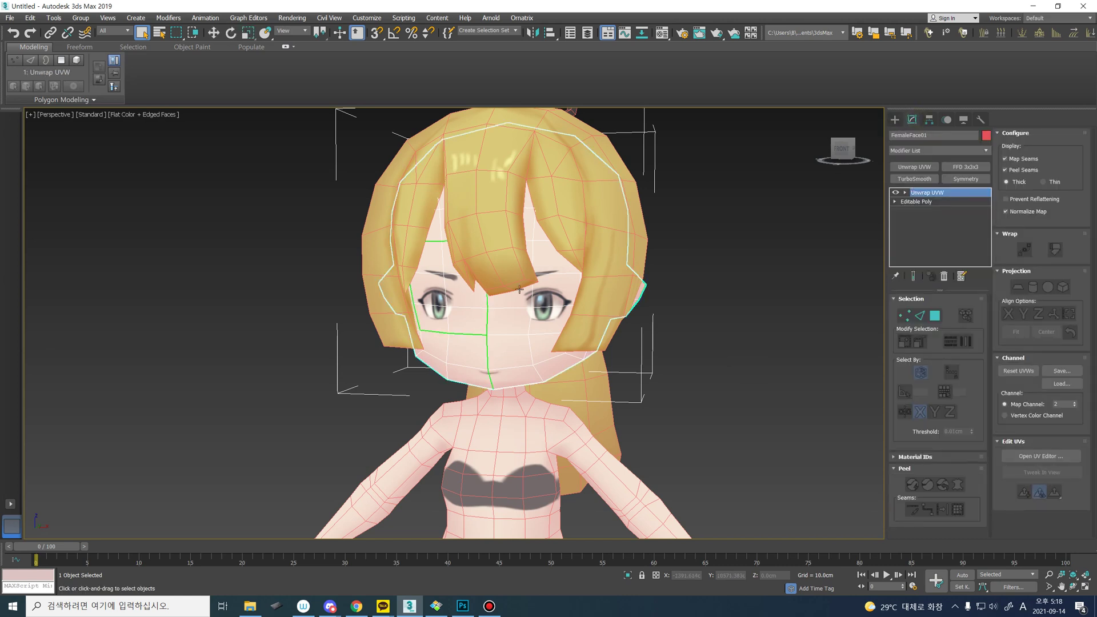
middle_click_drag(511, 317, 521, 354)
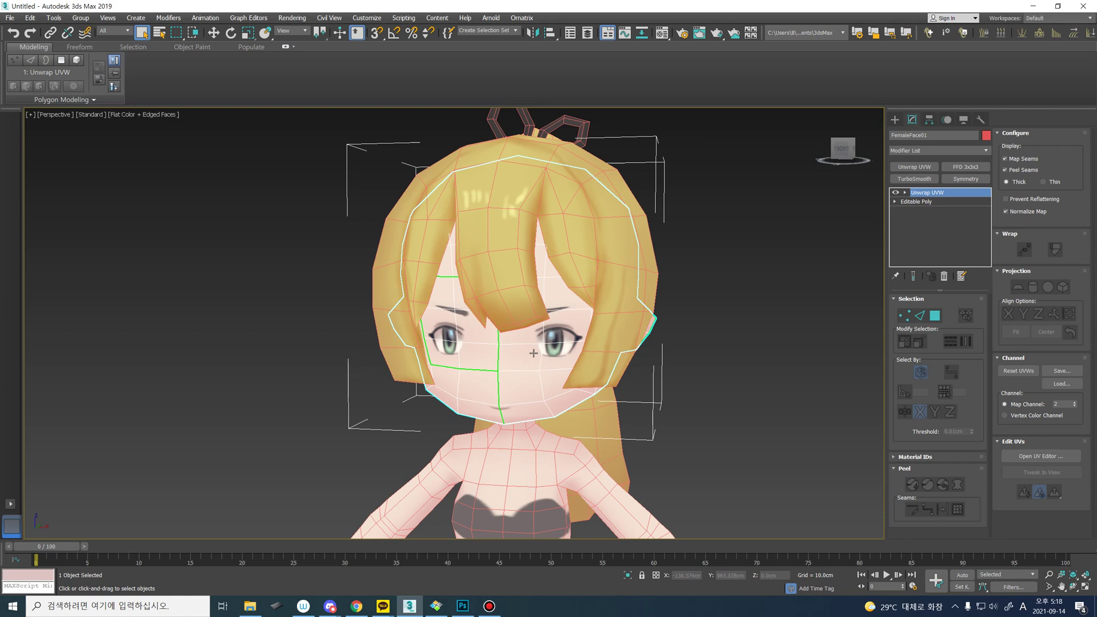
- Open Render To Texture for the face object and place its window beside the character's head
left_click(292, 18)
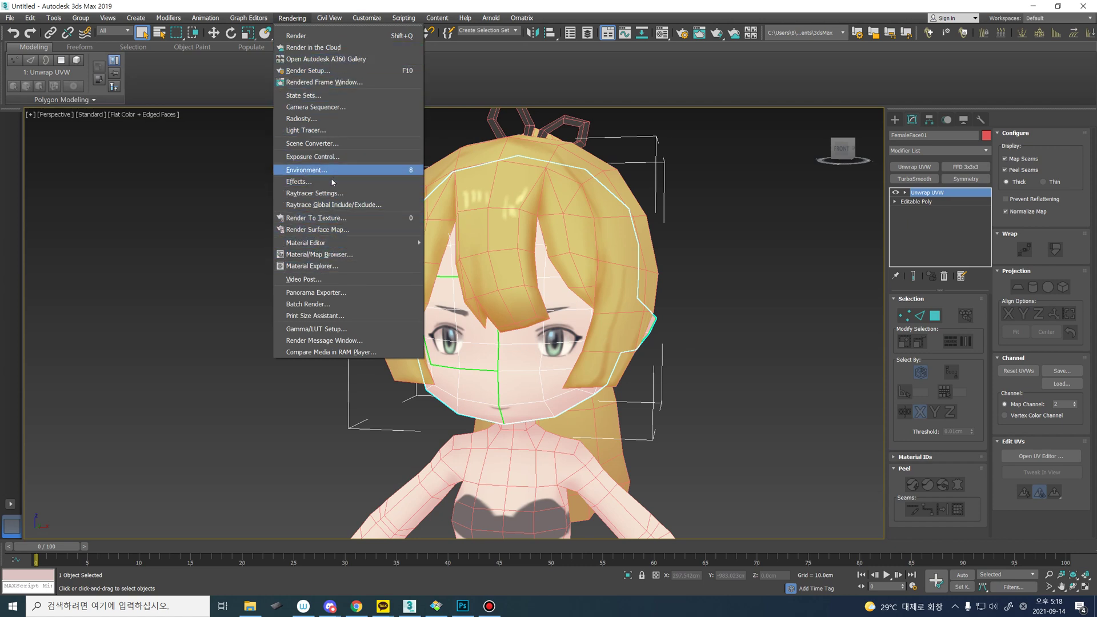
left_click(329, 218)
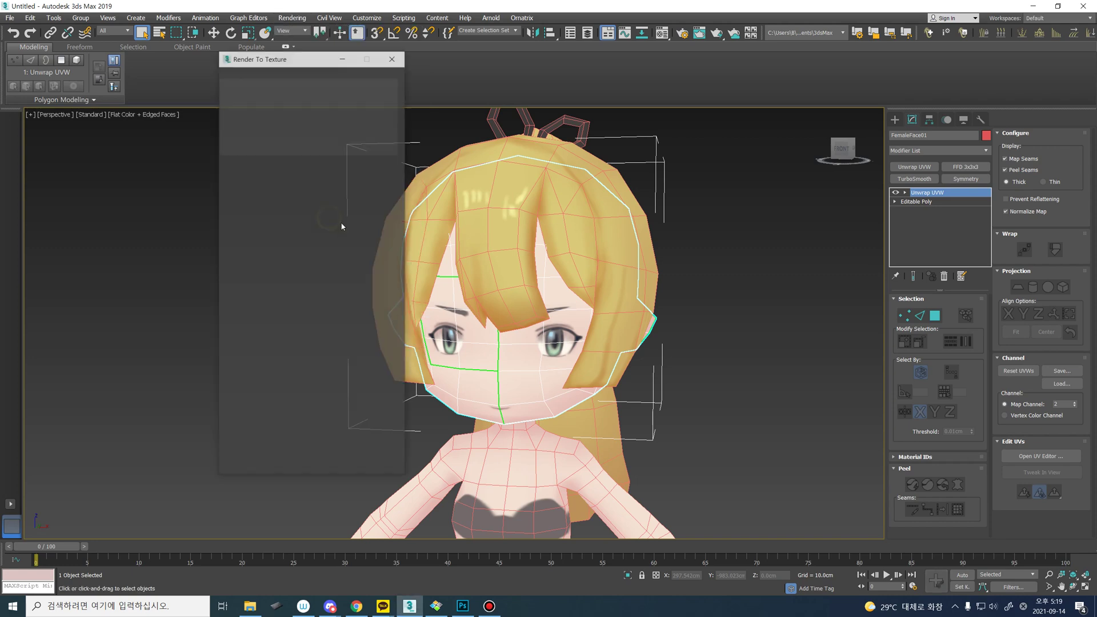
left_click_drag(318, 58, 228, 134)
middle_click_drag(492, 312, 492, 342, "alt")
- Enable projection mapping for FemaleFace01 in the Render To Texture settings
scroll(277, 366, "down", 5)
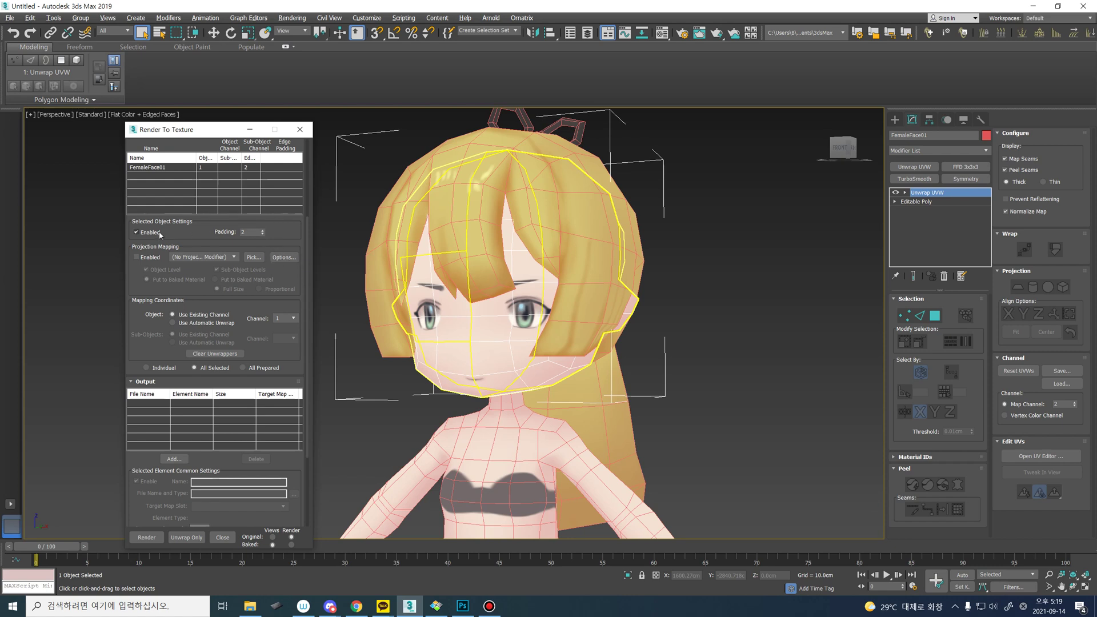
scroll(177, 227, "down", 1)
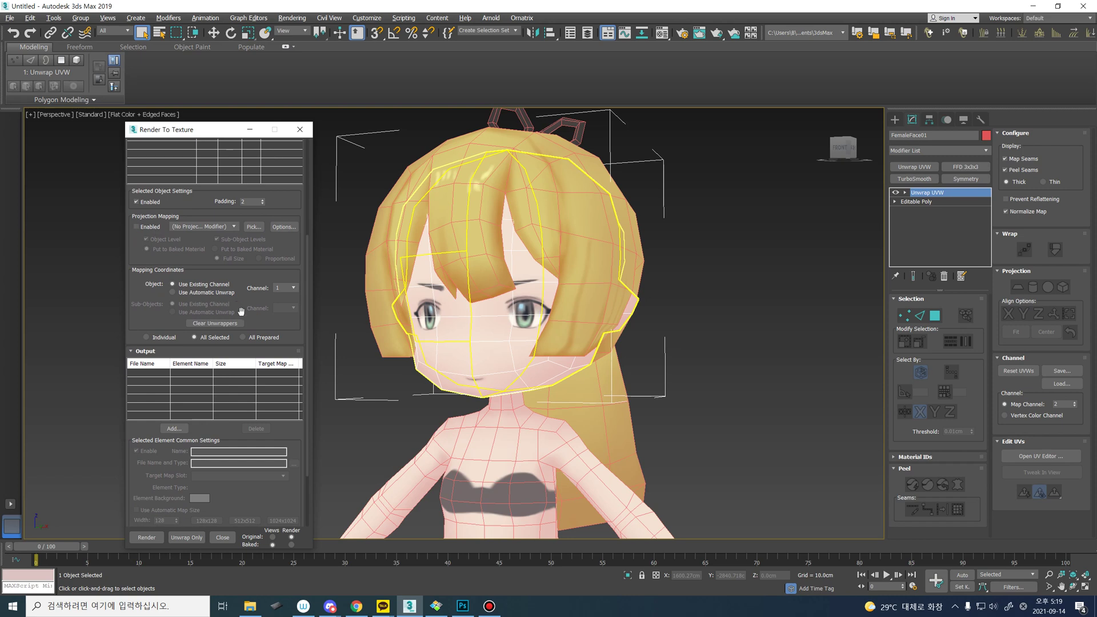
left_click_drag(292, 328, 292, 269)
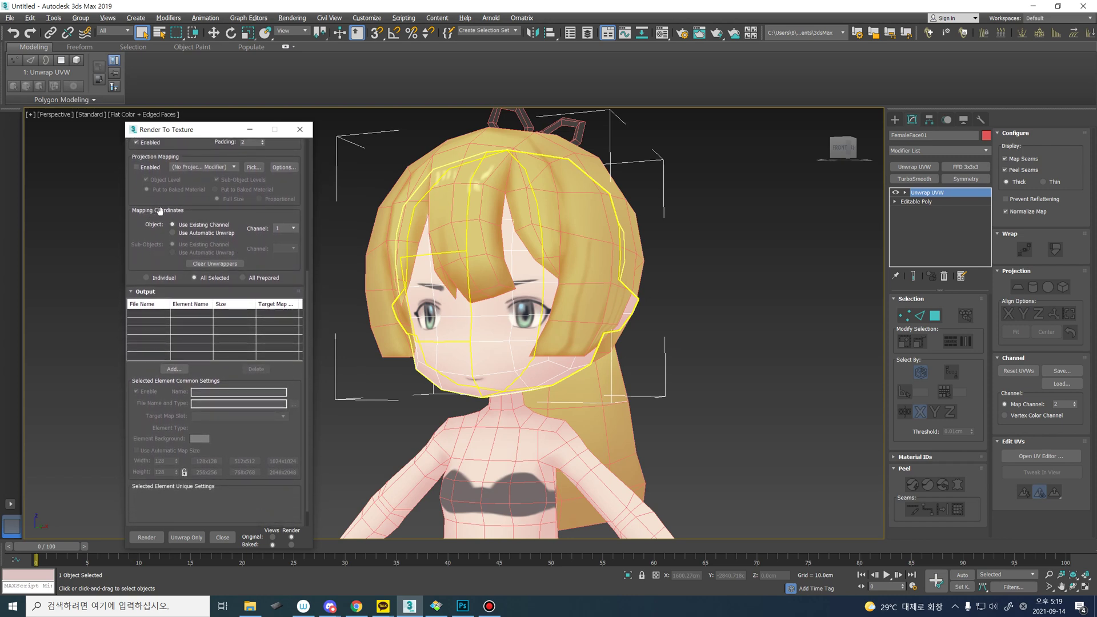
left_click_drag(249, 223, 250, 252)
left_click(136, 196)
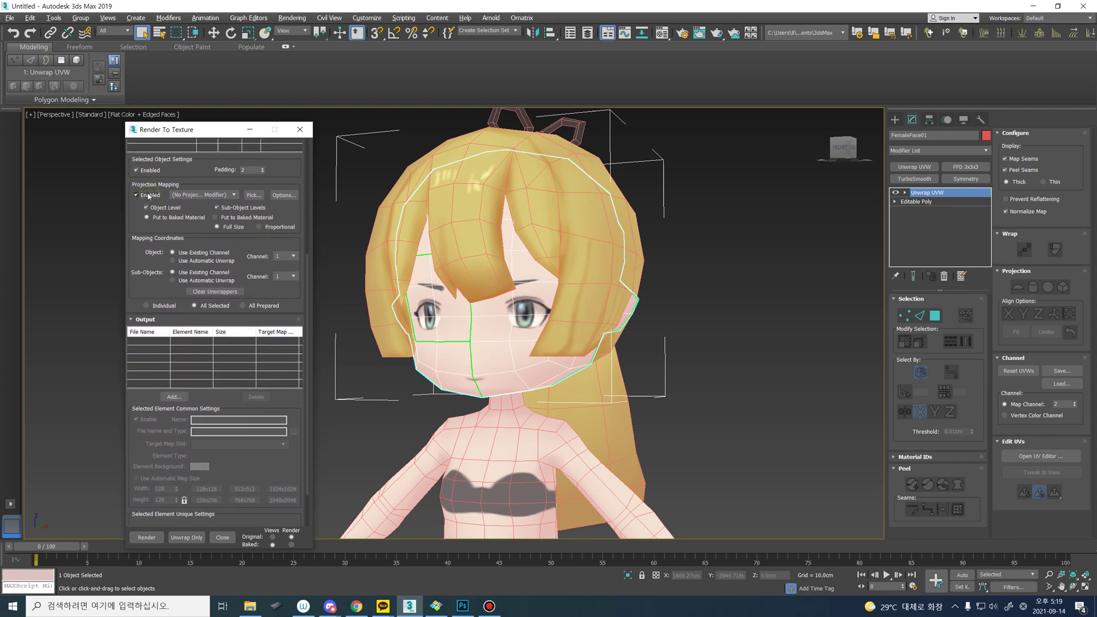
- Review the Render To Texture options for padding, projection mapping, output path, render settings and object presets
left_click_drag(298, 217, 294, 240)
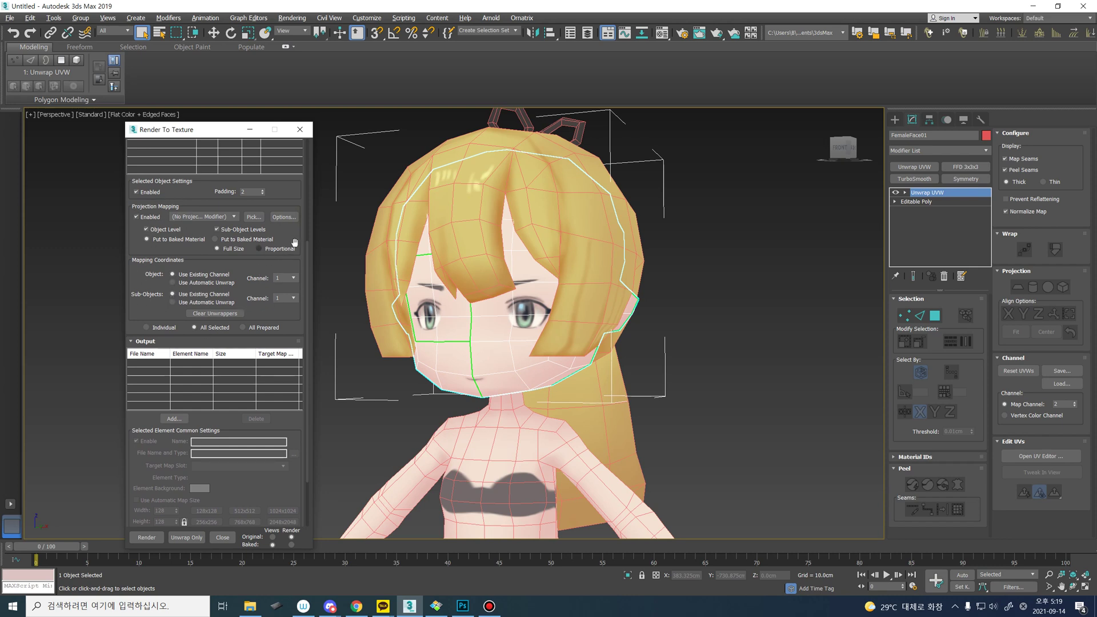
left_click_drag(296, 194, 265, 211)
double_click(249, 210)
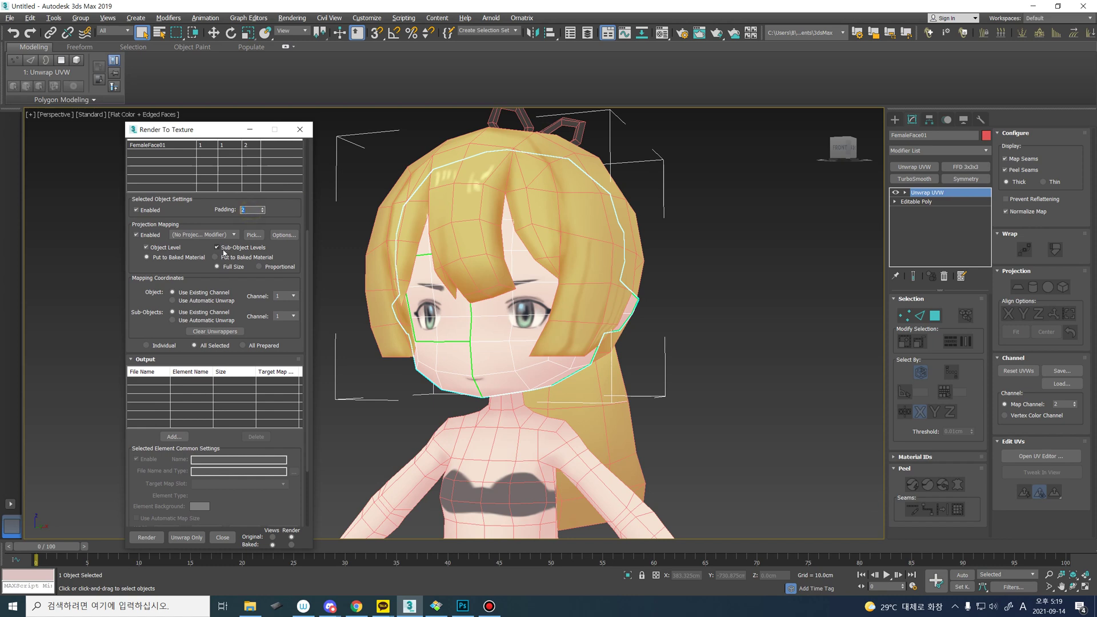
left_click_drag(197, 214, 177, 345)
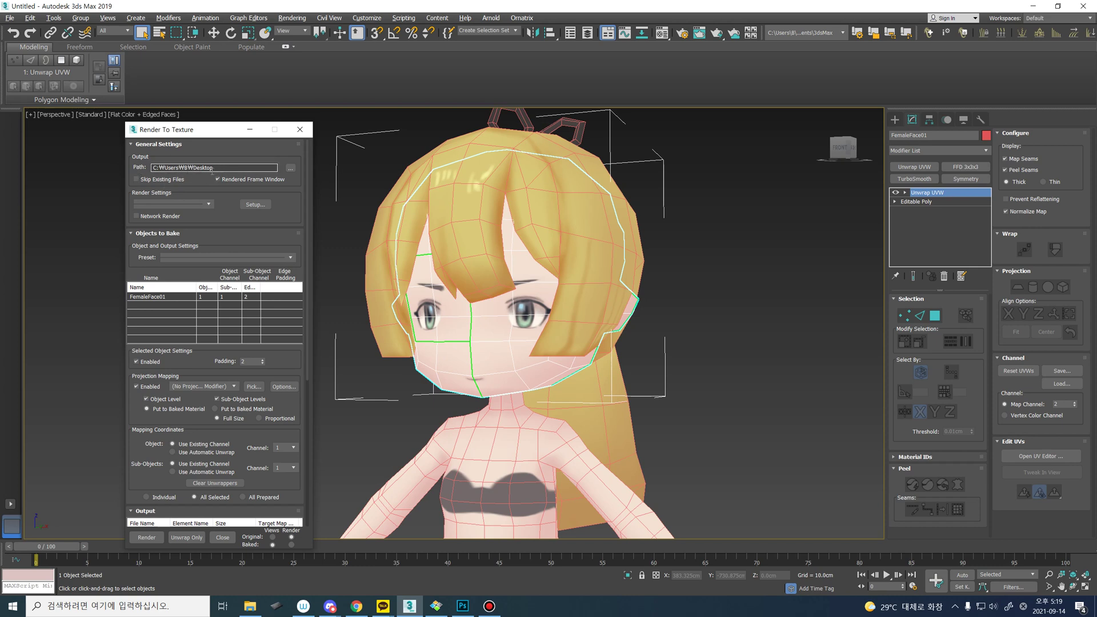
scroll(245, 217, "down", 2)
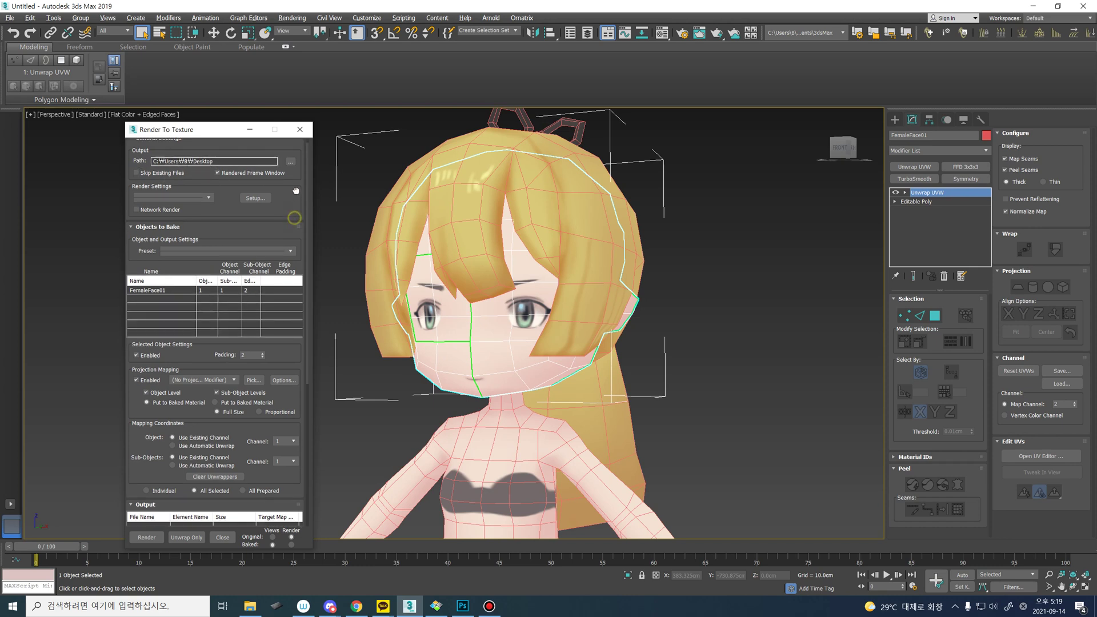
left_click(210, 195)
left_click(213, 194)
scroll(283, 204, "down", 1)
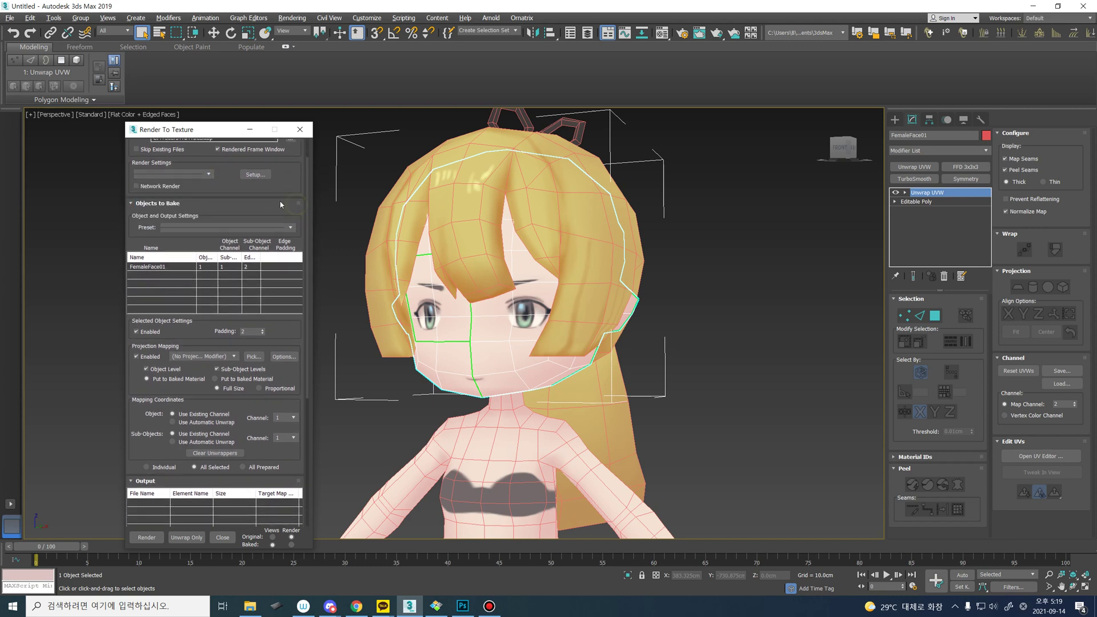
left_click(292, 228)
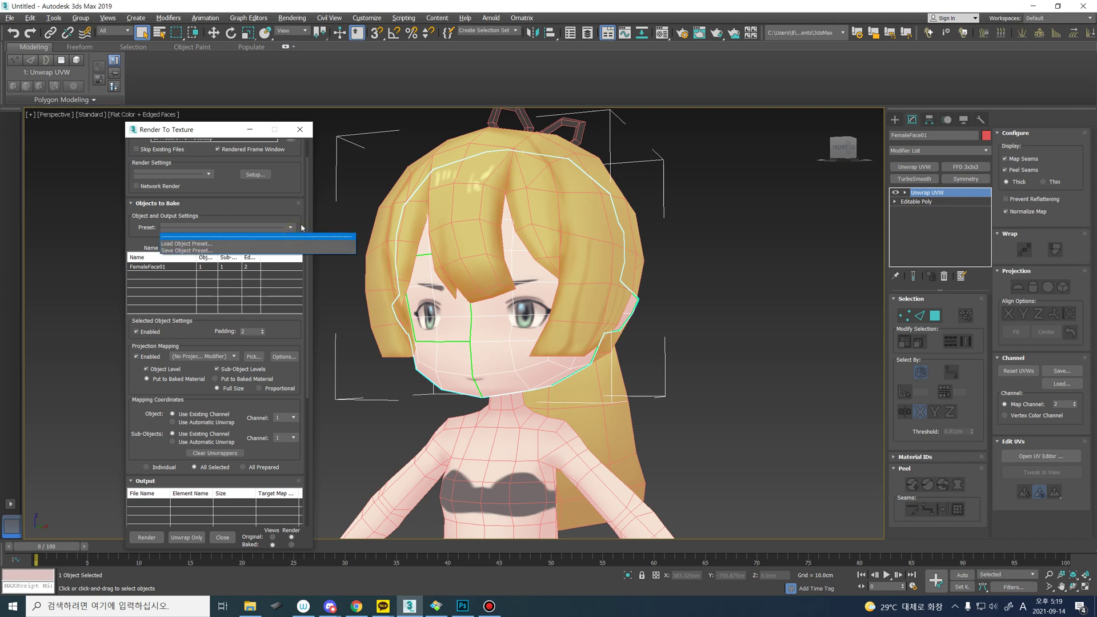
left_click(302, 223)
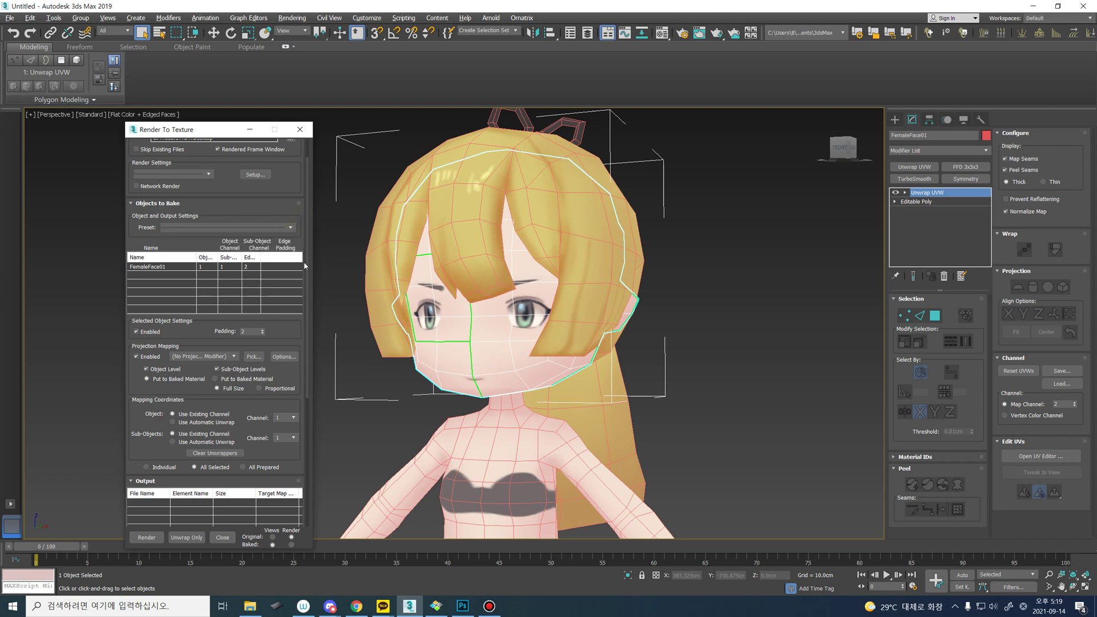
- Switch to Photoshop and sketch a rounded frame below the character drawing, with a half-face UV island outline inside it
left_click_drag(293, 328, 295, 253)
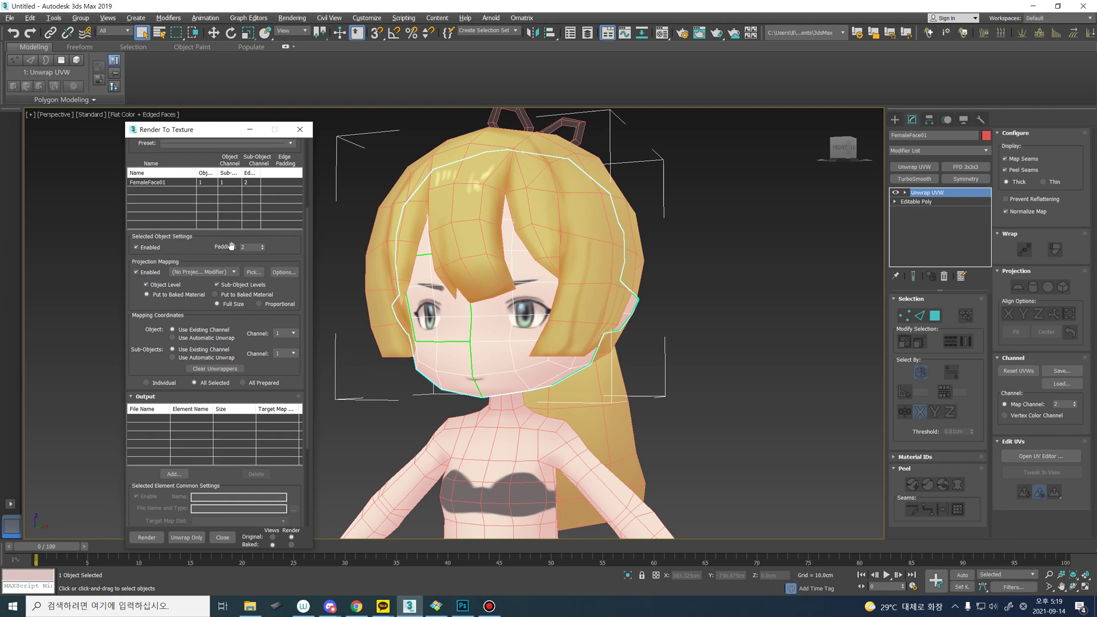
left_click(462, 606)
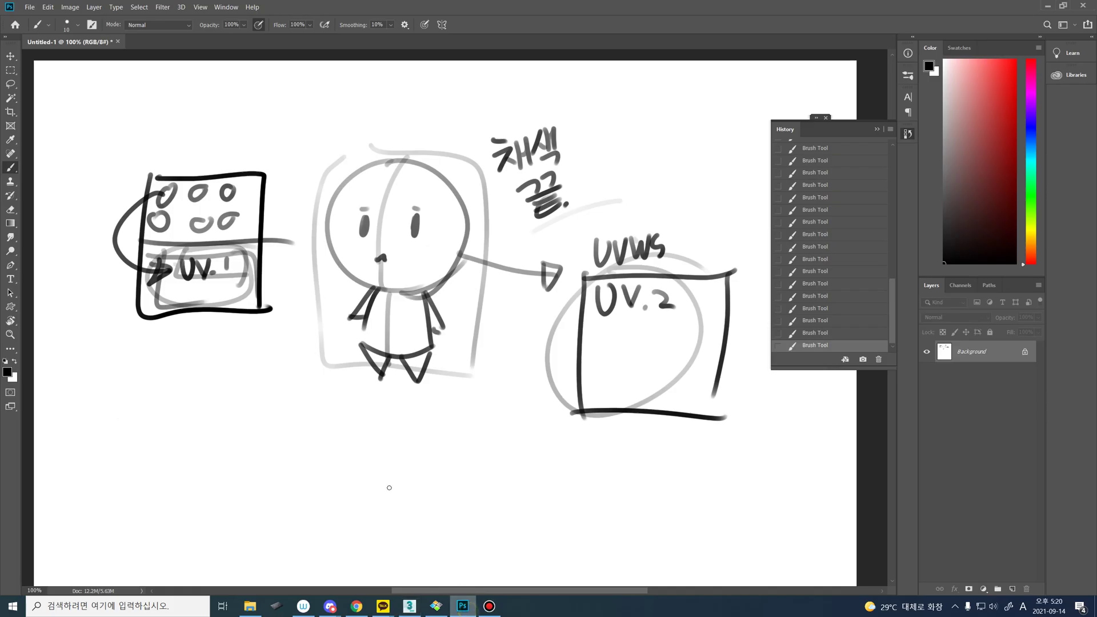
mouse_move(240, 400)
left_mouse_down()
mouse_move(280, 561)
mouse_move(403, 576)
left_mouse_up()
left_click_drag(240, 400, 411, 585)
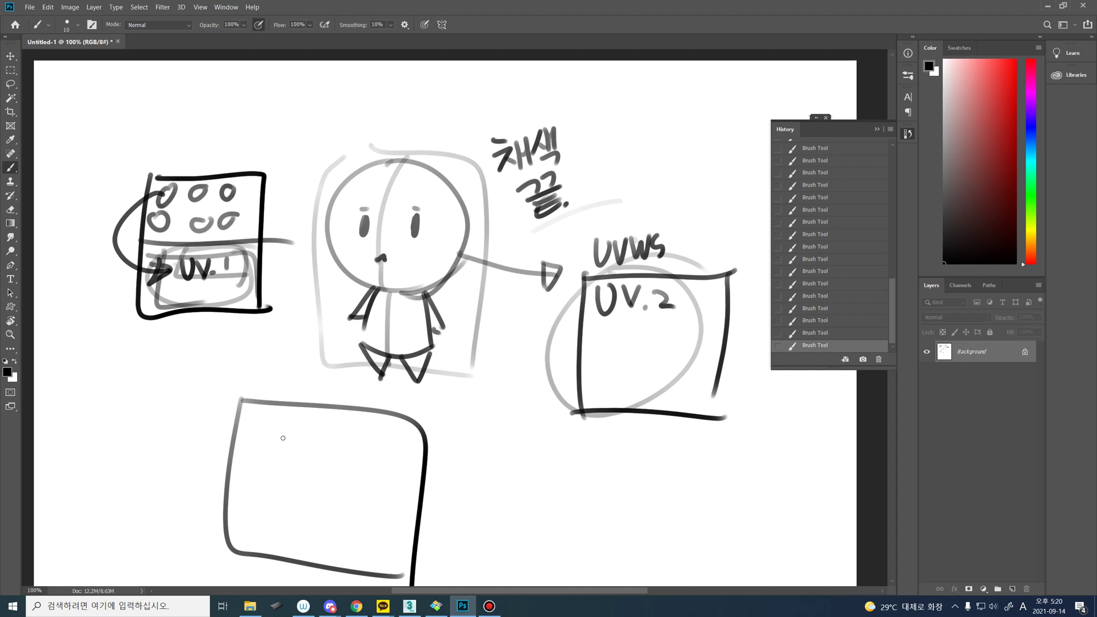
mouse_move(289, 430)
left_mouse_down()
mouse_move(296, 513)
mouse_move(294, 428)
mouse_move(337, 508)
left_mouse_up()
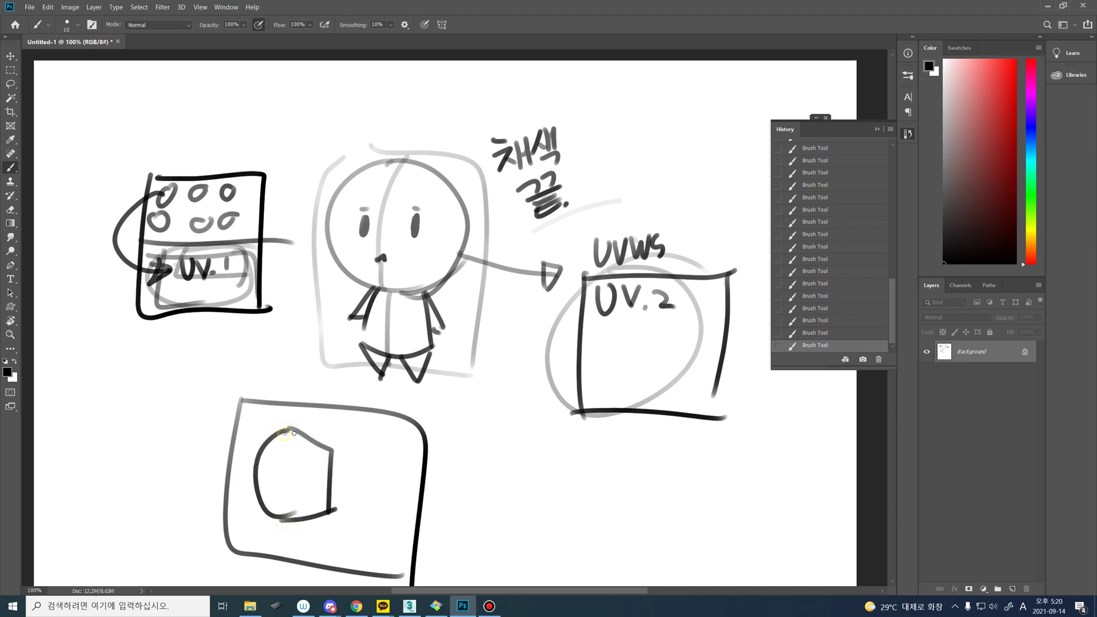
mouse_move(286, 427)
left_mouse_down()
mouse_move(331, 452)
mouse_move(334, 511)
mouse_move(268, 518)
mouse_move(263, 508)
left_mouse_up()
left_click_drag(260, 454, 288, 426)
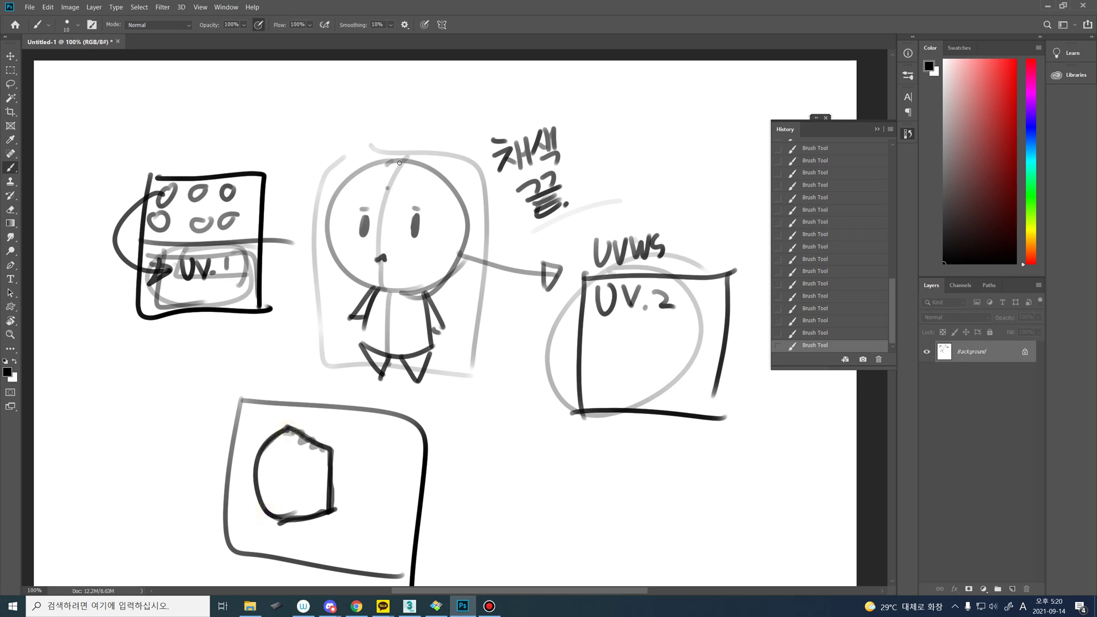
- Darken the seam line down the middle of the sketched head and brush strokes along and around the UV island's outline
left_click_drag(399, 163, 394, 165)
left_click_drag(385, 197, 382, 211)
mouse_move(409, 161)
left_mouse_down()
mouse_move(381, 226)
mouse_move(385, 191)
mouse_move(378, 246)
left_mouse_up()
left_click_drag(391, 200, 382, 254)
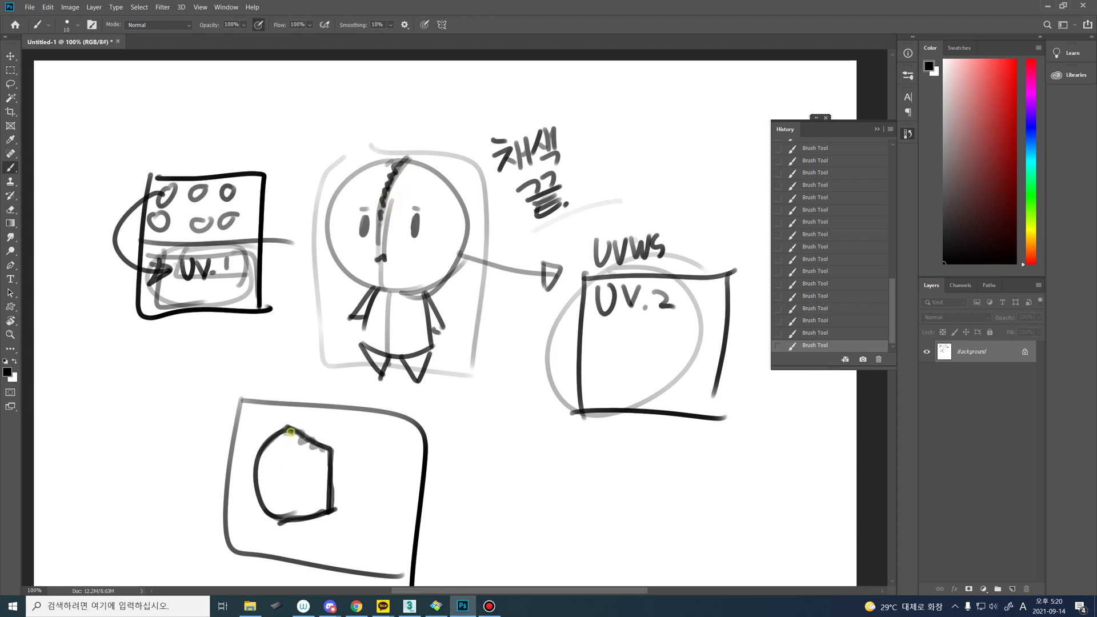
mouse_move(289, 430)
left_mouse_down()
mouse_move(258, 476)
mouse_move(265, 506)
mouse_move(281, 517)
left_mouse_up()
mouse_move(242, 475)
left_mouse_down()
mouse_move(286, 416)
mouse_move(336, 447)
mouse_move(344, 531)
left_mouse_up()
mouse_move(248, 470)
left_mouse_down()
mouse_move(286, 537)
mouse_move(354, 519)
left_mouse_up()
mouse_move(281, 429)
left_mouse_down()
mouse_move(290, 415)
mouse_move(294, 423)
left_mouse_up()
- Return to 3ds Max and check the image information of FemaleFace01_1left.psd from the tex folder in the image viewer
left_click(409, 606)
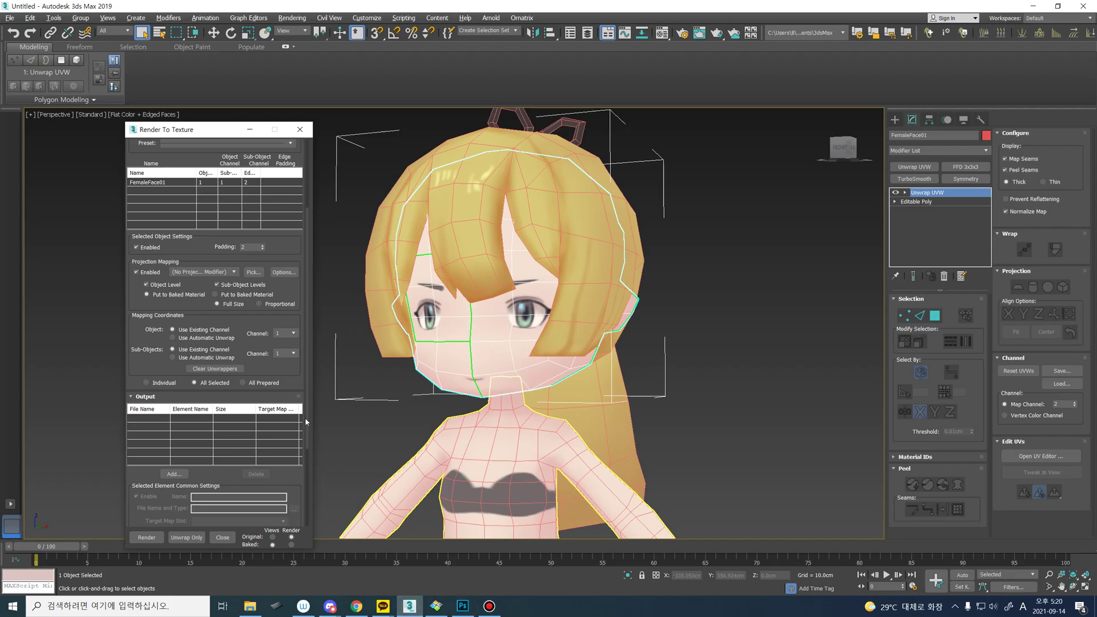
double_click(250, 247)
left_click(249, 607)
left_click(332, 240)
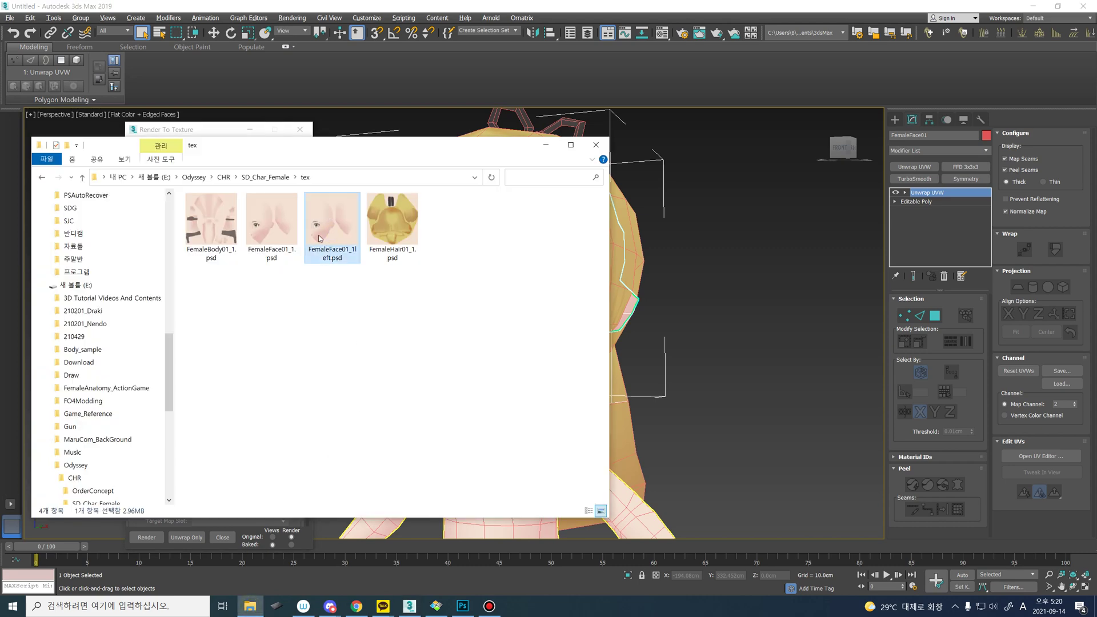
right_click(319, 239)
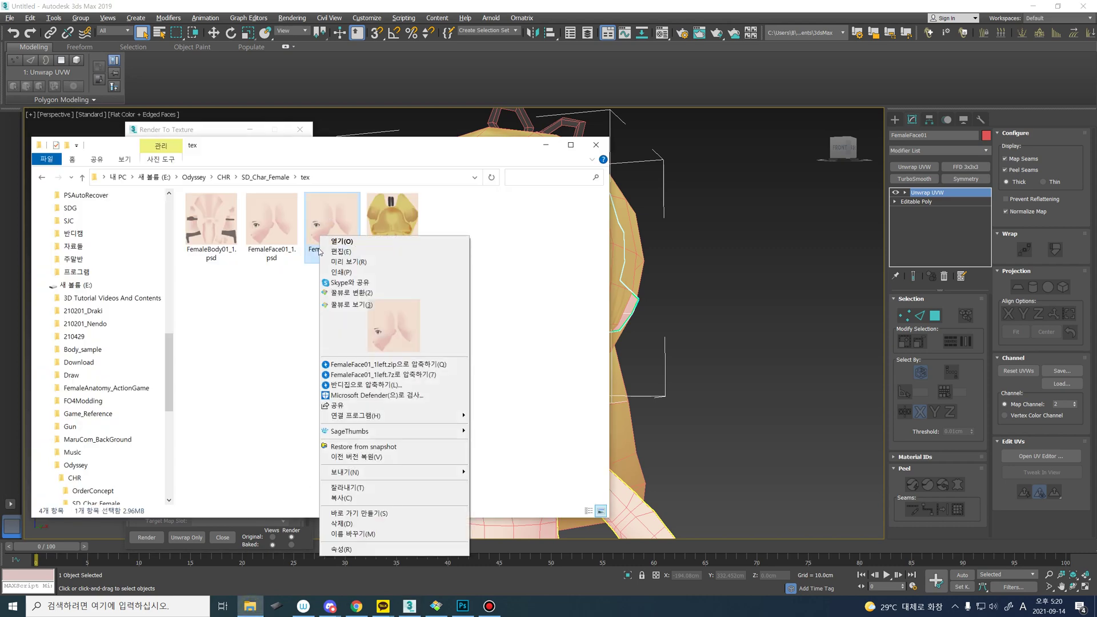
left_click(389, 319)
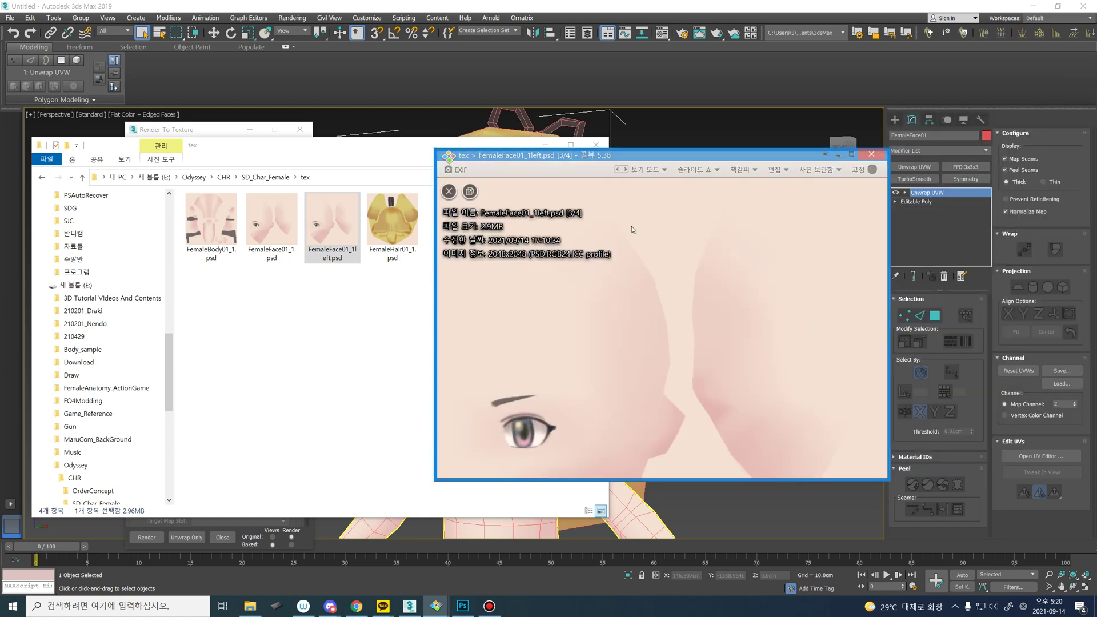
left_click(878, 159)
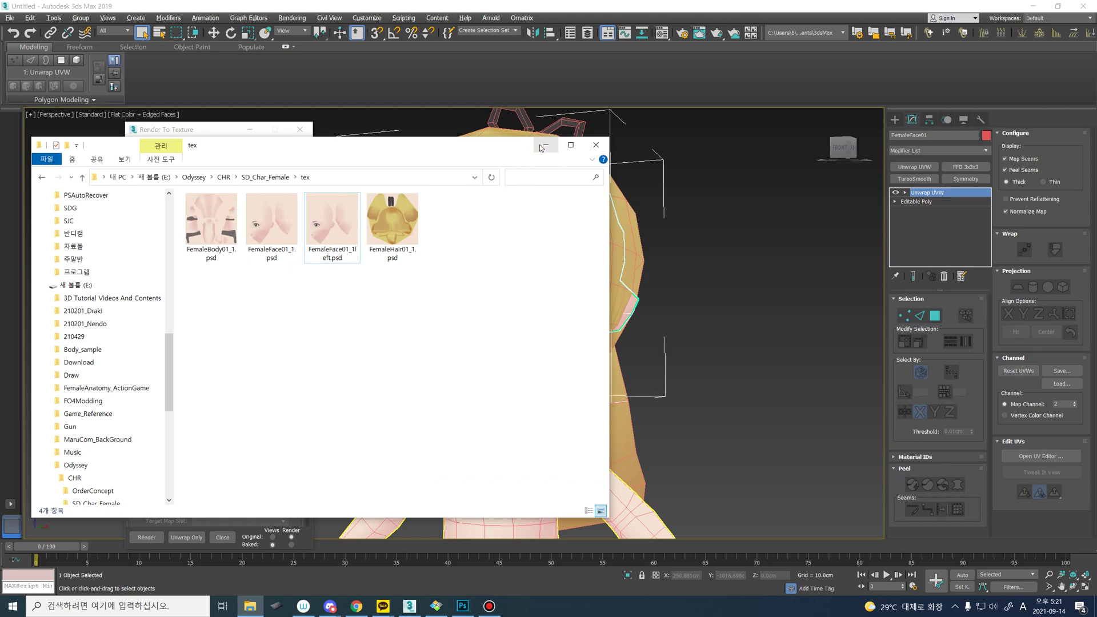
left_click(547, 144)
- Set the padding to 16 and the object's mapping coordinates to existing channel 2 in Render To Texture
double_click(253, 247)
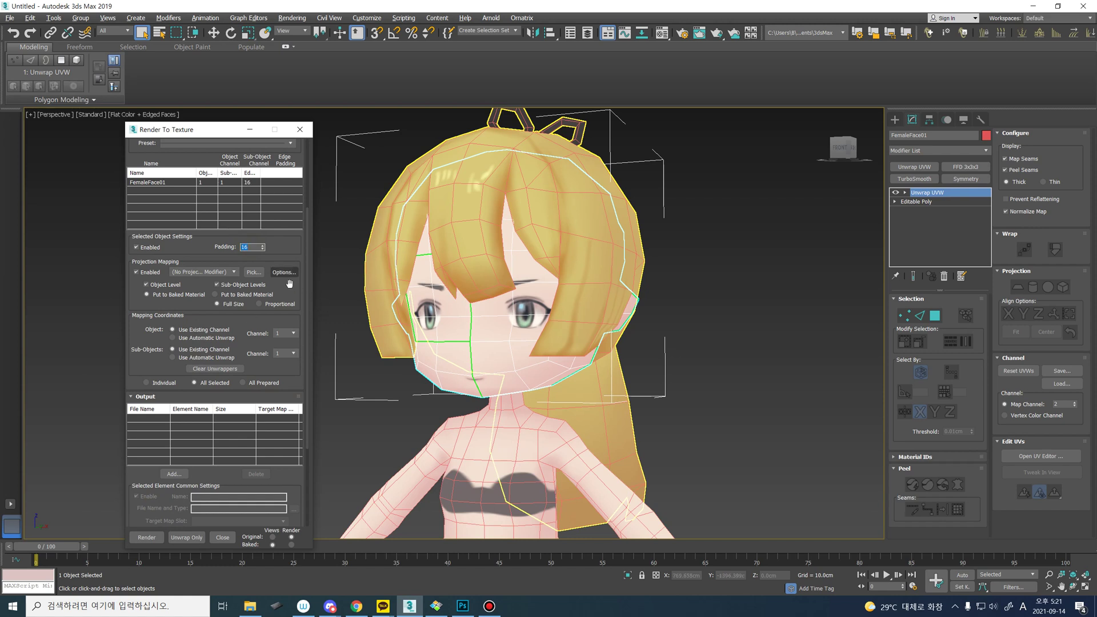
scroll(290, 257, "down", 1)
scroll(290, 258, "down", 2)
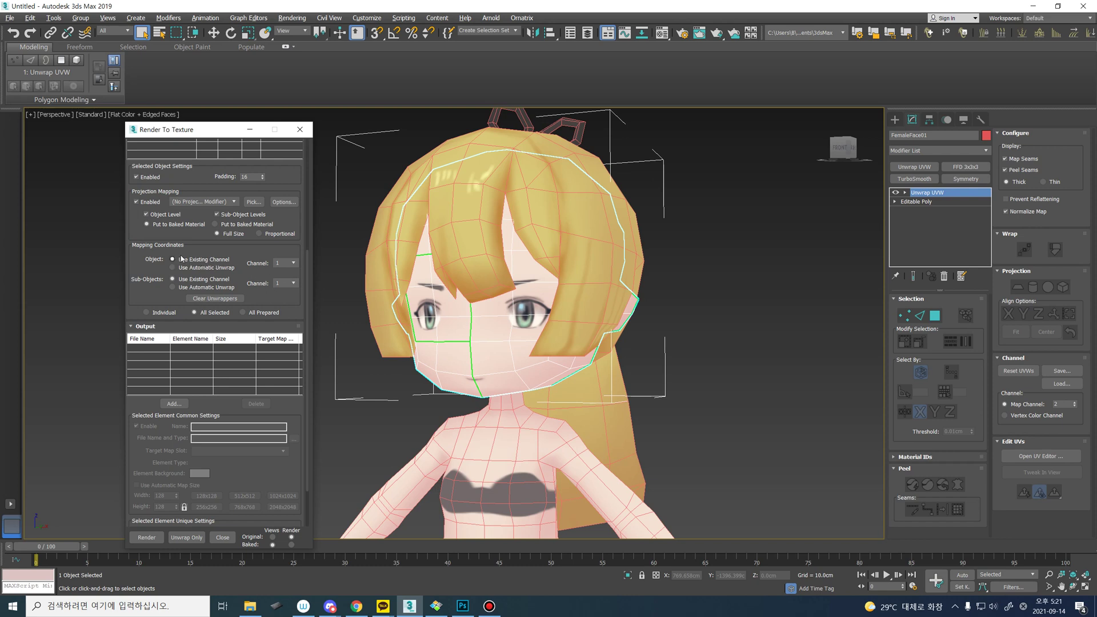
left_click(292, 263)
left_click(294, 278)
scroll(280, 282, "down", 1)
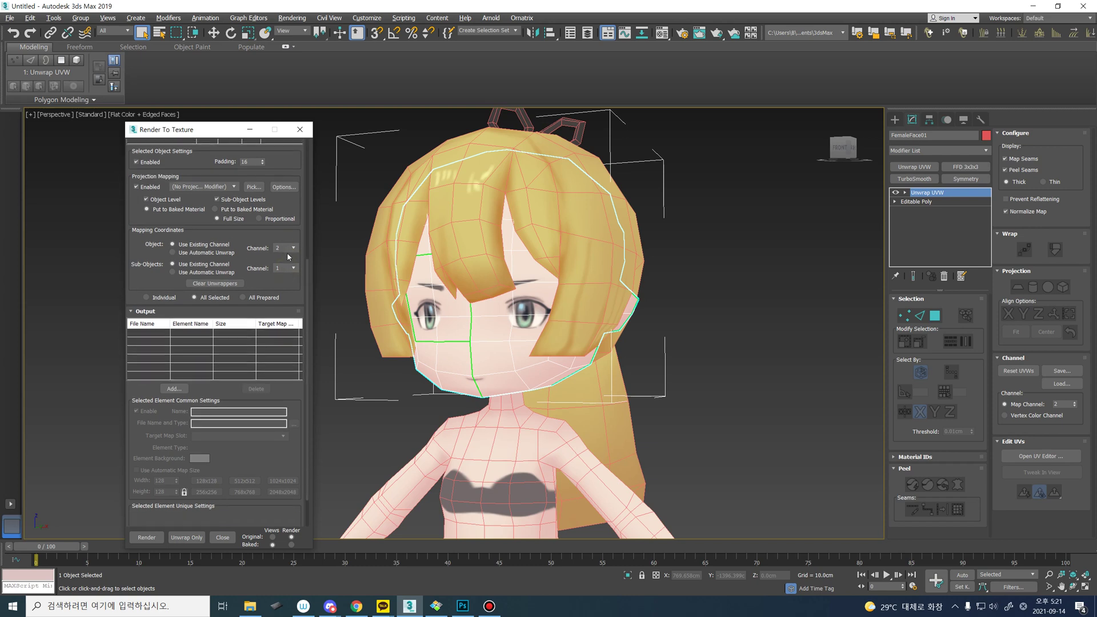
- Add a DiffuseMap output element for the face and set its size to 2048x2048
left_click(175, 389)
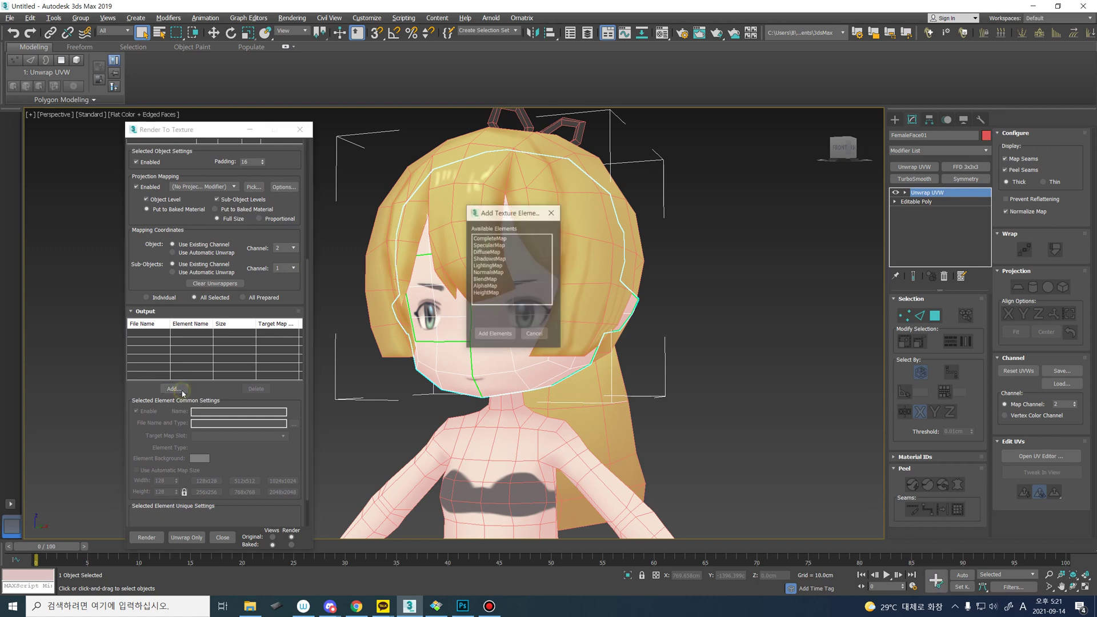
left_click(486, 253)
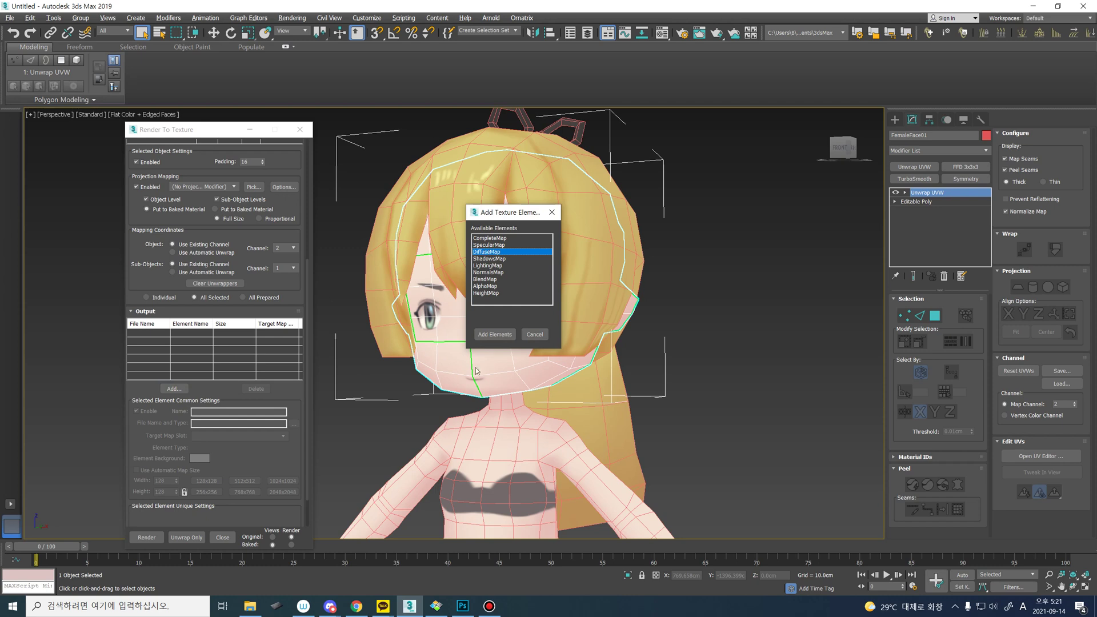
left_click(495, 334)
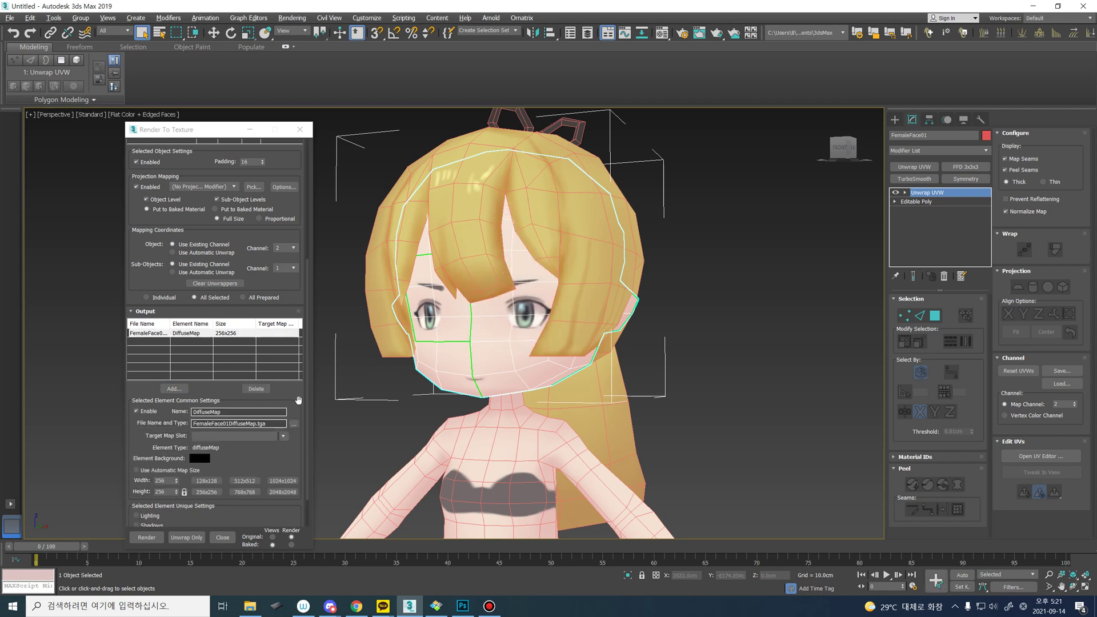
scroll(283, 451, "down", 2)
left_click(283, 459)
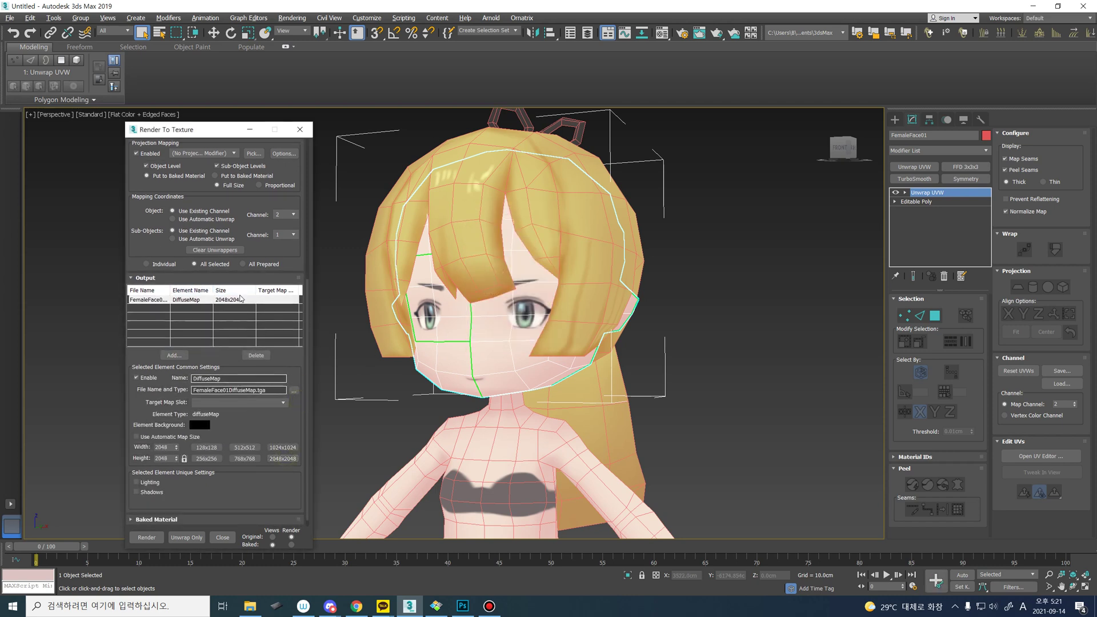
- Set the DiffuseMap output file to FemaleFace01DiffuseMap.tga on the desktop, as a compressed 32-bit Targa image
left_click(294, 390)
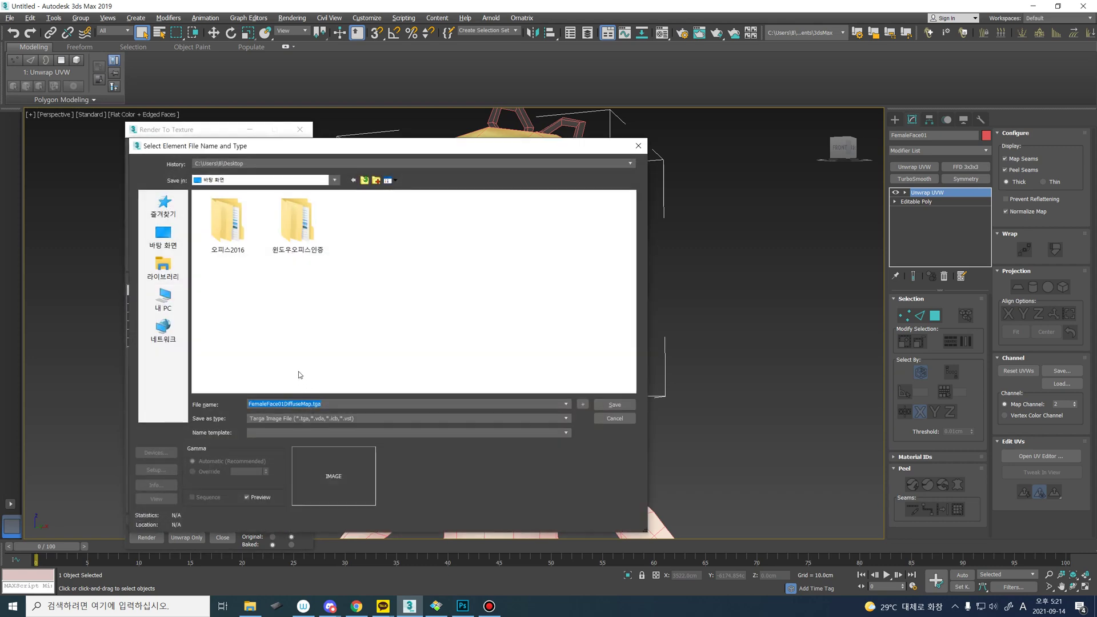
left_click(359, 403)
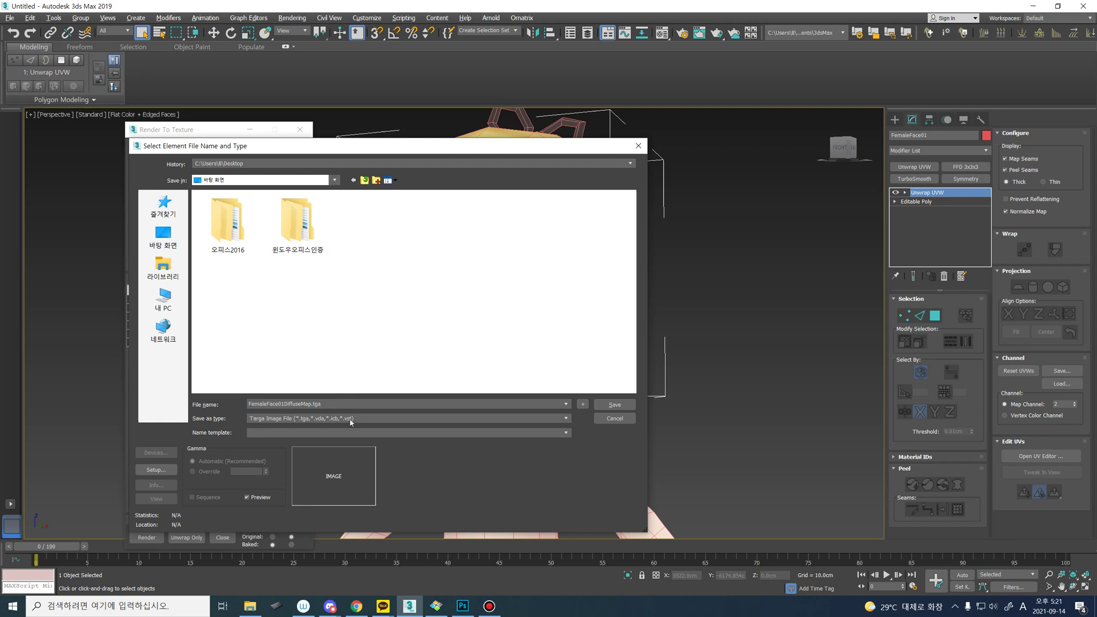
left_click(615, 404)
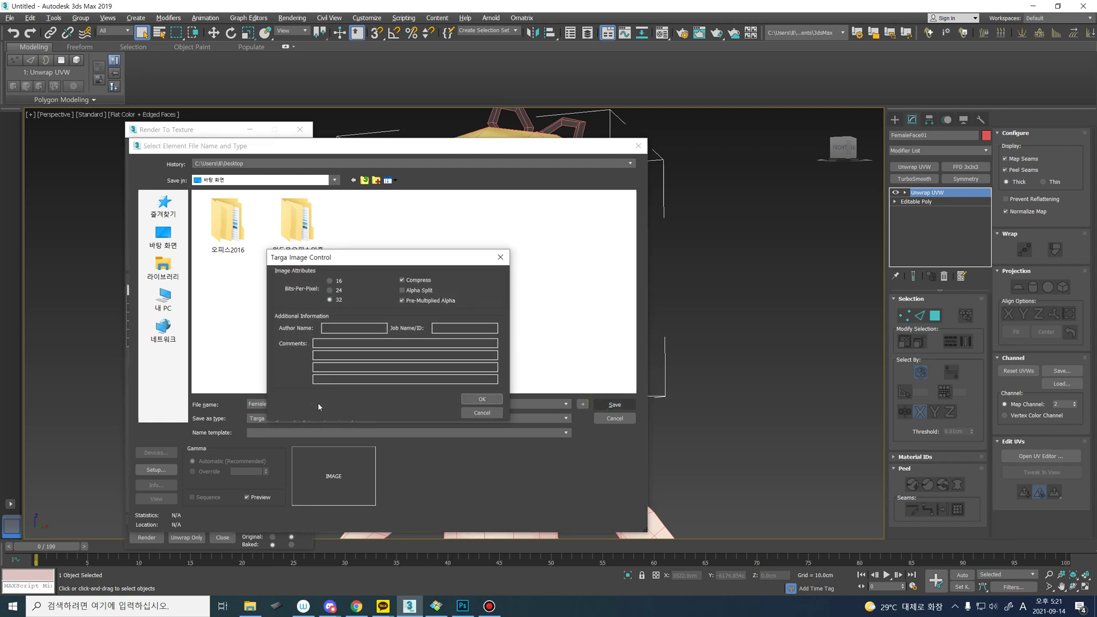
left_click(481, 400)
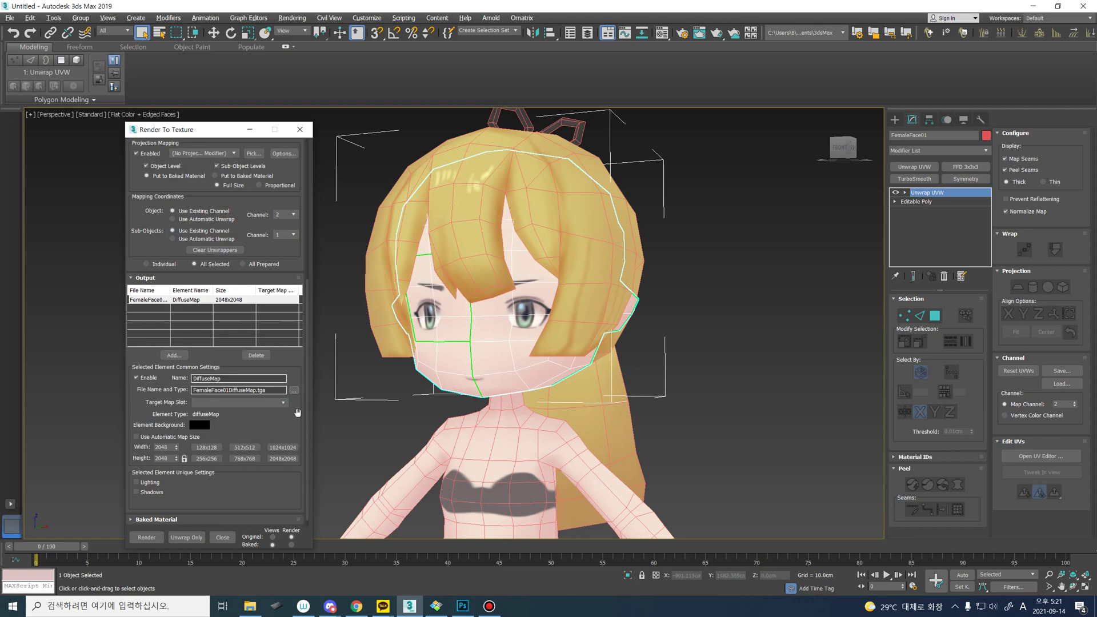
left_click(610, 404)
left_click(294, 390)
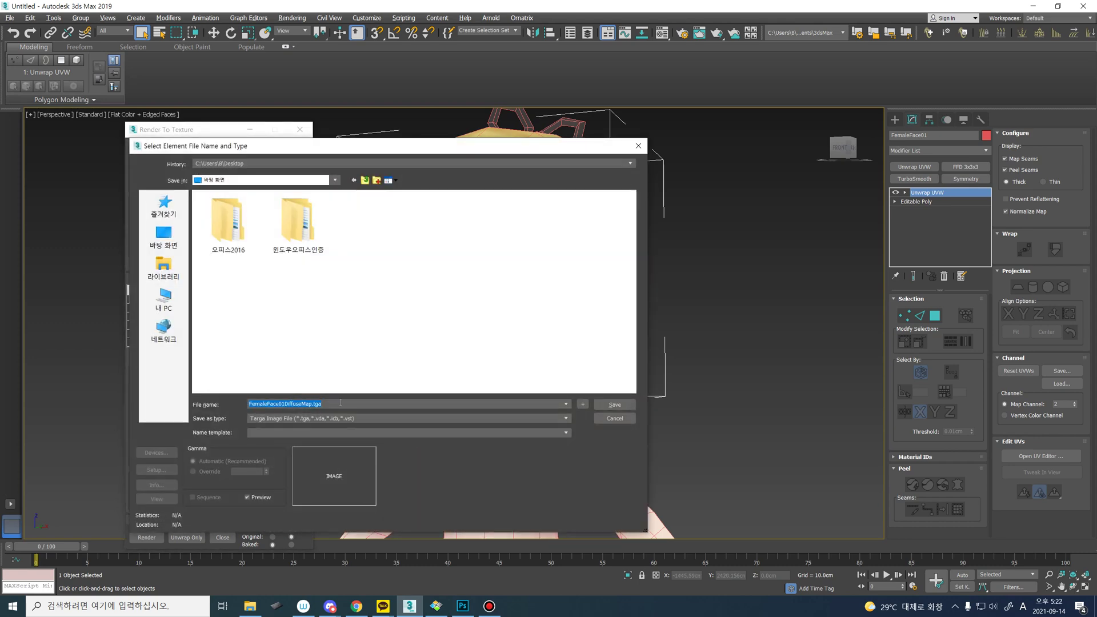
left_click(607, 404)
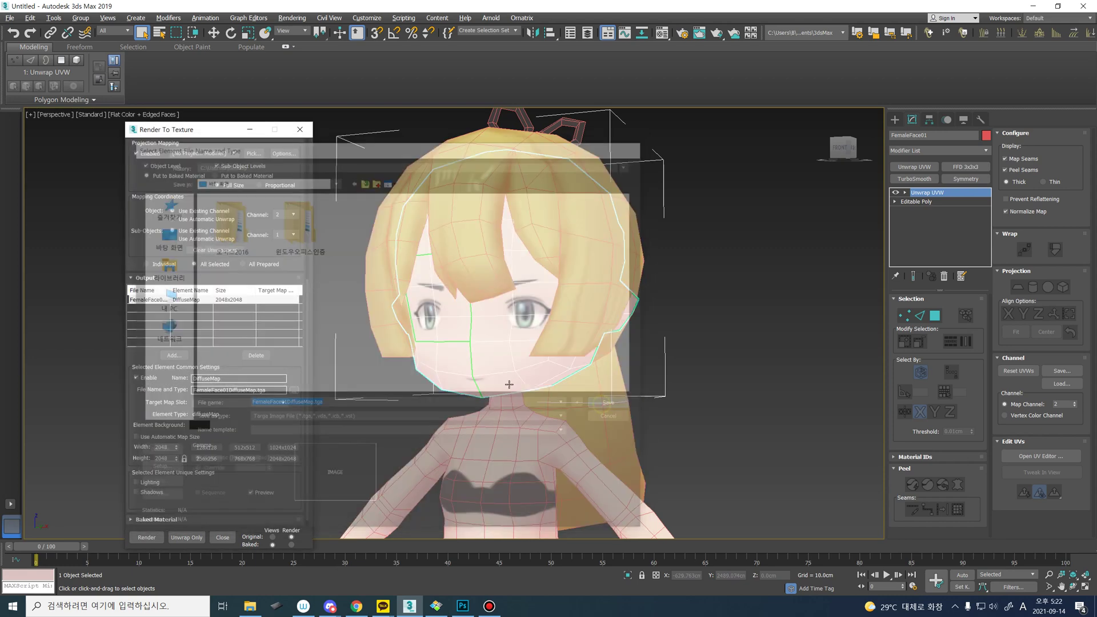
- Render the face's DiffuseMap without assigning a target map slot, then close the rendered frame window
scroll(285, 370, "down", 2)
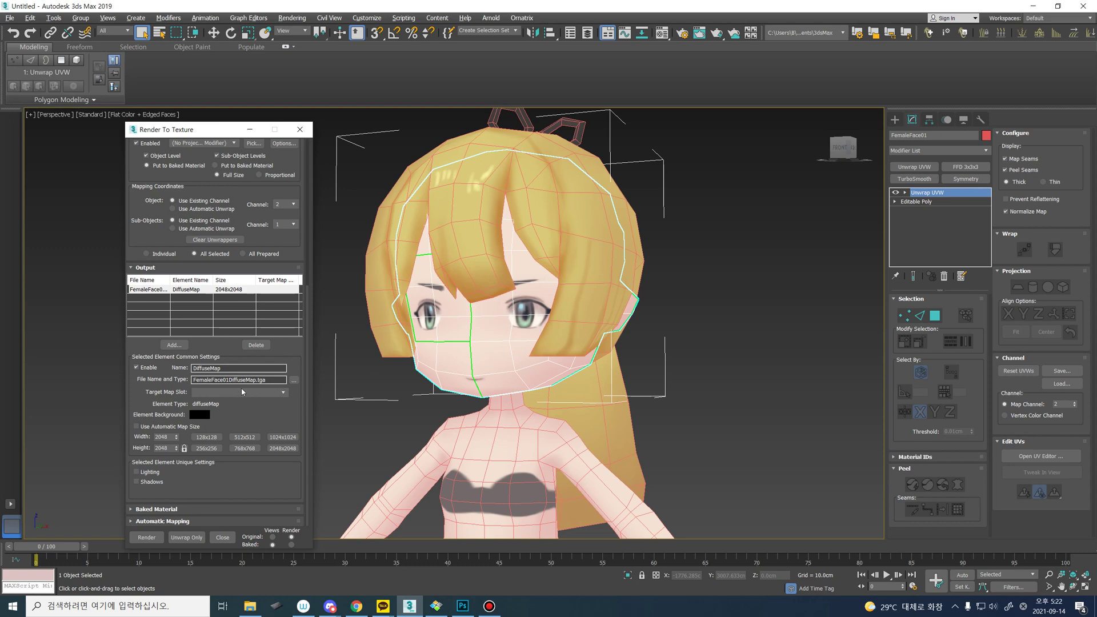
left_click(146, 537)
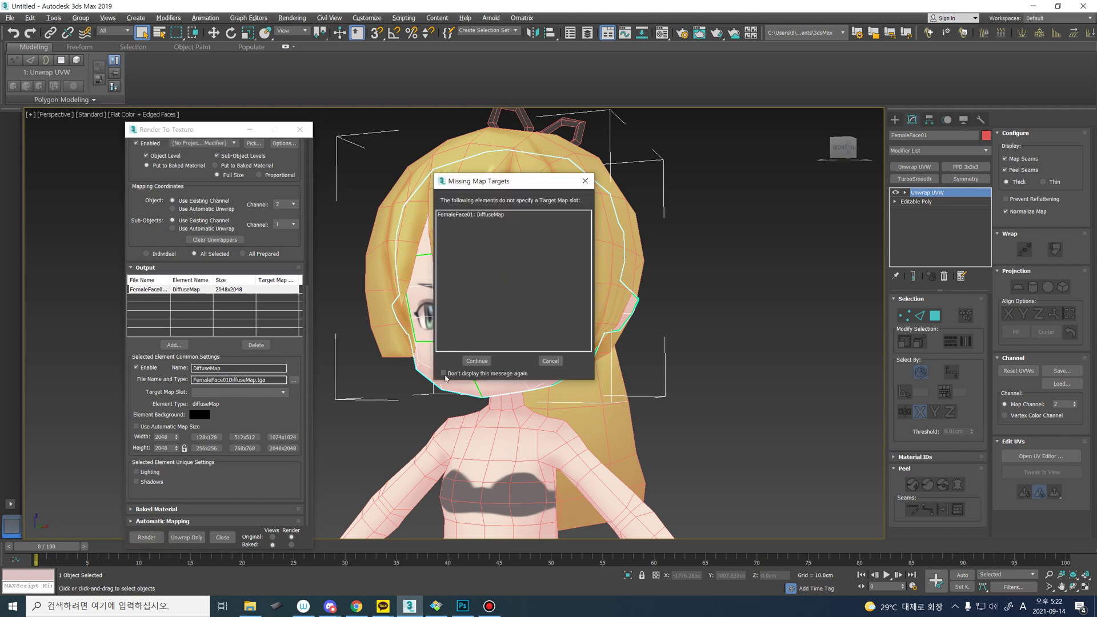
left_click(477, 360)
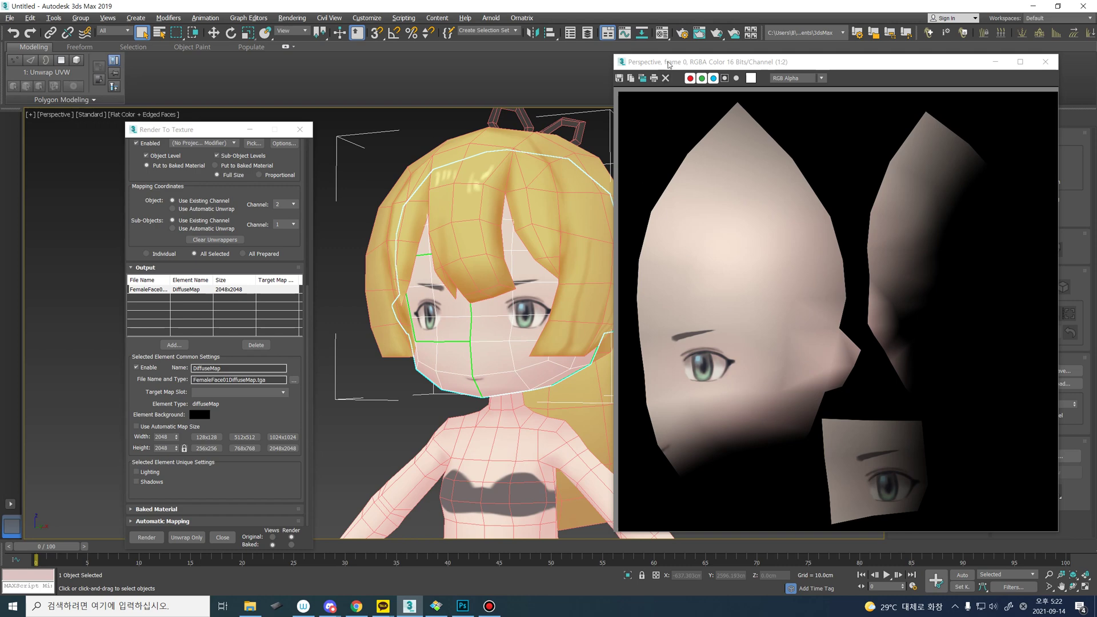
left_click(619, 78)
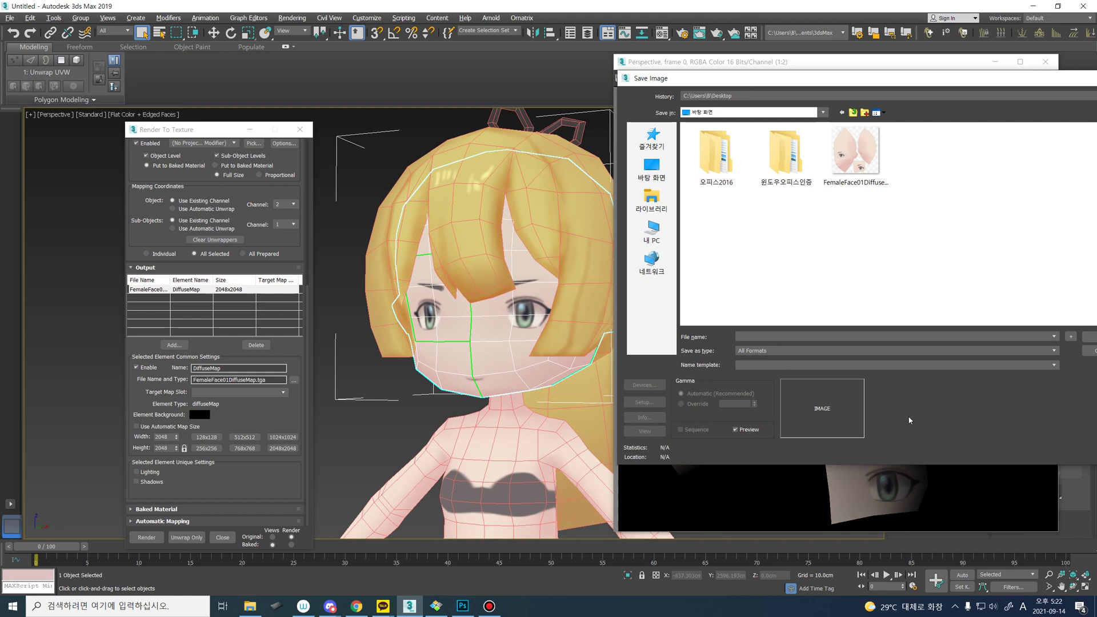
left_click(1090, 351)
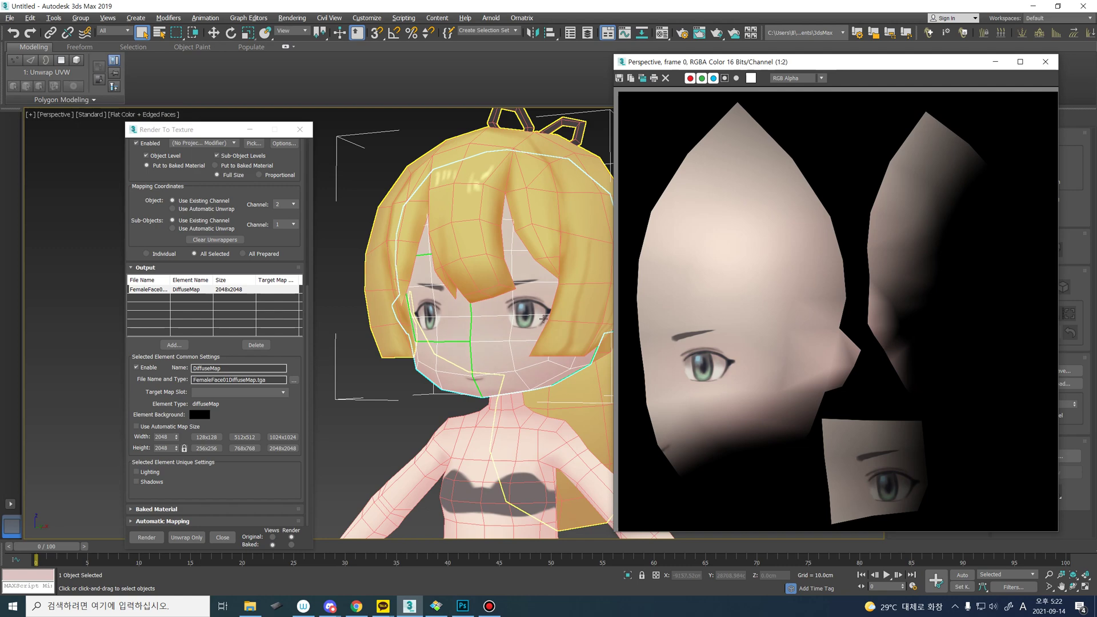
left_click(1045, 62)
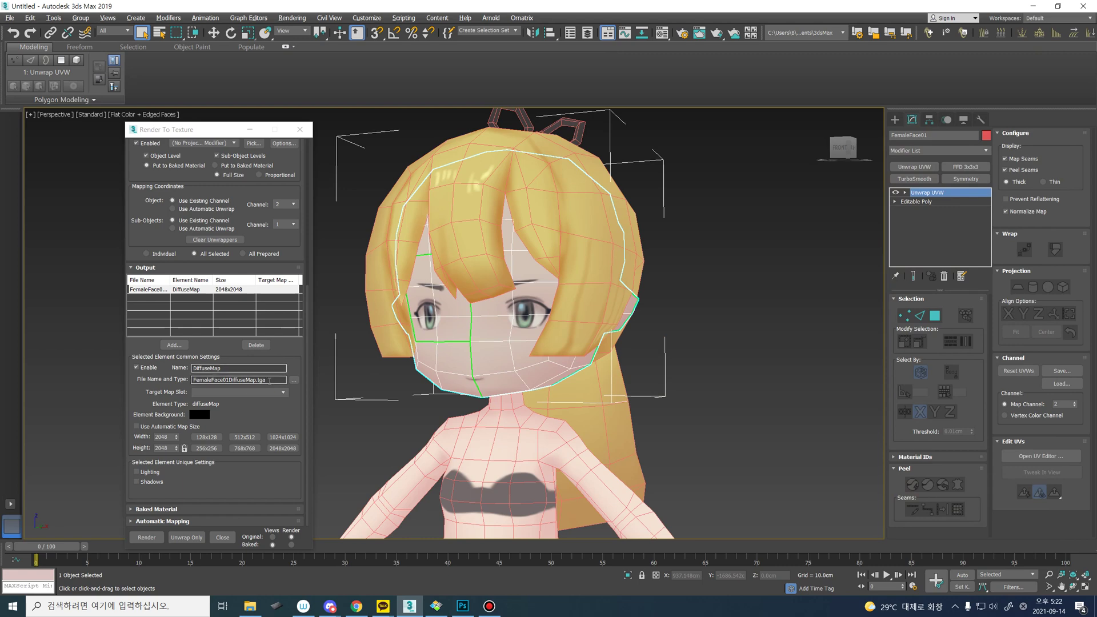
- Open the baked FemaleFace01DiffuseMap.tga from the desktop folder in the image viewer to inspect it
left_click(250, 605)
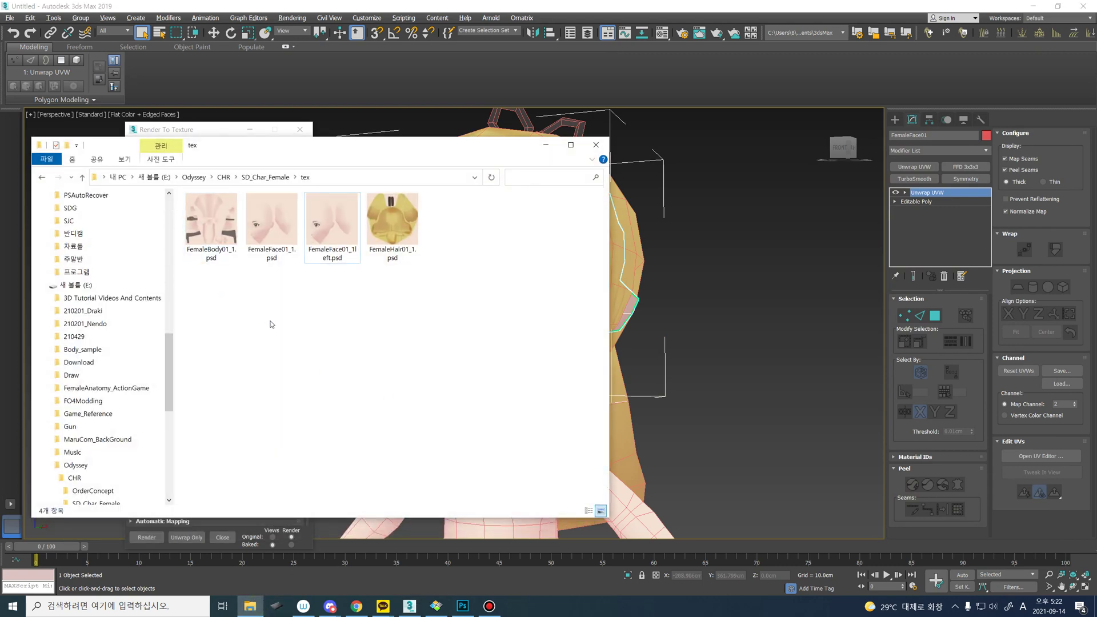
key("super+e")
left_click(108, 238)
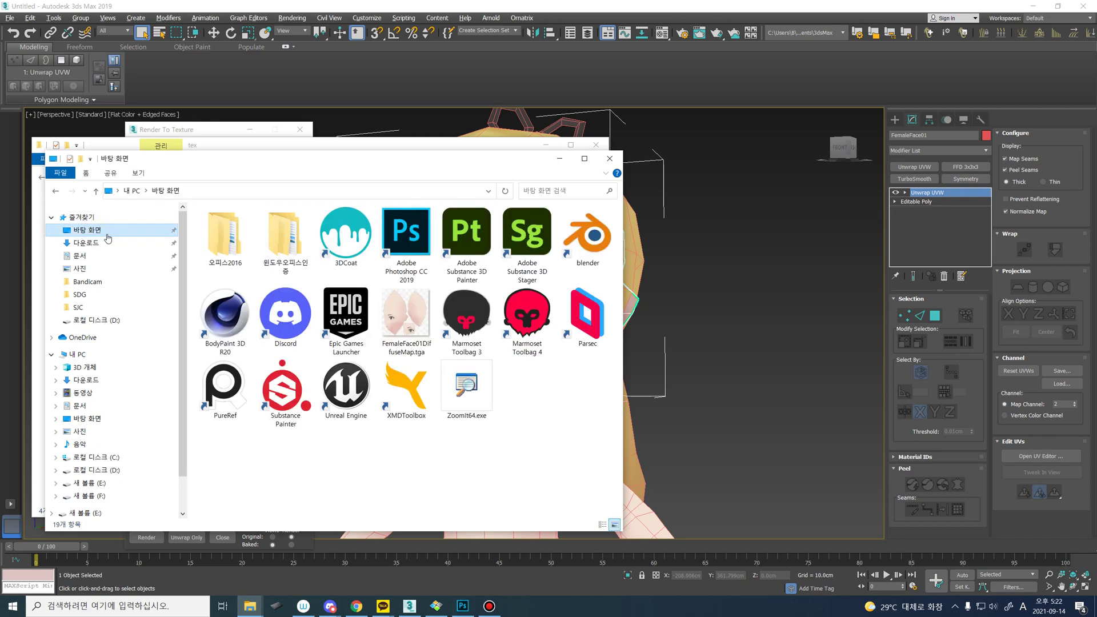
left_click(403, 331)
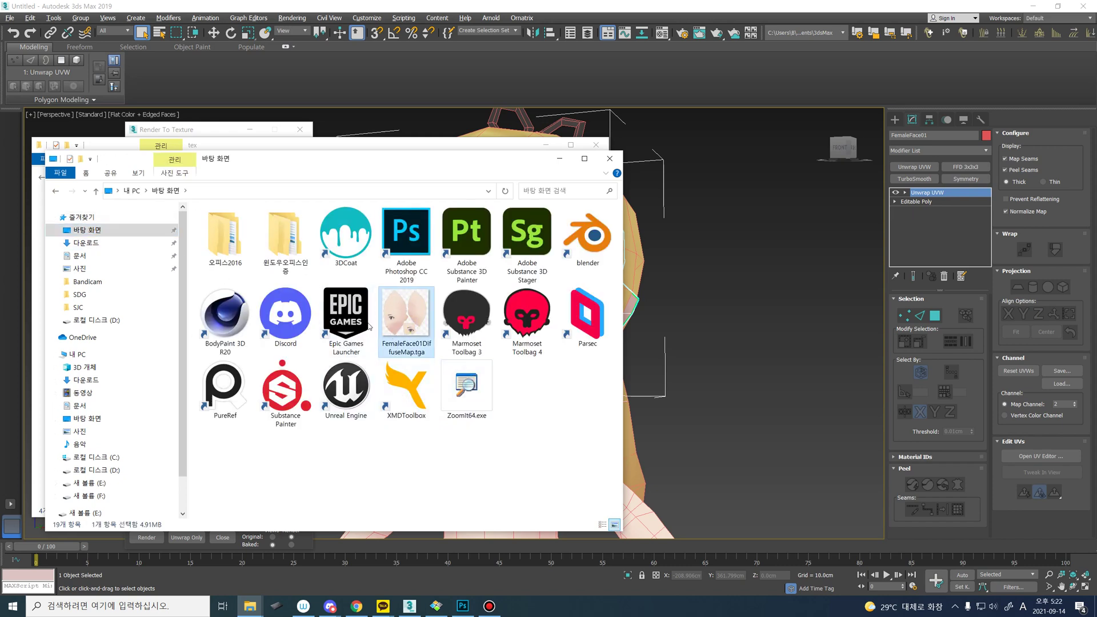
right_click(409, 324)
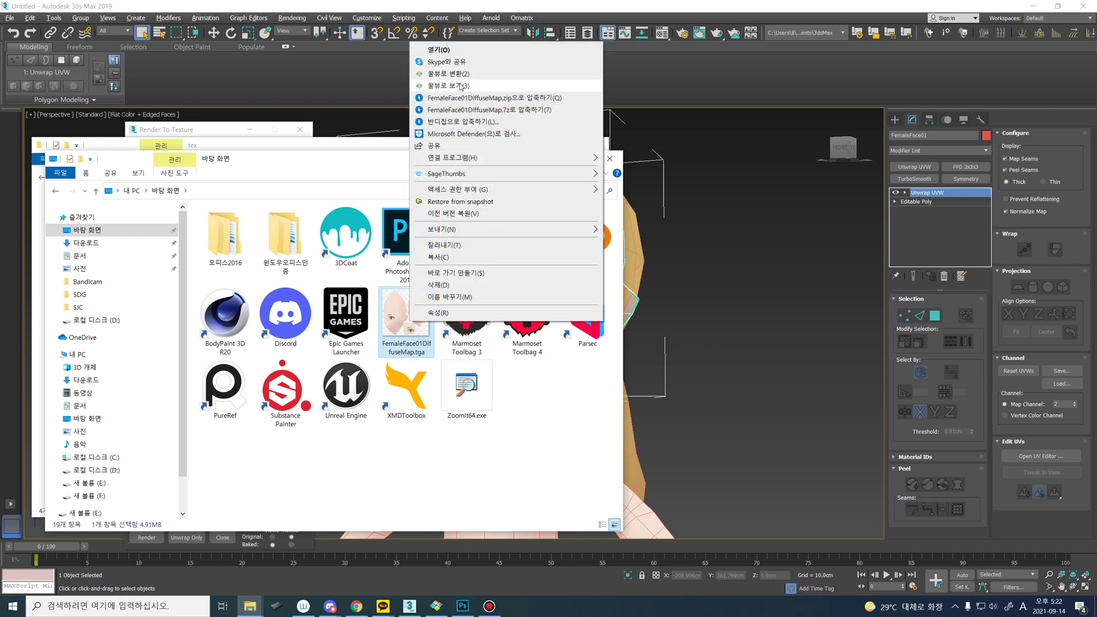
left_click(460, 86)
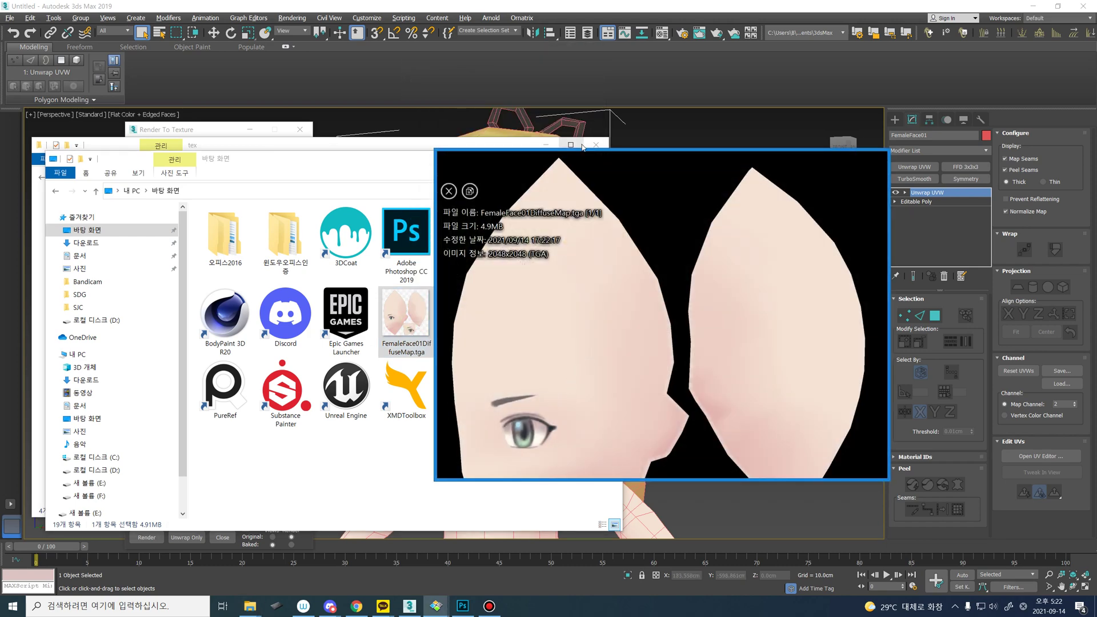
- Enlarge the image viewer window and zoom in on the baked map to inspect the island edges and the separate eye piece
left_click_drag(583, 149, 583, 41)
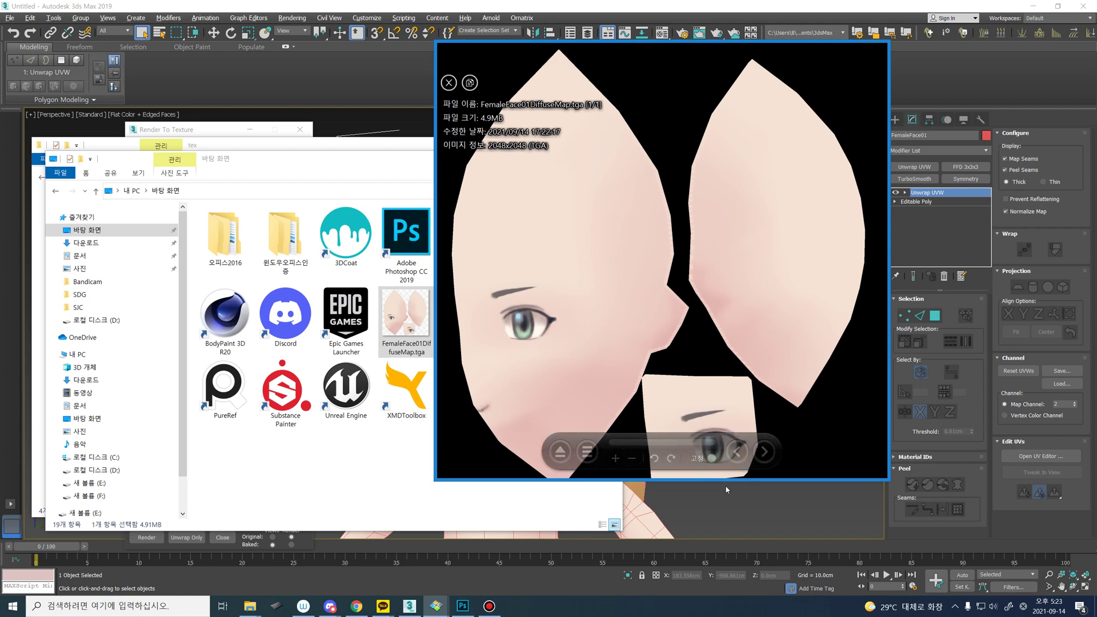
left_click_drag(726, 480, 726, 561)
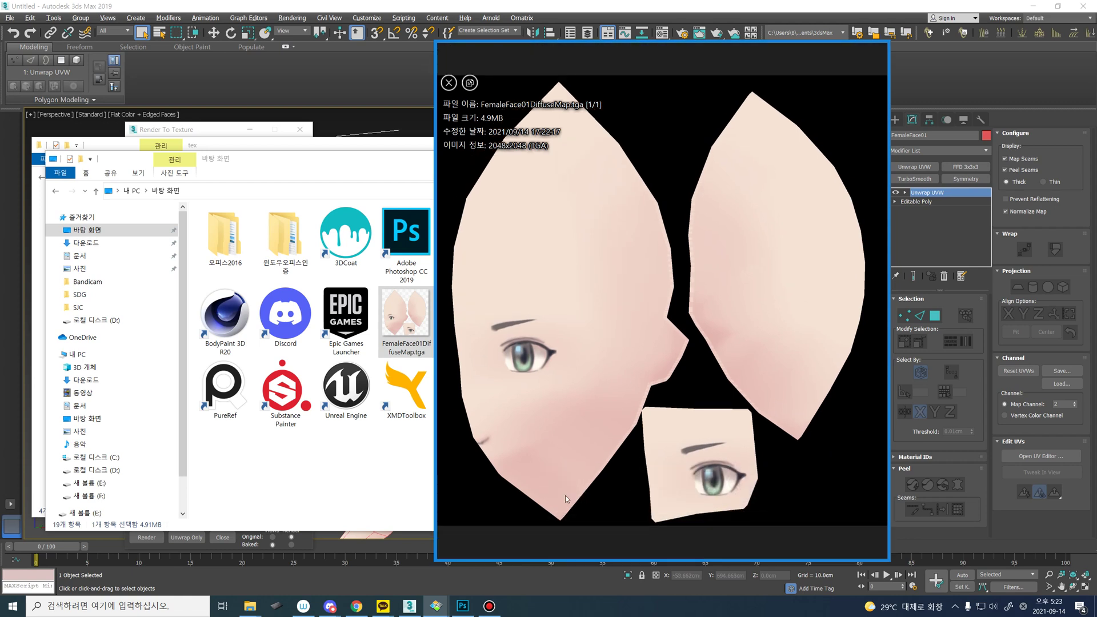
scroll(641, 429, "up", 5)
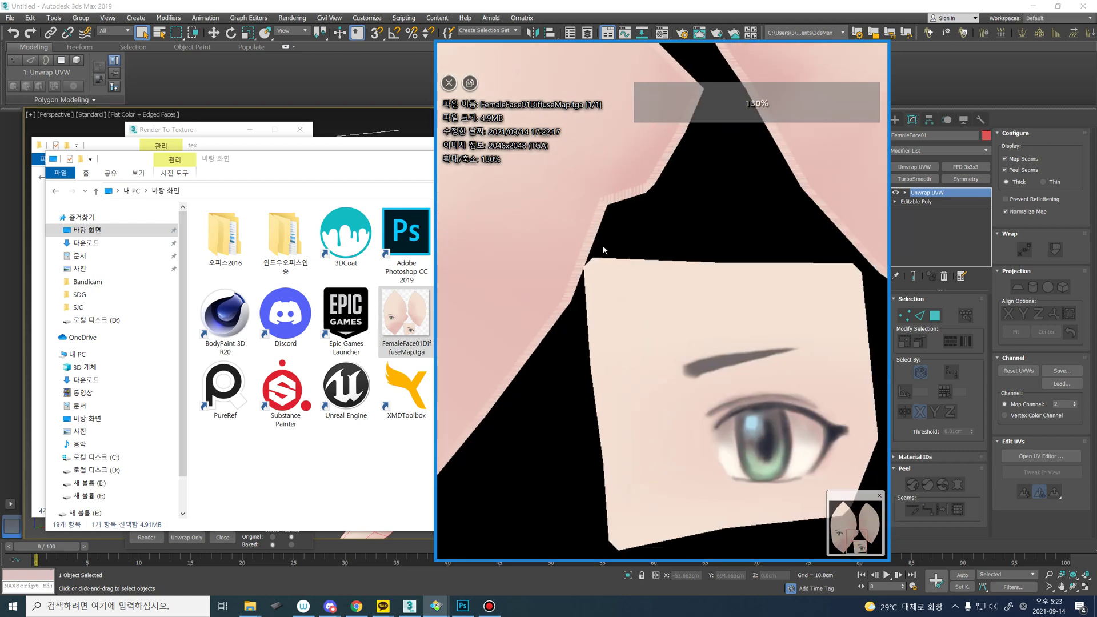
scroll(703, 310, "down", 2)
scroll(703, 311, "down", 6)
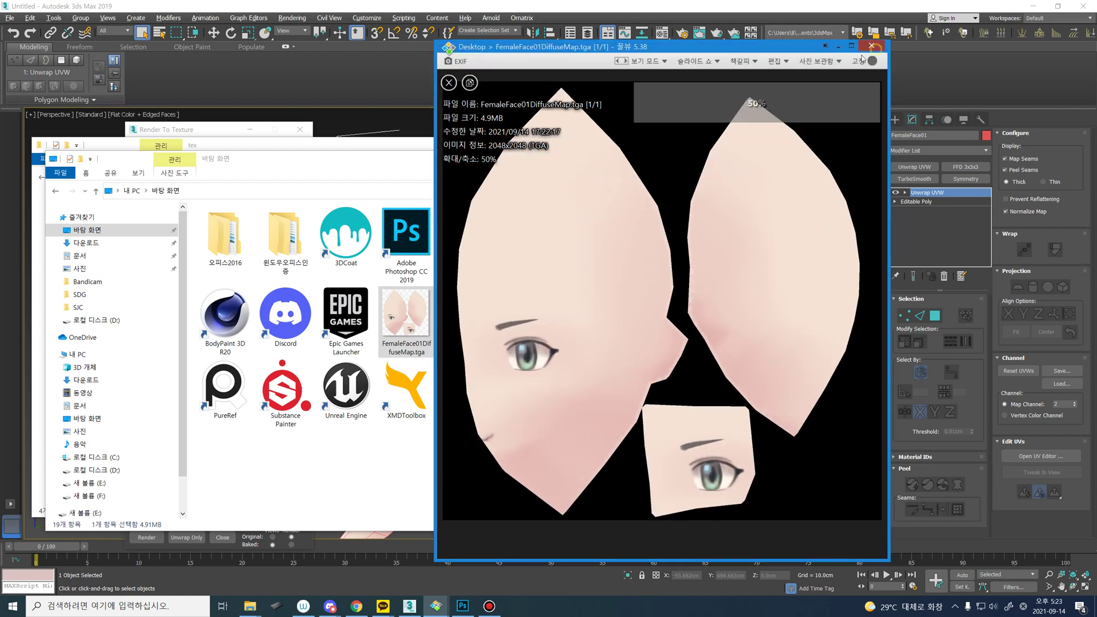
- Close the image viewer, the open folder windows and the Render To Texture dialog
left_click(870, 49)
left_click(563, 160)
left_click(547, 147)
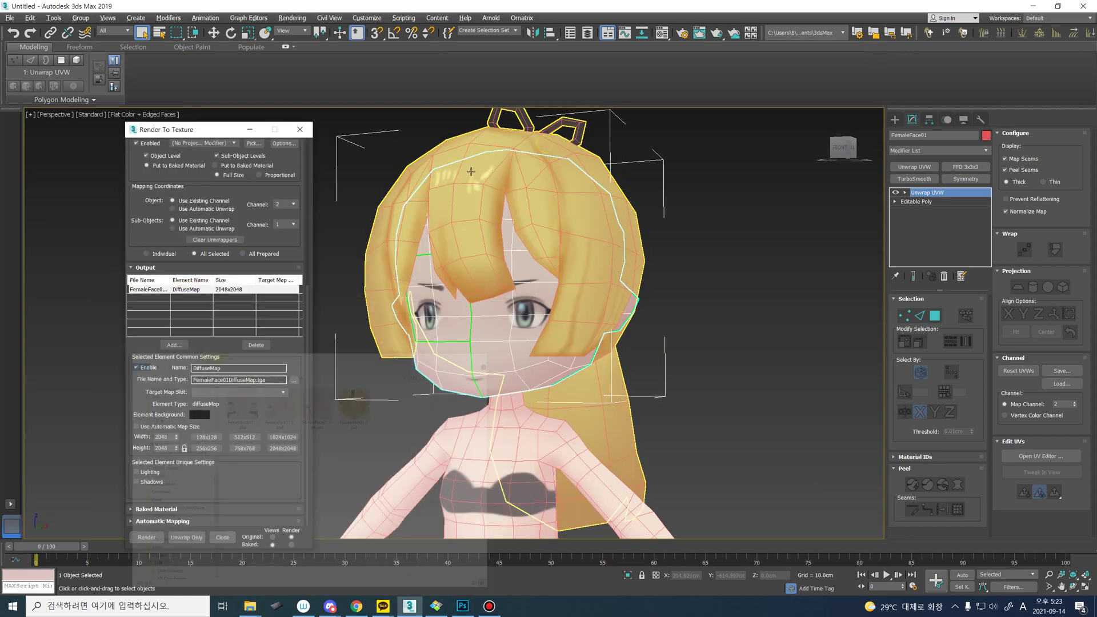
middle_click_drag(579, 321, 548, 332, "alt")
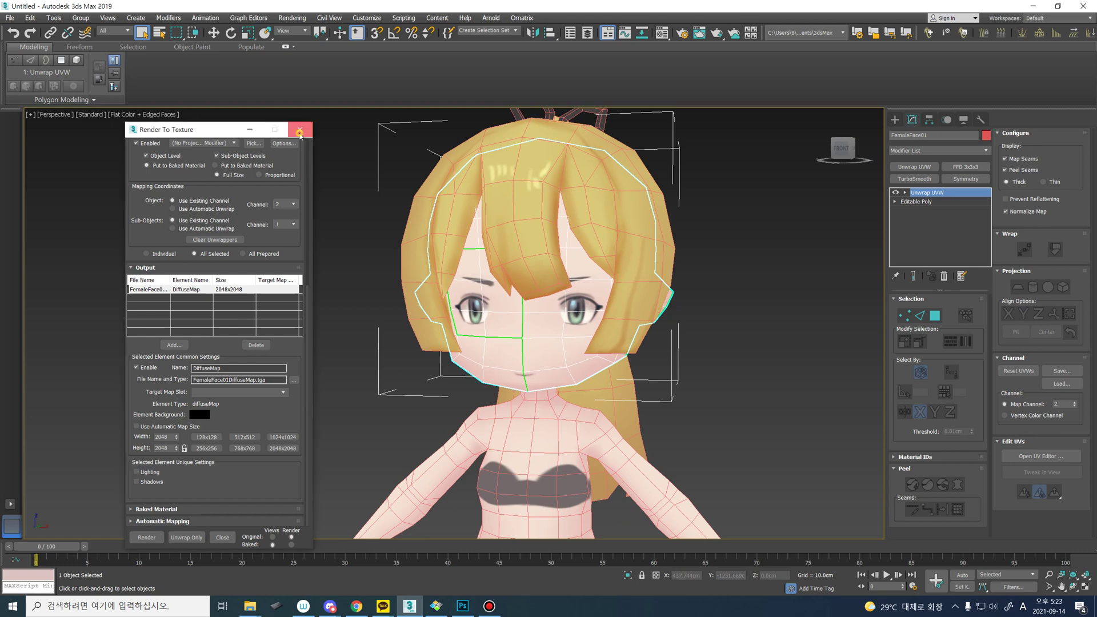
key("0")
- Convert the face to an Editable Poly, collapsing its Unwrap UVW modifier
right_click(515, 331)
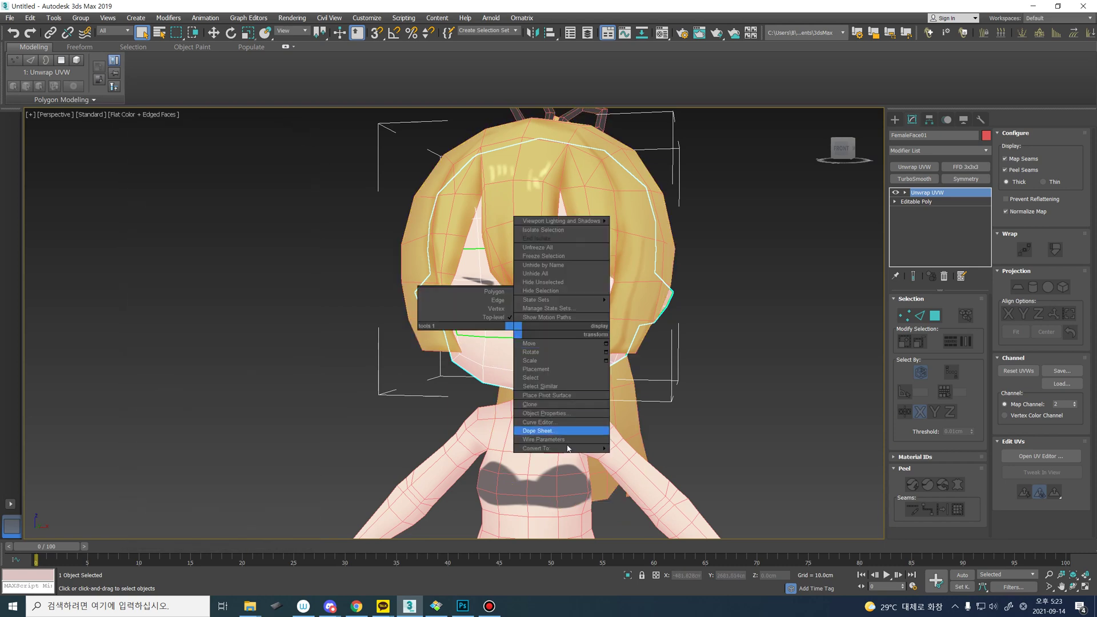
mouse_move(569, 449)
left_click(645, 459)
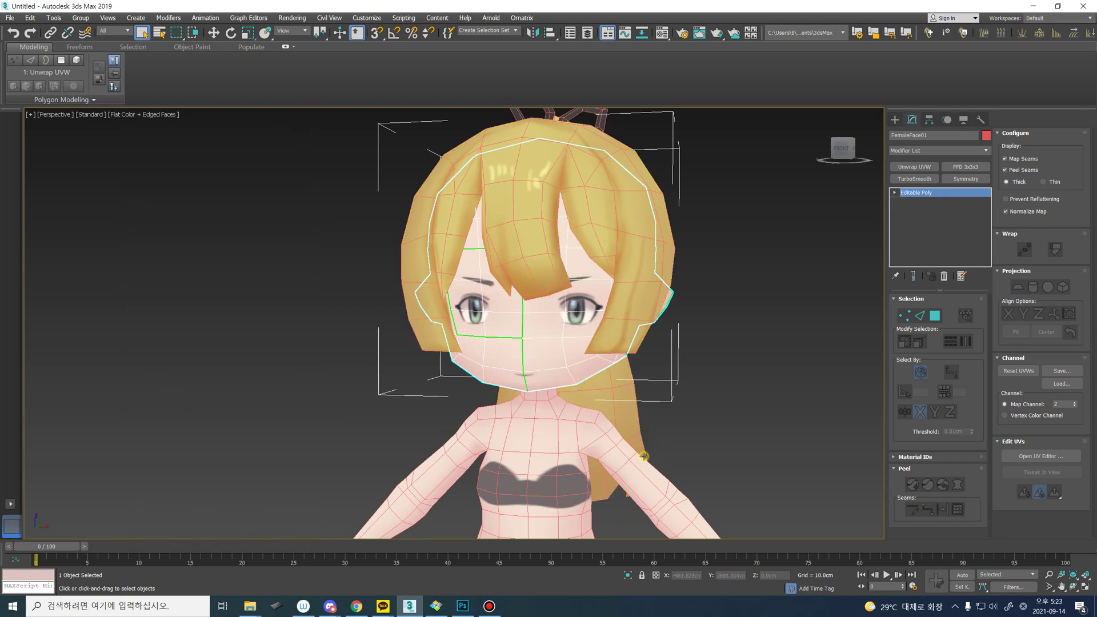
mouse_move(531, 376)
middle_mouse_down("alt")
mouse_move(568, 387)
mouse_move(514, 348)
mouse_move(531, 389)
middle_mouse_up("alt")
middle_click_drag(531, 389, 487, 369)
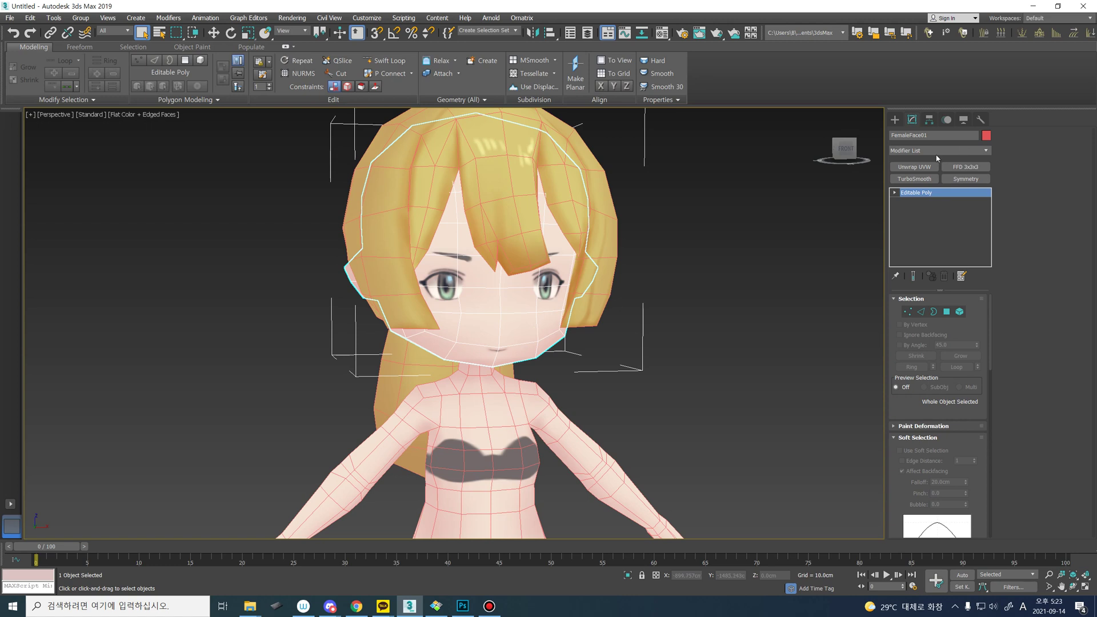
- Apply a fresh Unwrap UVW modifier to the face and open its map channel 1 layout in the UV editor
left_click(900, 170)
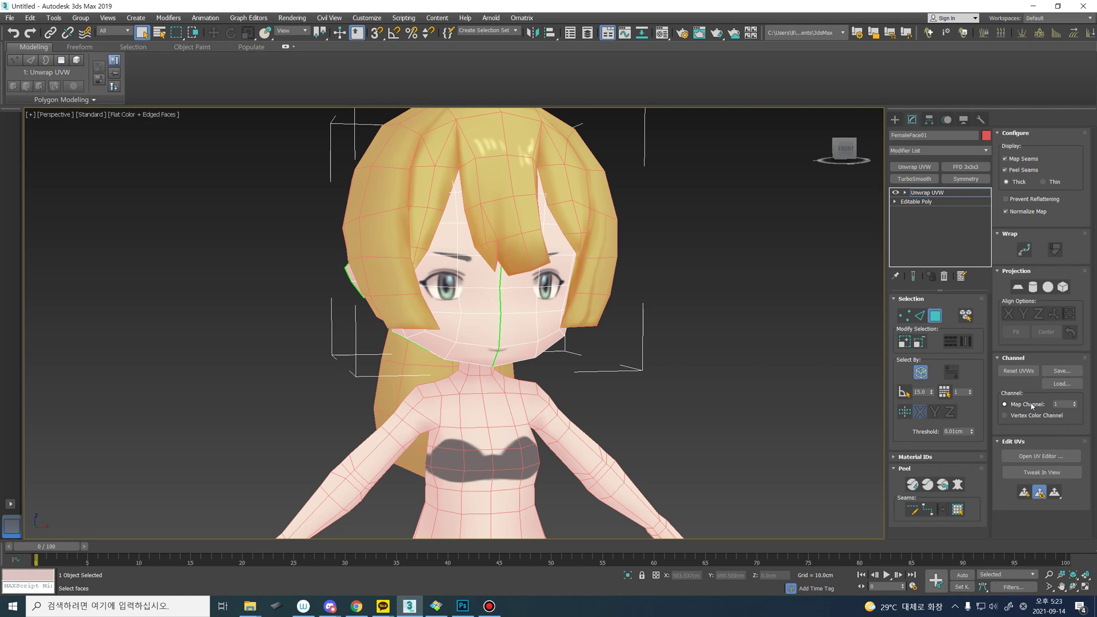
middle_click_drag(522, 341, 503, 359, "alt")
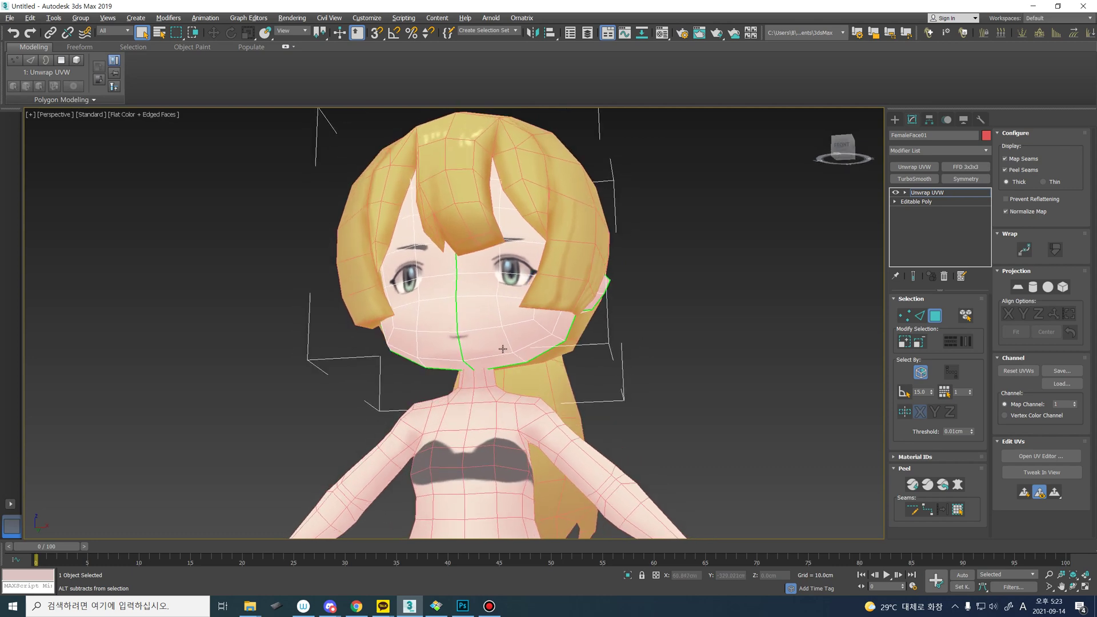
left_click(1041, 456)
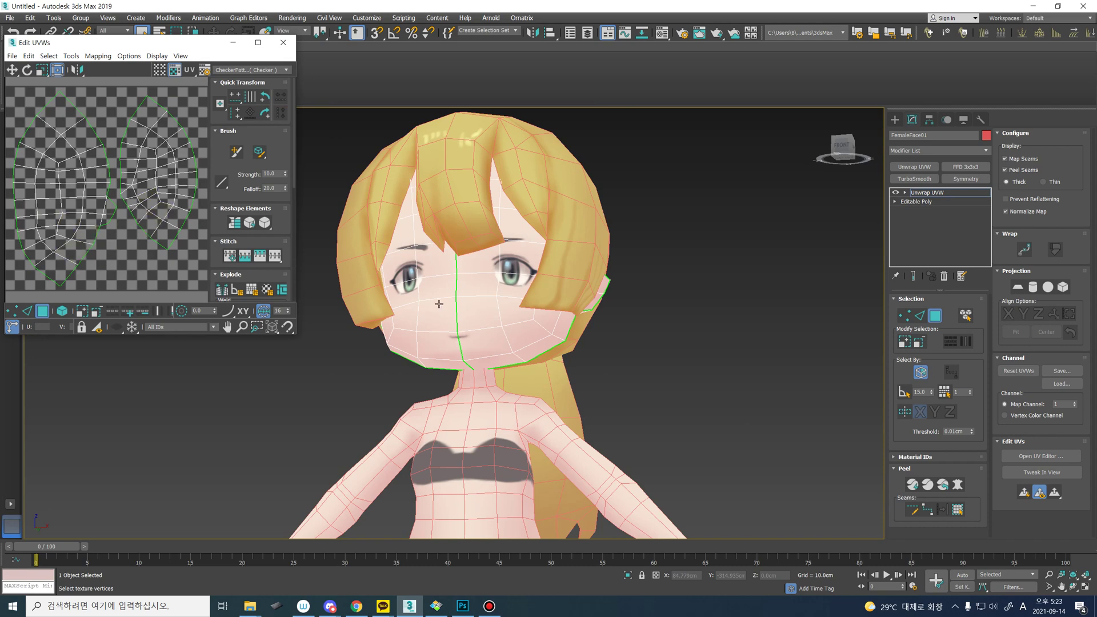
mouse_move(480, 304)
middle_mouse_down()
mouse_move(514, 297)
mouse_move(499, 312)
middle_mouse_up()
- Undo the fresh Unwrap UVW modifier and the conversion of the face to Editable Poly
key("ctrl+z")
key("ctrl+z")
key("ctrl+z")
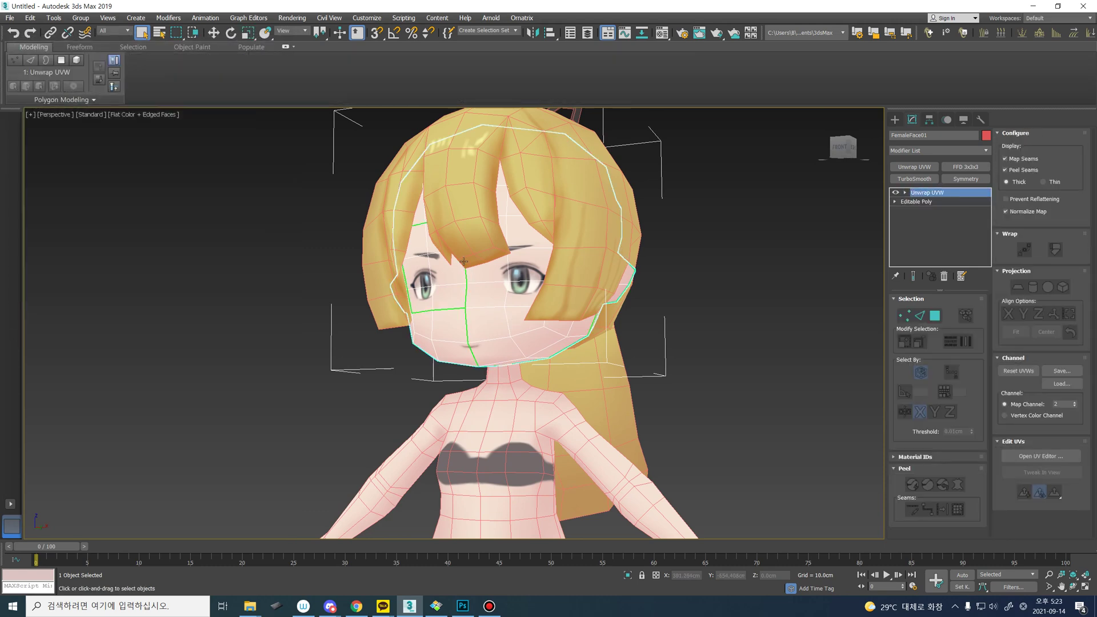
- Set the Unwrap UVW map channel to 1, moving the current UVs into it, and convert the face to Editable Poly
middle_click_drag(481, 316, 496, 324, "alt")
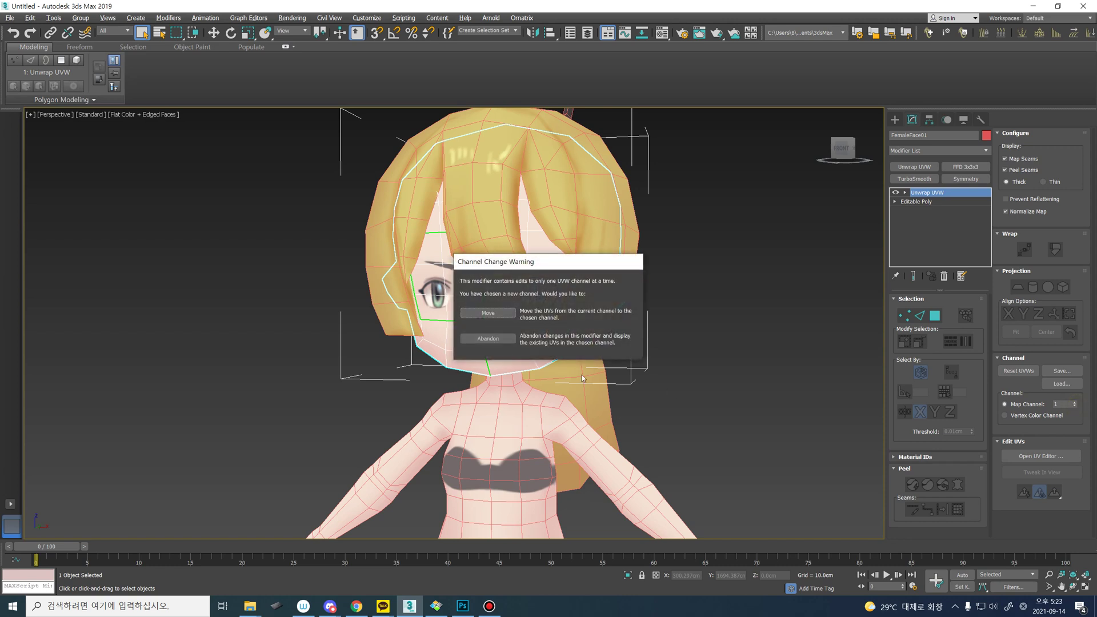
left_click_drag(557, 266, 774, 249)
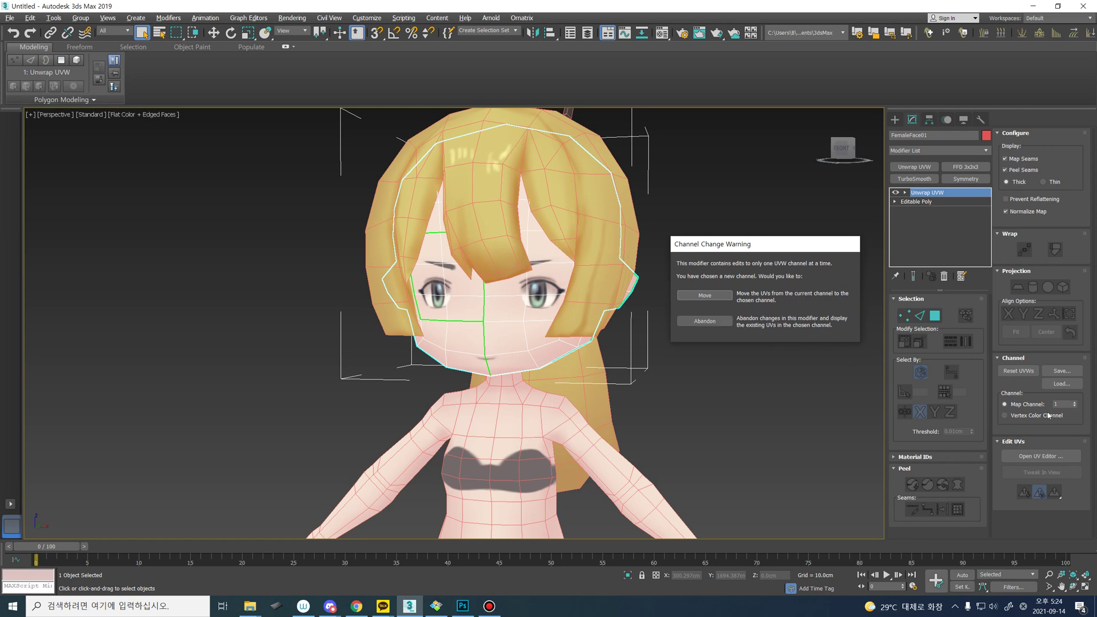
left_click(713, 299)
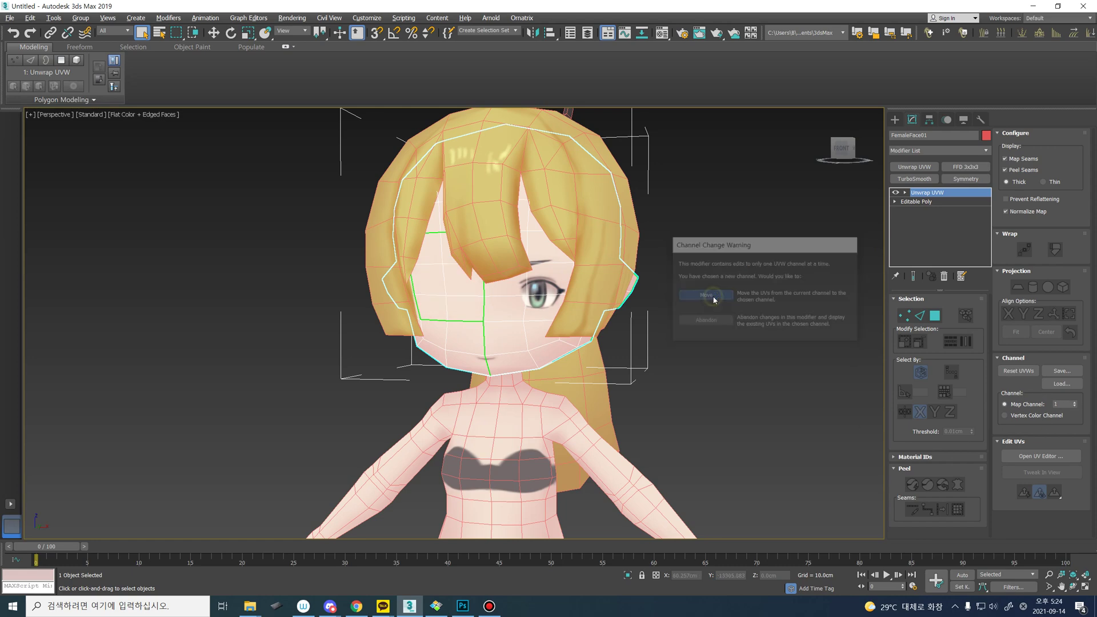
middle_click_drag(527, 312, 548, 321, "alt")
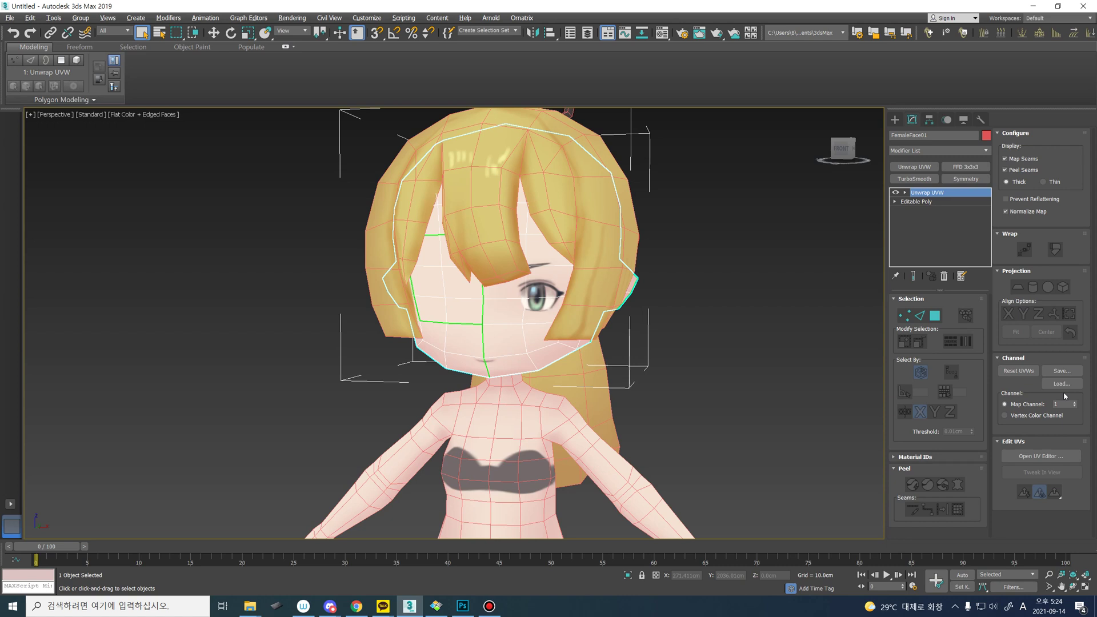
right_click(503, 316)
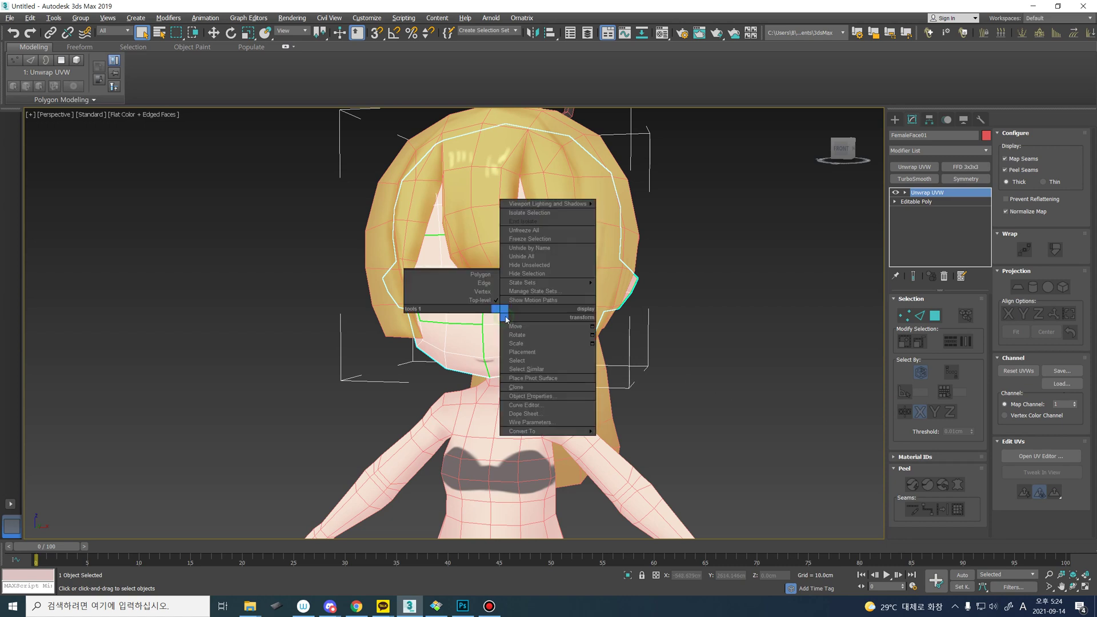
left_click(581, 437)
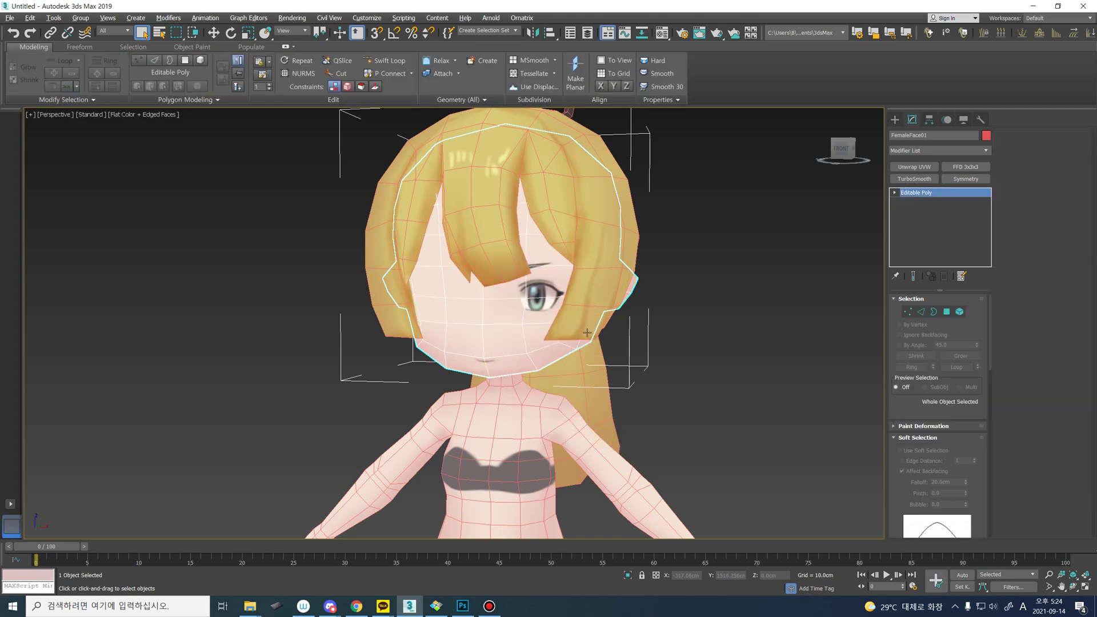
- Check the face's channel 1 layout in the UV editor with a new Unwrap UVW modifier, then collapse it to Editable Poly
left_click(914, 167)
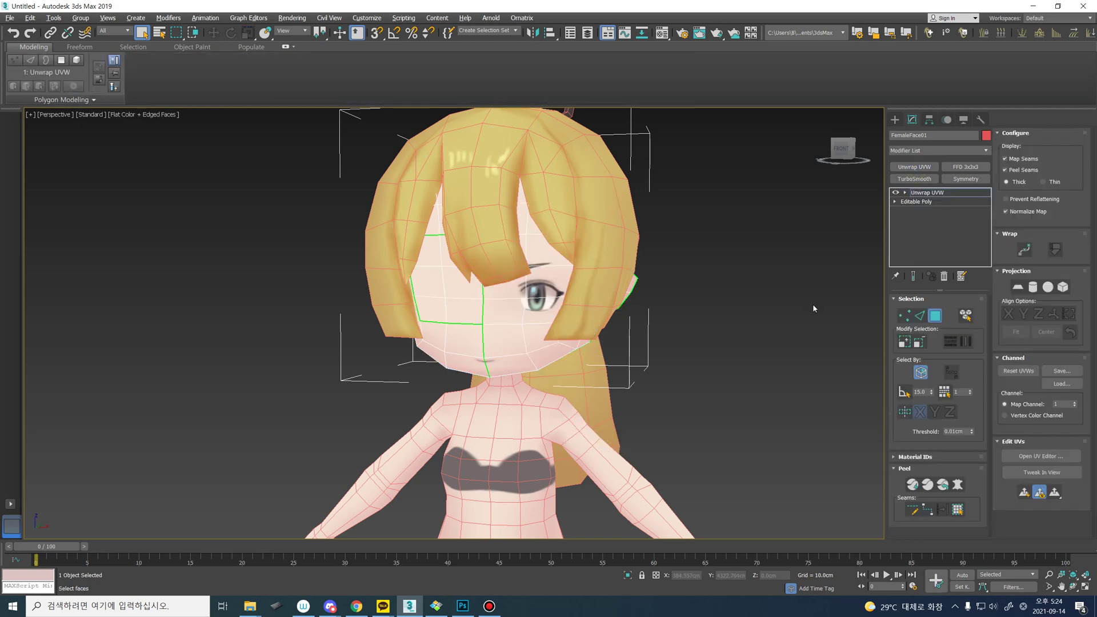
left_click(1040, 456)
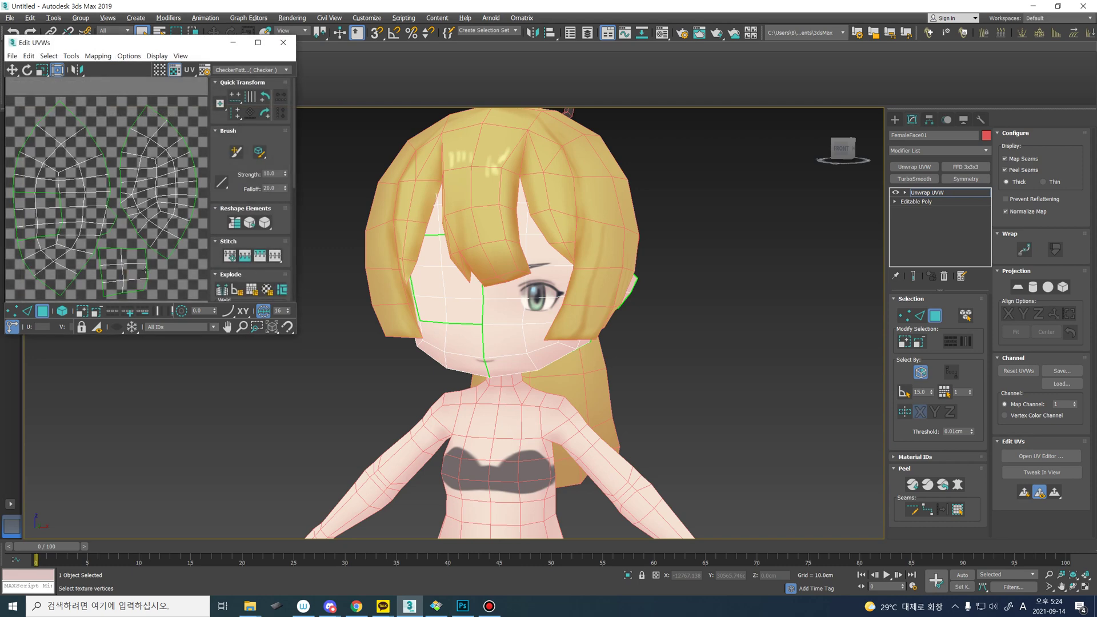
right_click(479, 289)
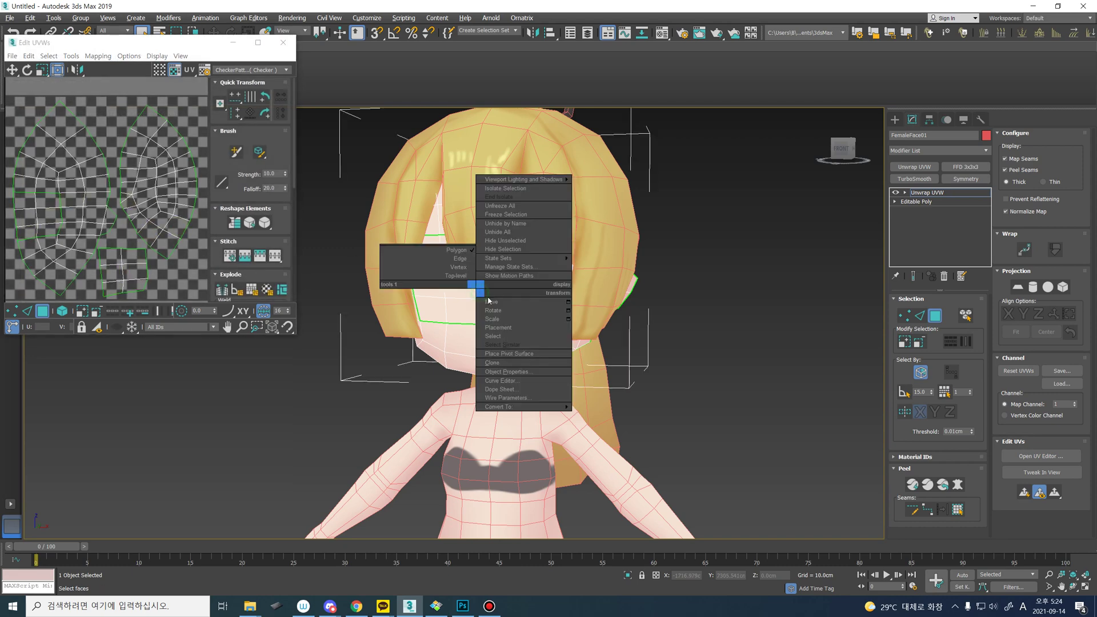
mouse_move(529, 410)
left_click(610, 415)
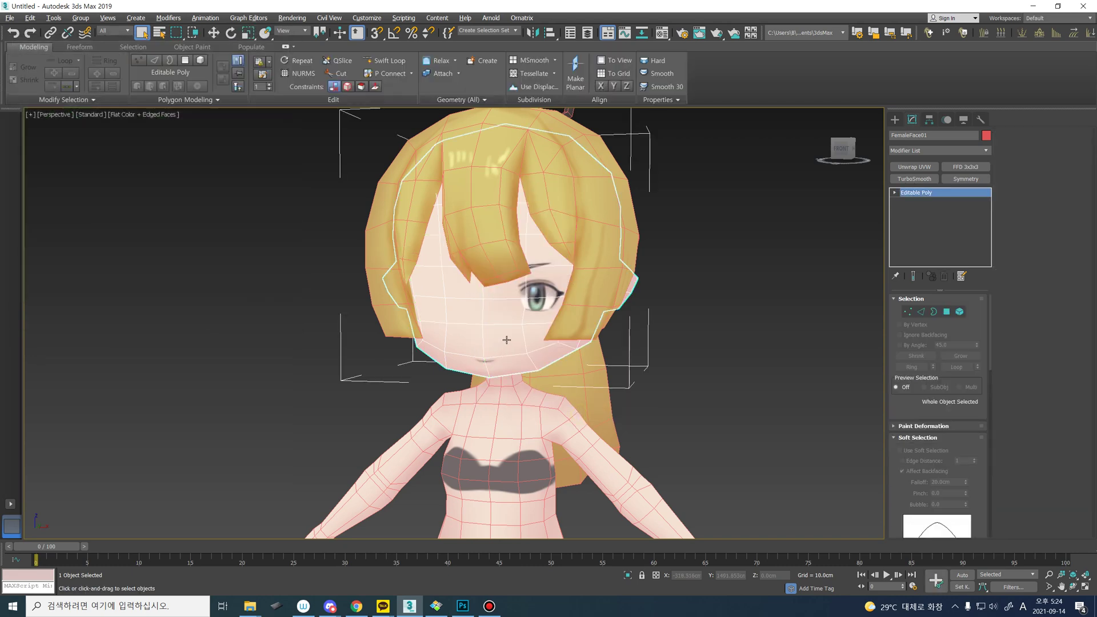
middle_click_drag(522, 321, 509, 338, "alt")
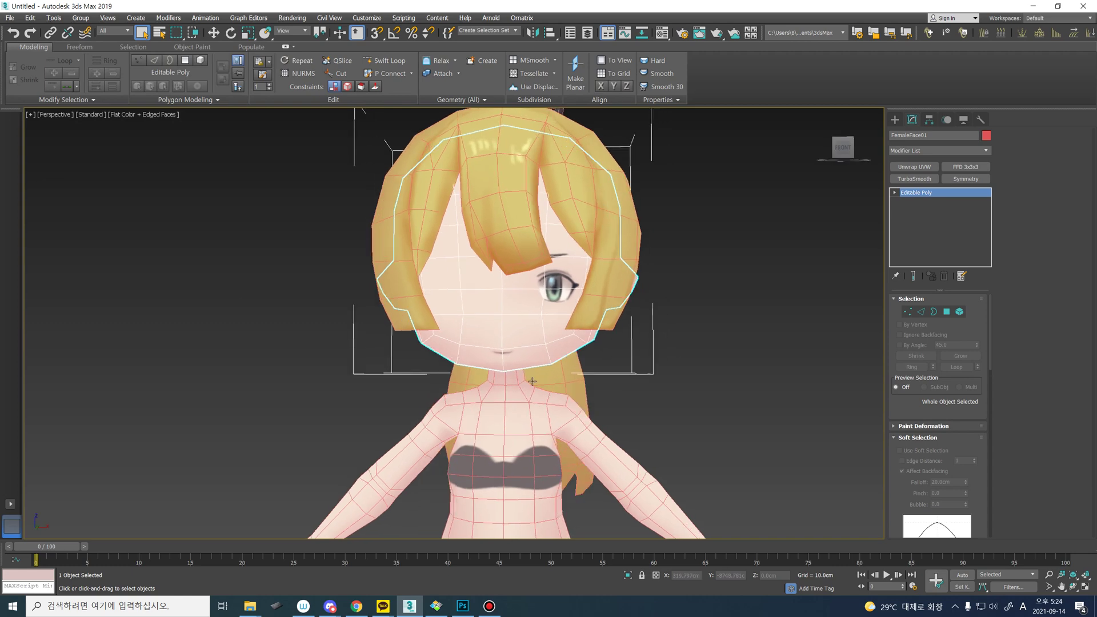
- Apply FemaleFace01DiffuseMap.tga from the desktop folder to the face model
mouse_move(250, 606)
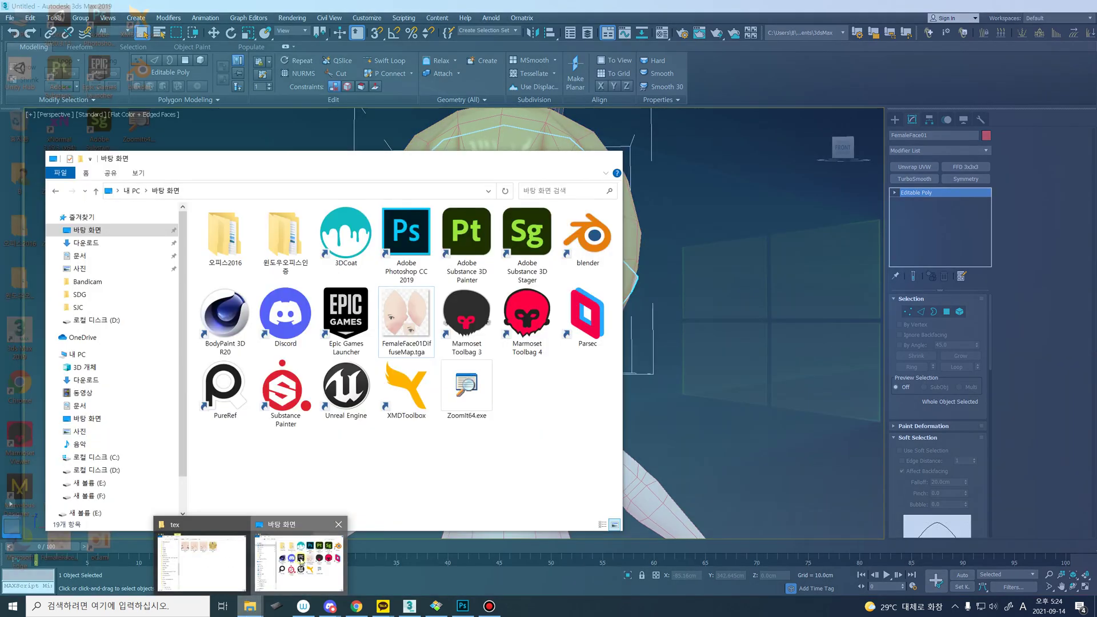
left_click(301, 562)
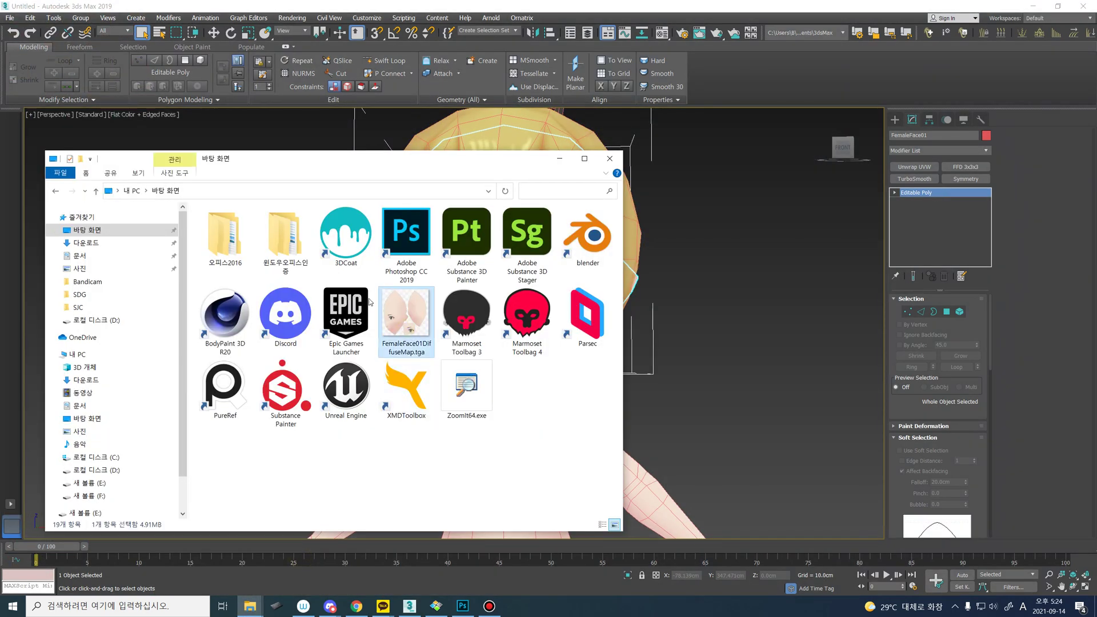
left_click_drag(460, 160, 159, 137)
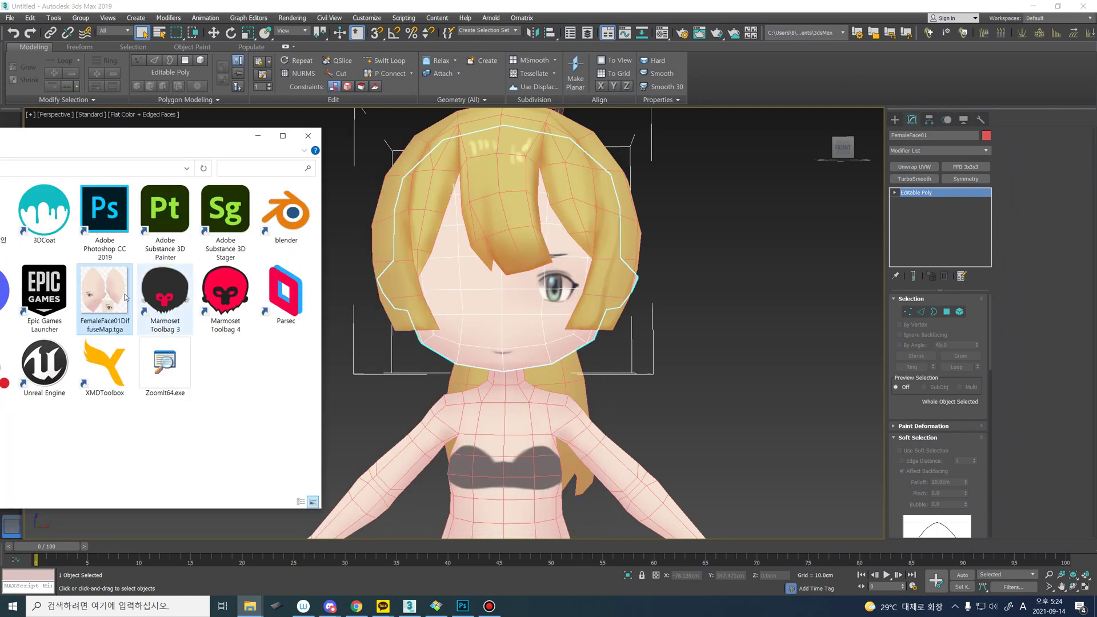
left_click_drag(105, 294, 501, 306)
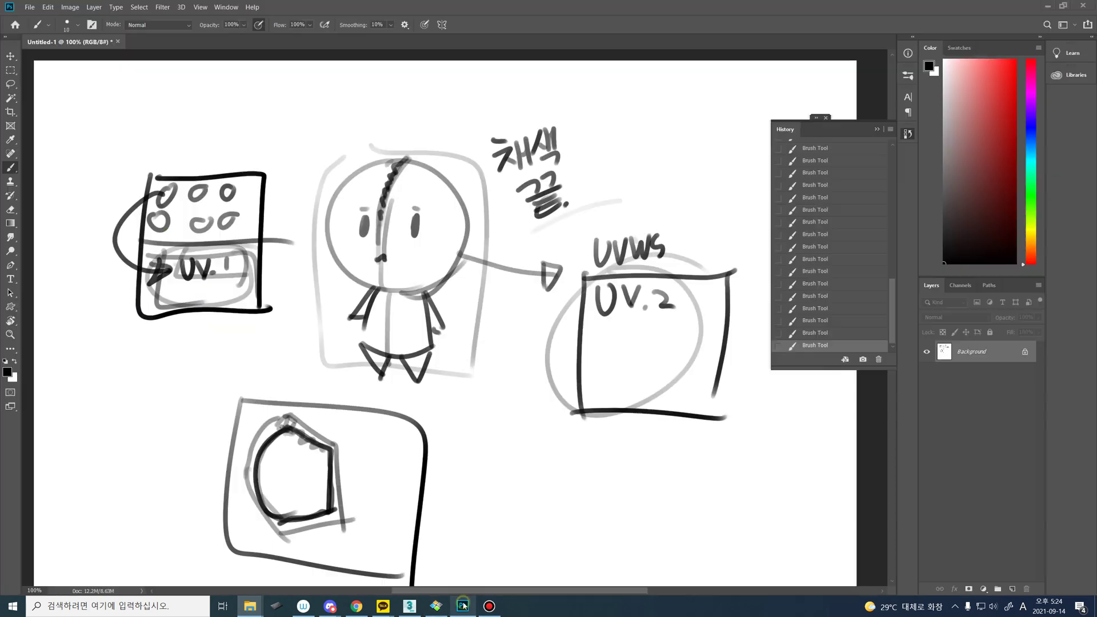
- Switch to Photoshop, float the Untitled-1 document and open FemaleFace01DiffuseMap.tga from the desktop folder as a separate document
left_click(463, 606)
left_click_drag(97, 41, 124, 90)
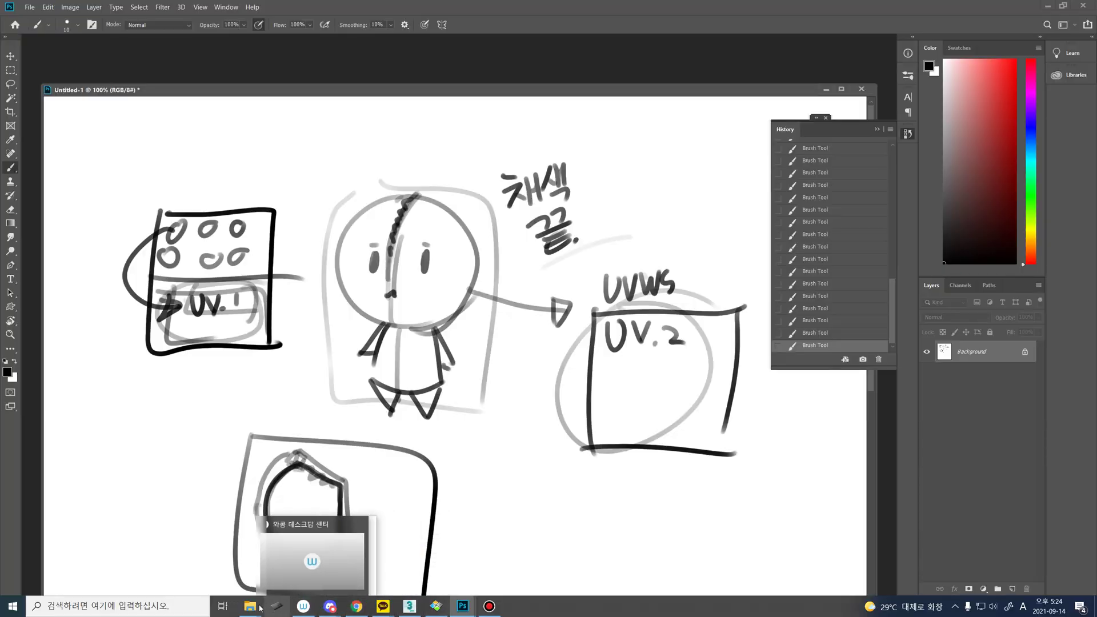
left_click(298, 557)
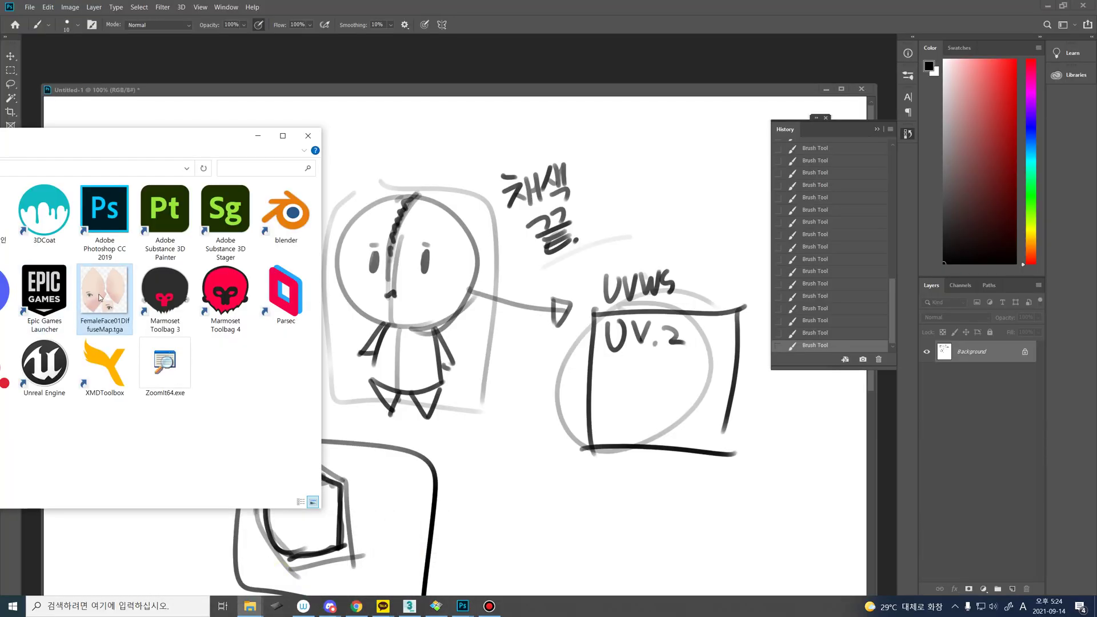
left_click_drag(102, 297, 383, 63)
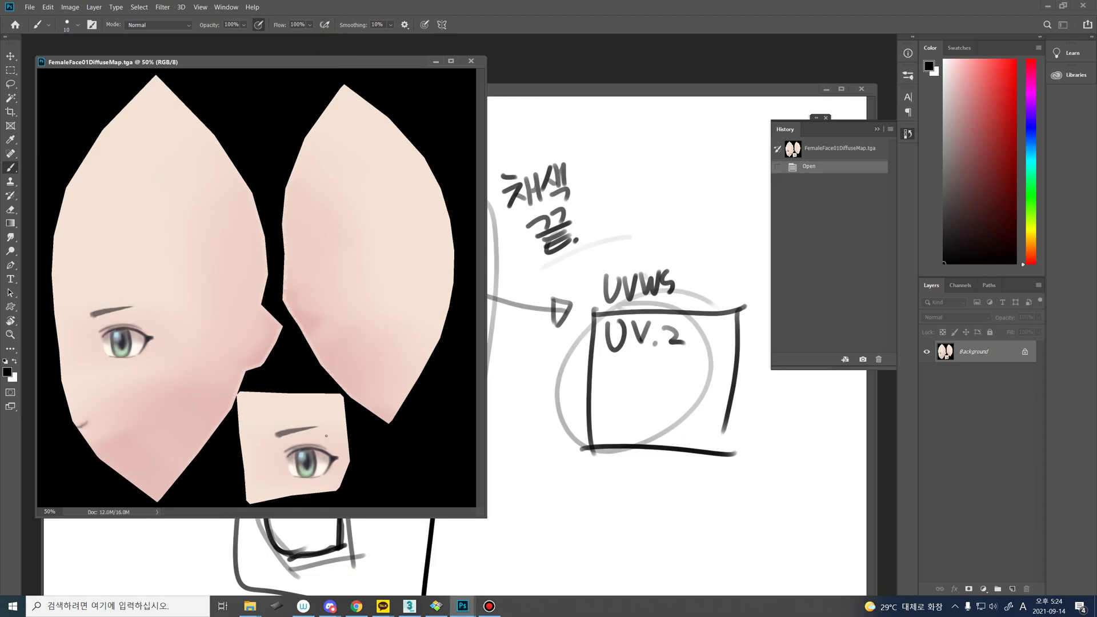
- Add a new layer in Multiply mode above the face texture and set up a light red brush of size 45
left_click(329, 468)
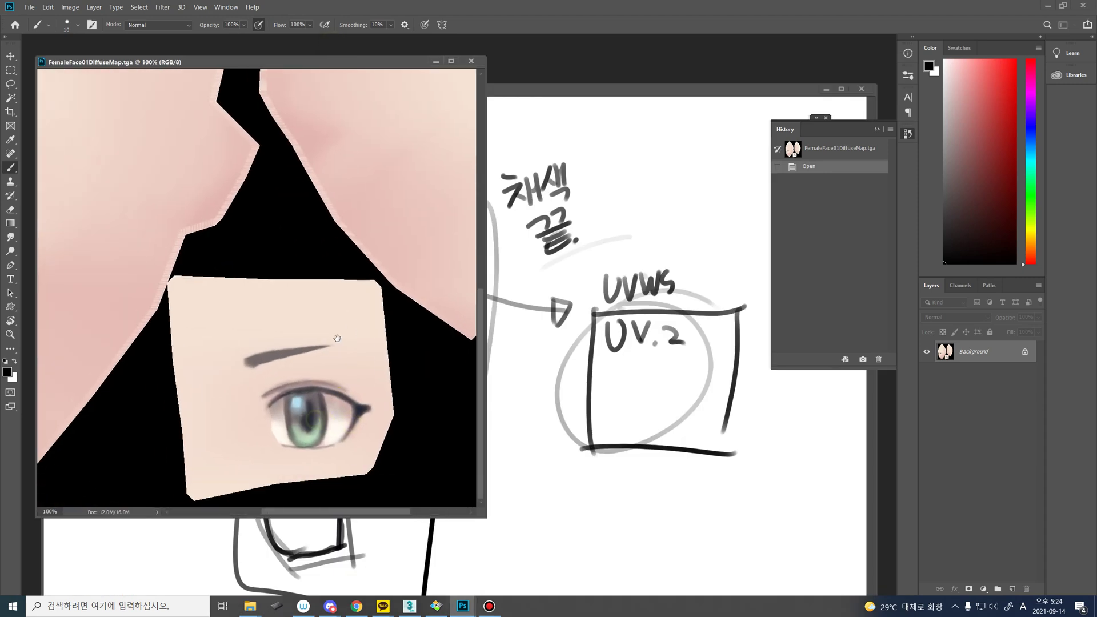
left_click(1012, 589)
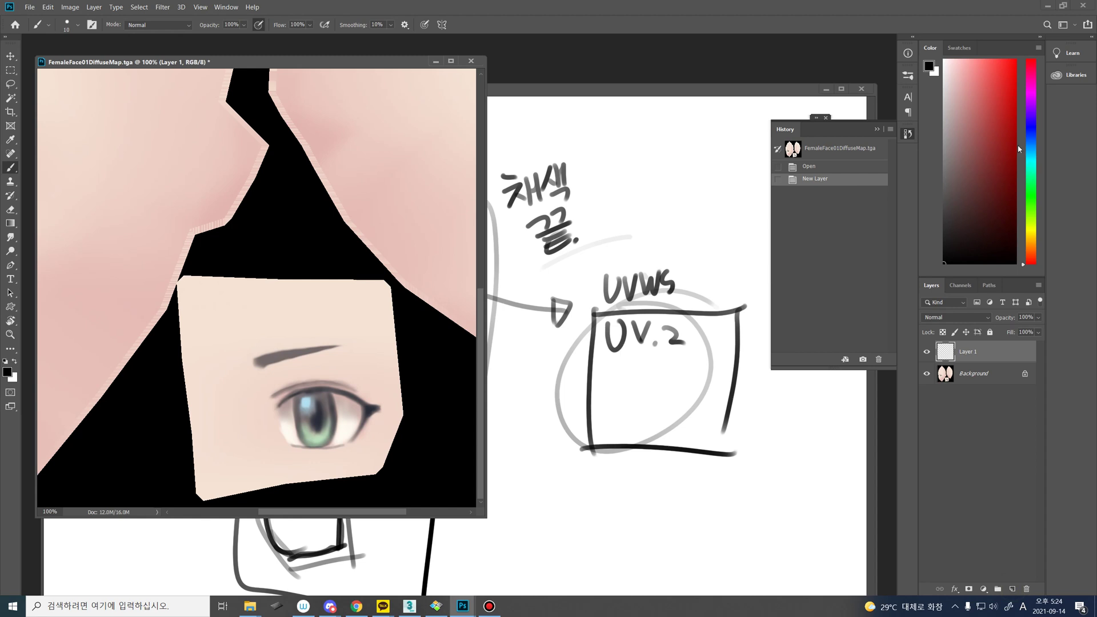
left_click_drag(1007, 105, 995, 44)
right_click_drag(307, 417, 321, 416, "alt")
left_click(970, 319)
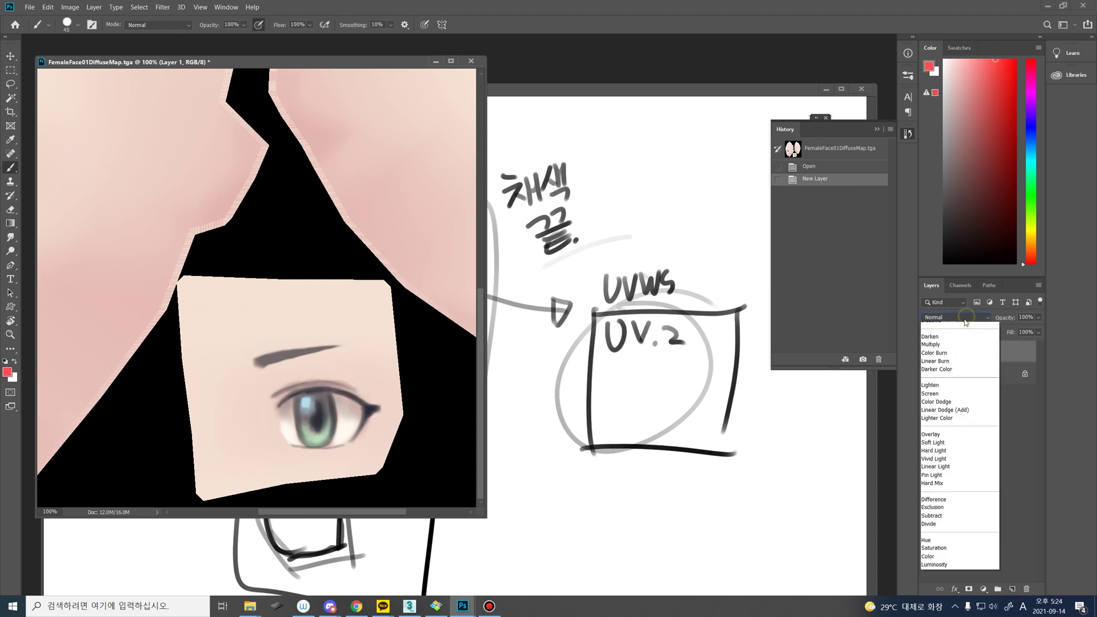
left_click(943, 369)
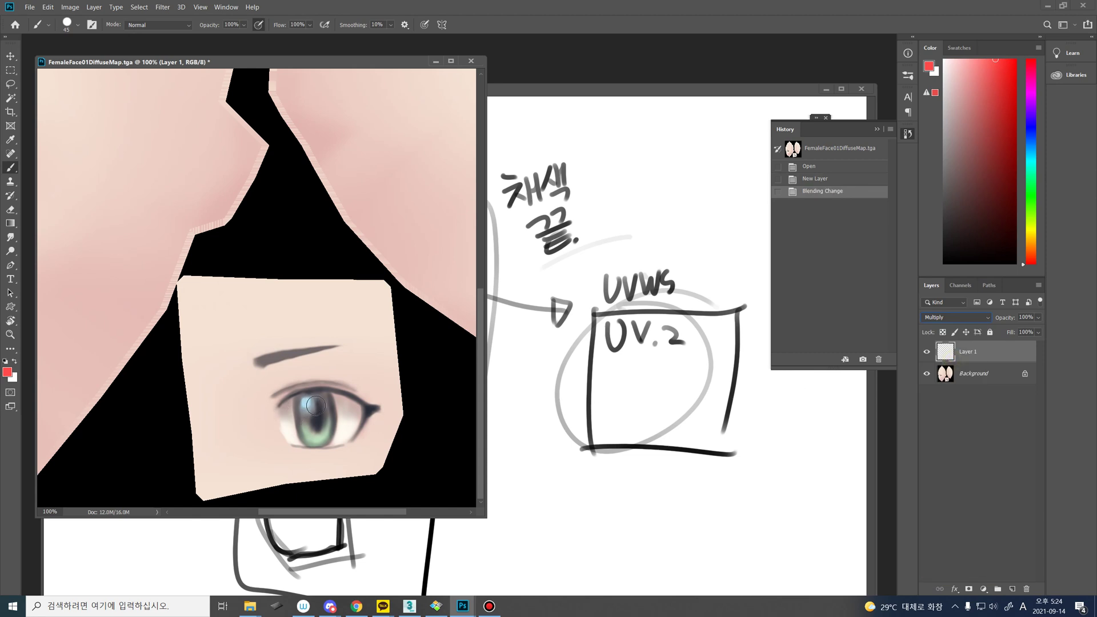
- Paint the iris of the eye red and add a pale yellow highlight at its upper edge on Layer 1
mouse_move(315, 401)
left_mouse_down()
mouse_move(311, 420)
mouse_move(304, 413)
mouse_move(315, 437)
mouse_move(324, 401)
mouse_move(321, 437)
left_mouse_up()
mouse_move(319, 401)
left_mouse_down()
mouse_move(322, 421)
mouse_move(305, 401)
left_mouse_up()
left_click_drag(310, 402, 316, 427)
mouse_move(313, 403)
left_mouse_down()
mouse_move(310, 414)
mouse_move(307, 405)
left_mouse_up()
left_click(1031, 234)
left_click_drag(306, 402, 310, 402)
left_click_drag(308, 402, 309, 405)
left_click_drag(307, 403, 309, 405)
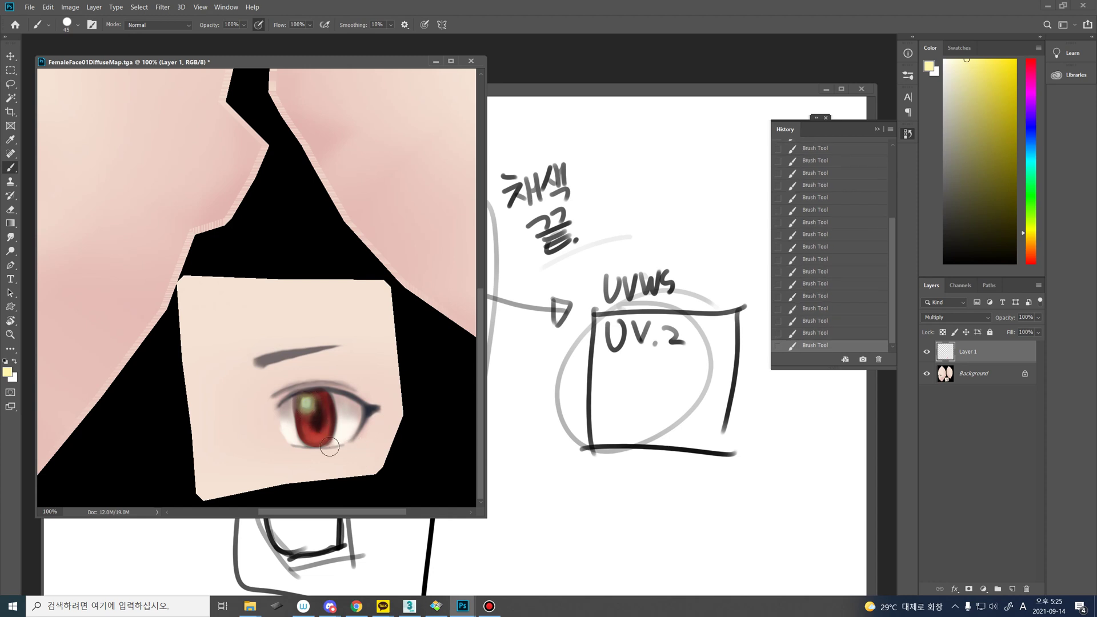
- Merge the painted layer down into the background and save the face texture
key("ctrl+e")
key("ctrl+s")
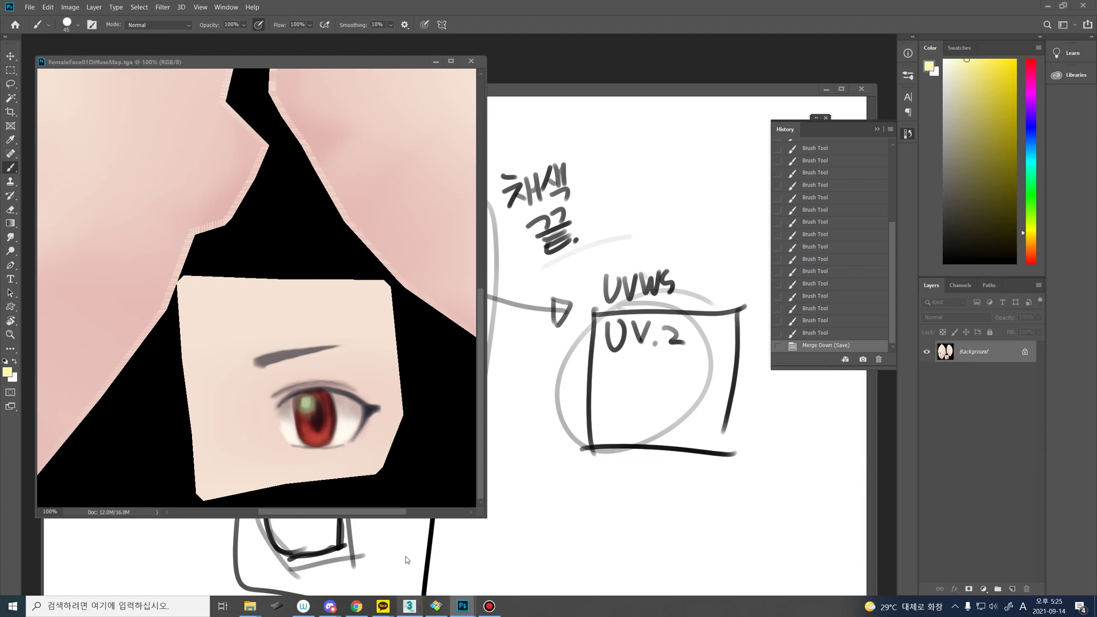
- Switch to 3ds Max, turn off edged faces, select the face and examine the repainted eye on the model
left_click(410, 607)
middle_click_drag(517, 337, 536, 346, "alt")
left_click(605, 394)
key("F4")
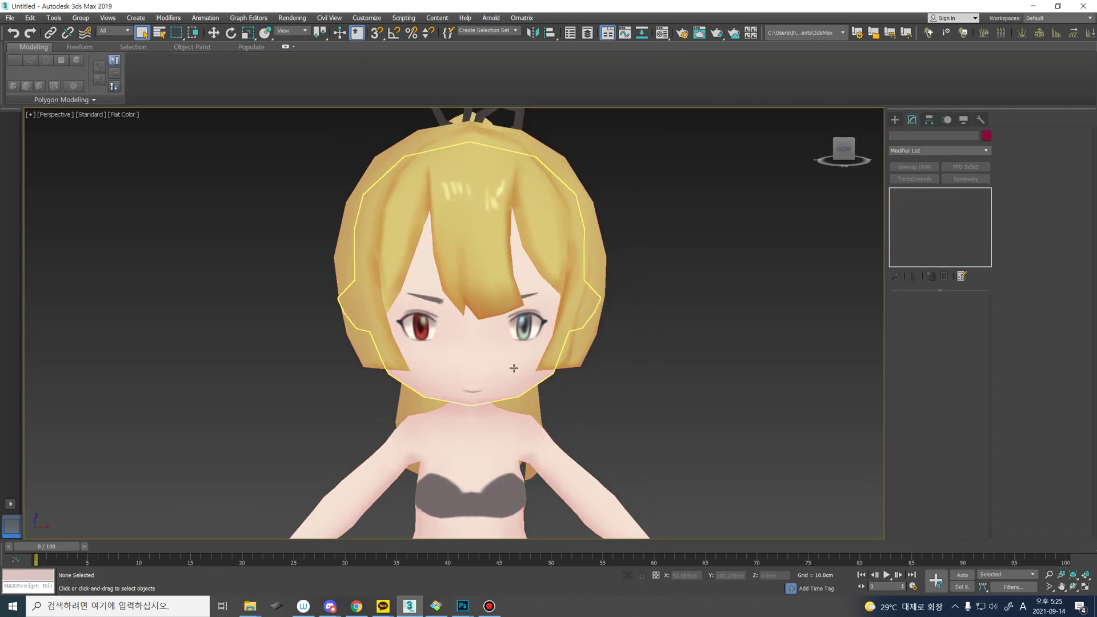
left_click(515, 369)
middle_click_drag(519, 406, 518, 369, "alt")
scroll(510, 370, "up", 2)
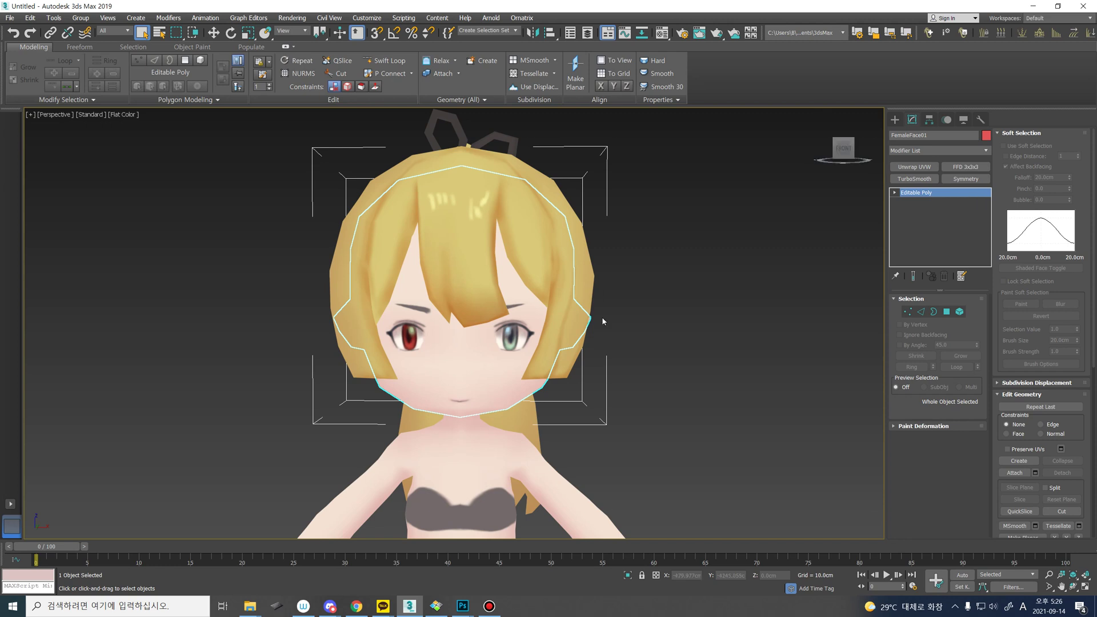
middle_click_drag(614, 381, 531, 360)
middle_click_drag(440, 369, 496, 387, "alt")
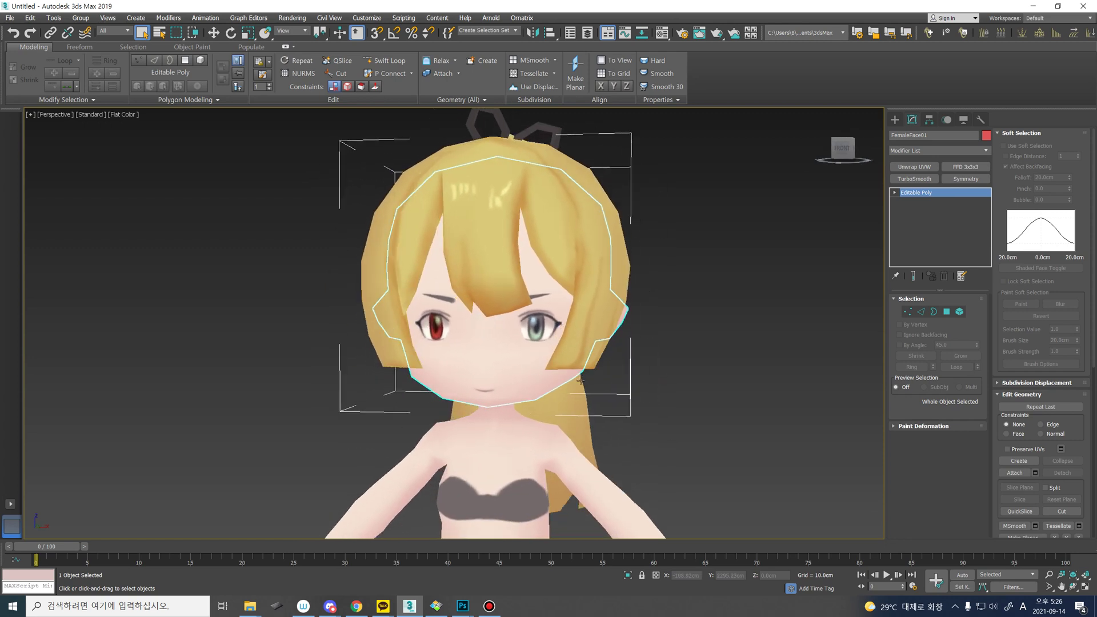
middle_click_drag(580, 380, 483, 371)
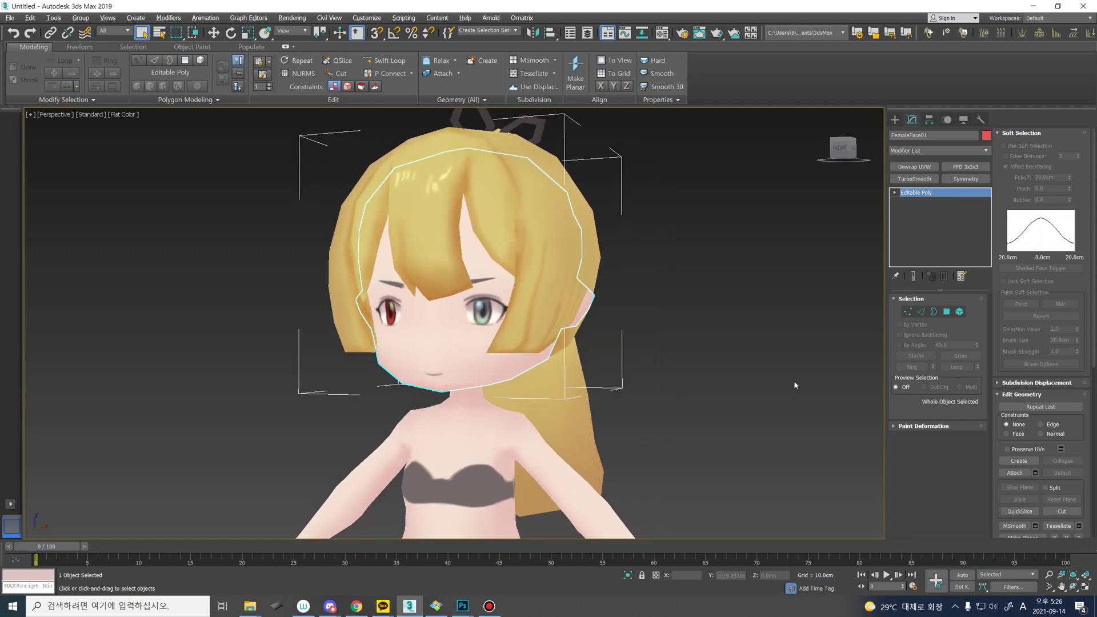
- Add an Unwrap UVW modifier to the face and examine its map channel 1 layout in the UV editor
left_click(912, 167)
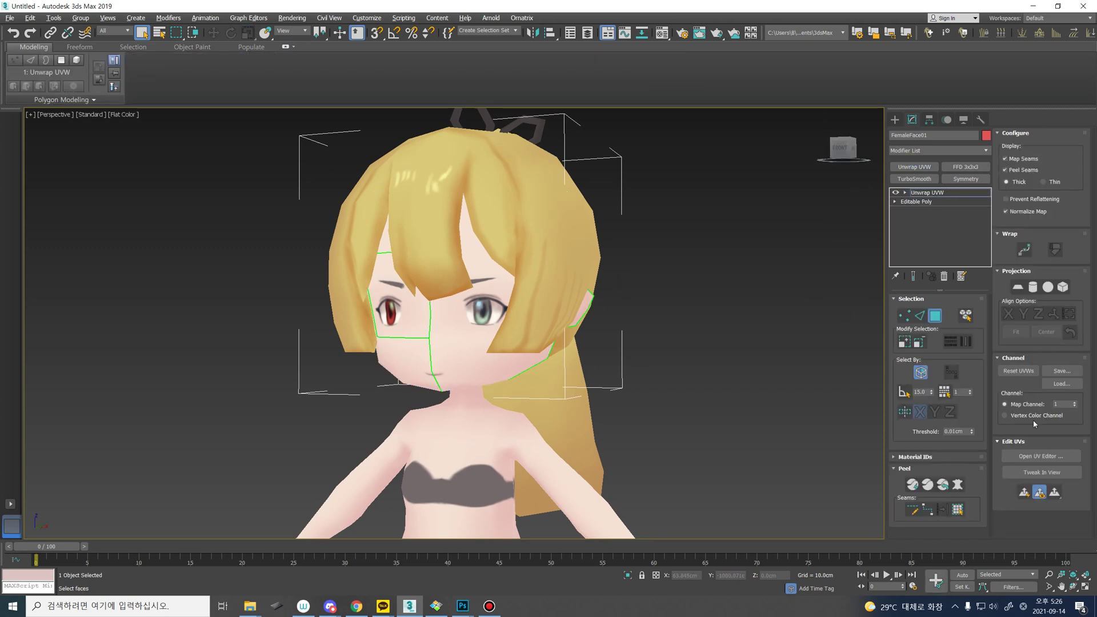
left_click(1040, 456)
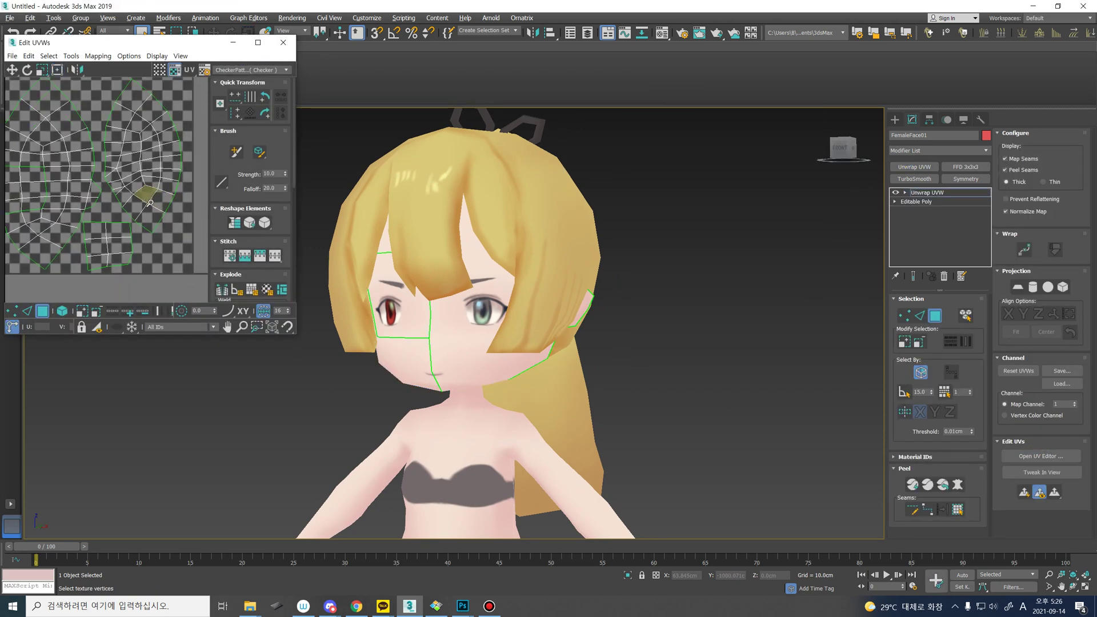
scroll(150, 203, "down", 3)
middle_click_drag(149, 202, 160, 209)
left_click_drag(153, 262, 117, 239)
left_click(164, 244)
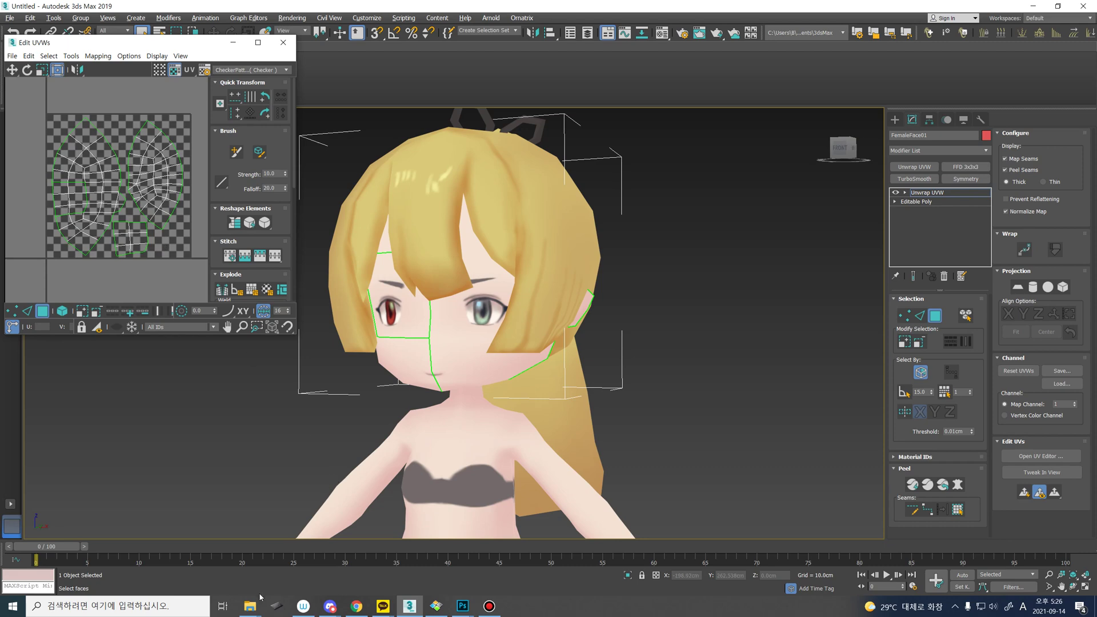
- Show the tex folder in File Explorer and compare FemaleFace01_1.psd with FemaleFace01_1left.psd
mouse_move(250, 606)
left_click(231, 549)
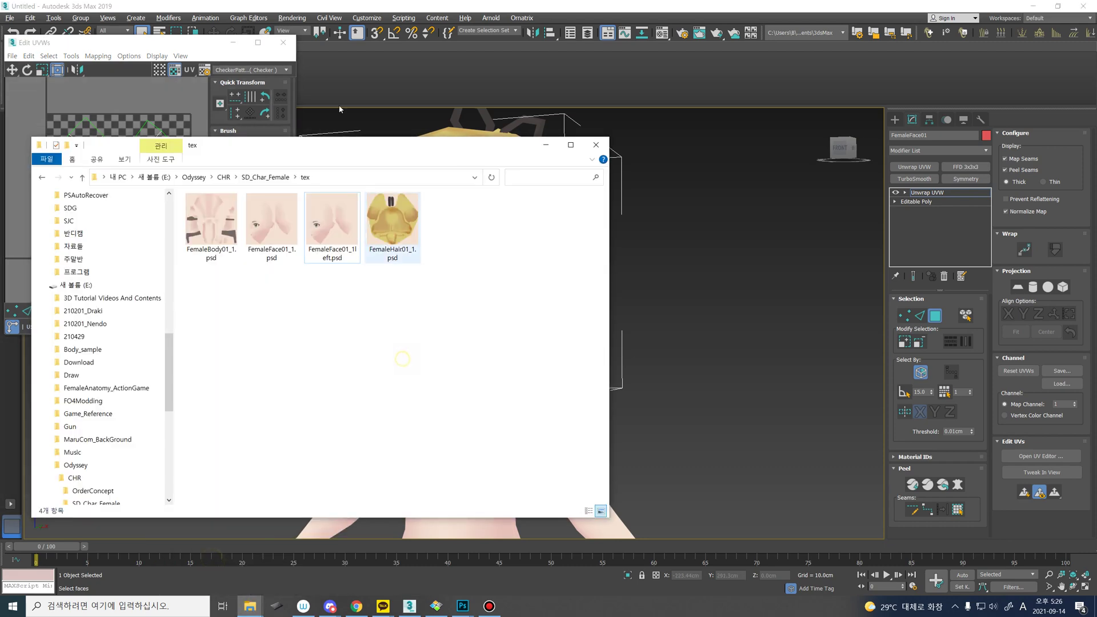
left_click_drag(320, 144, 593, 49)
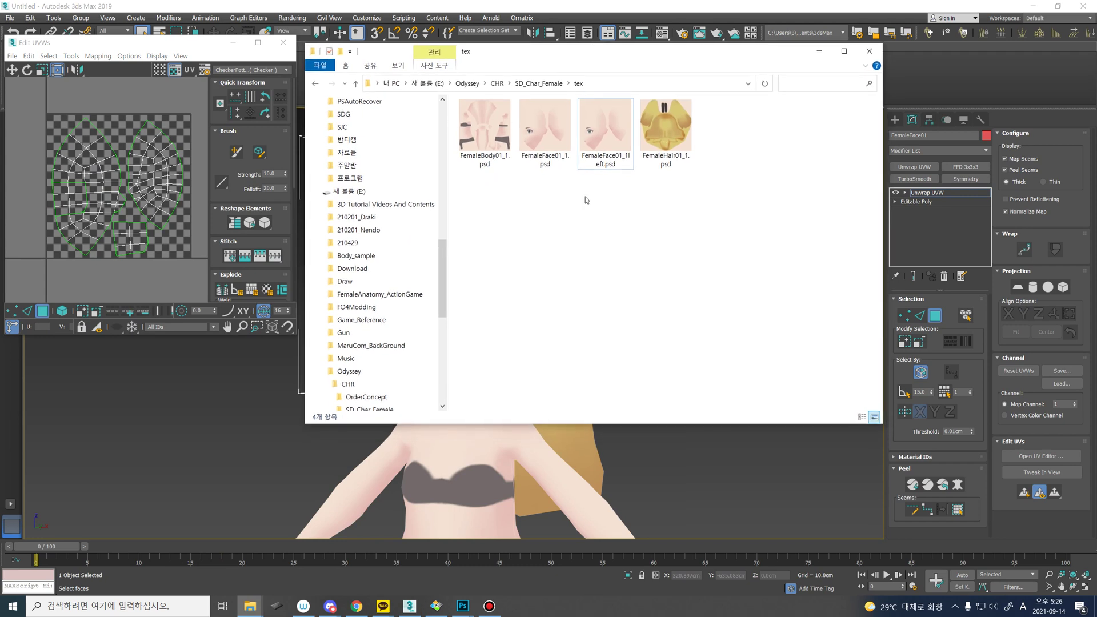
left_click(548, 140)
left_click(599, 151)
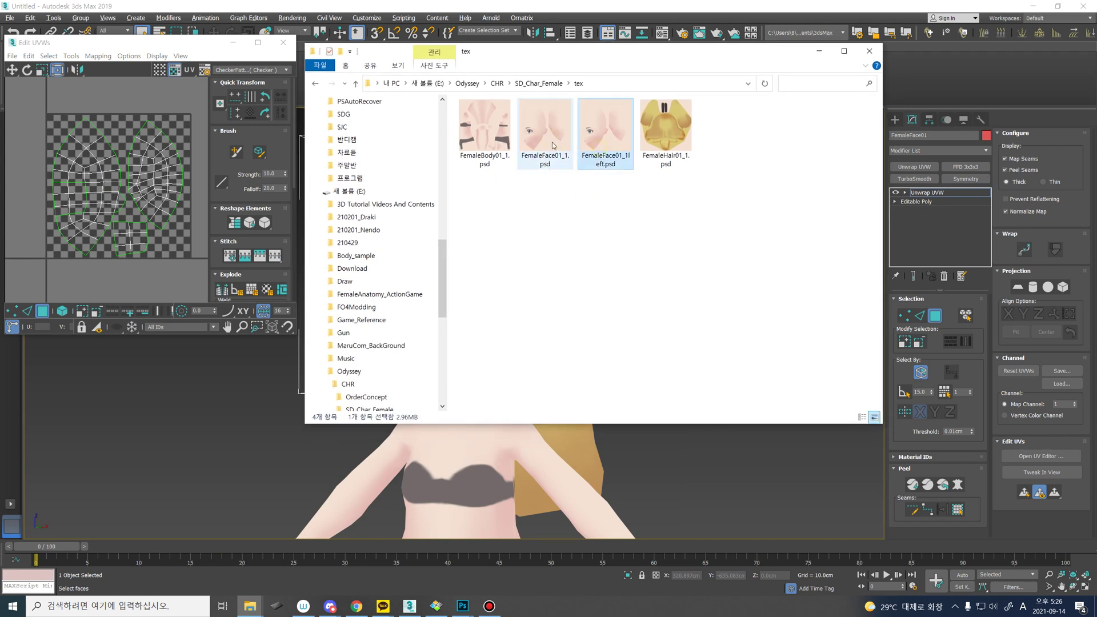
left_click(561, 149)
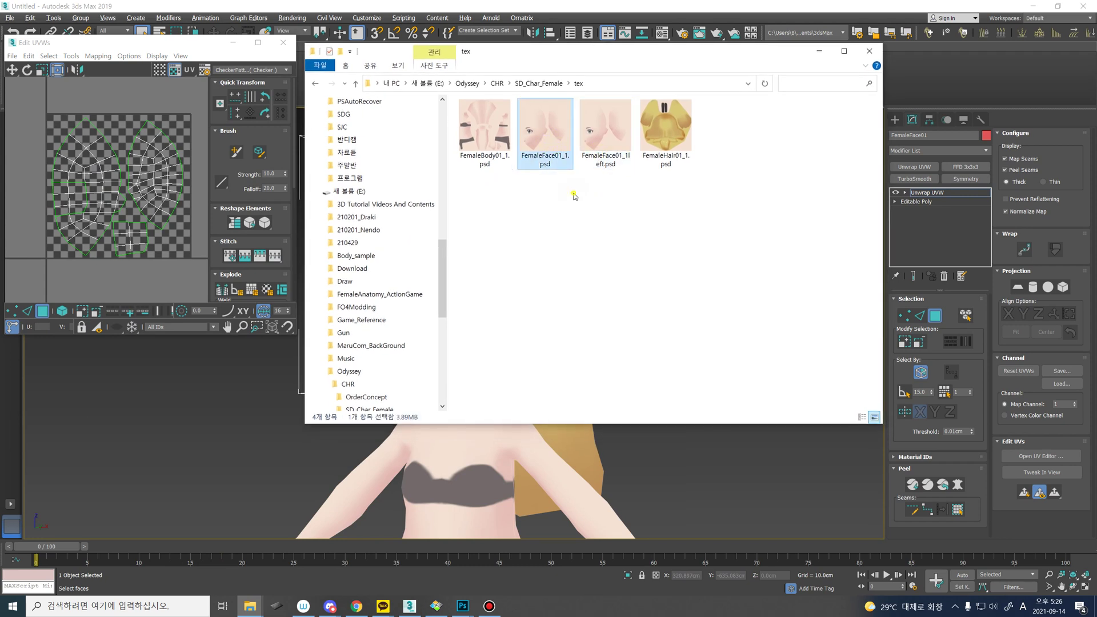
left_click(612, 152)
left_click(564, 145)
- Minimize the UV editor and convert the face back to Editable Poly
left_click(233, 43)
middle_click_drag(427, 416, 494, 331, "alt")
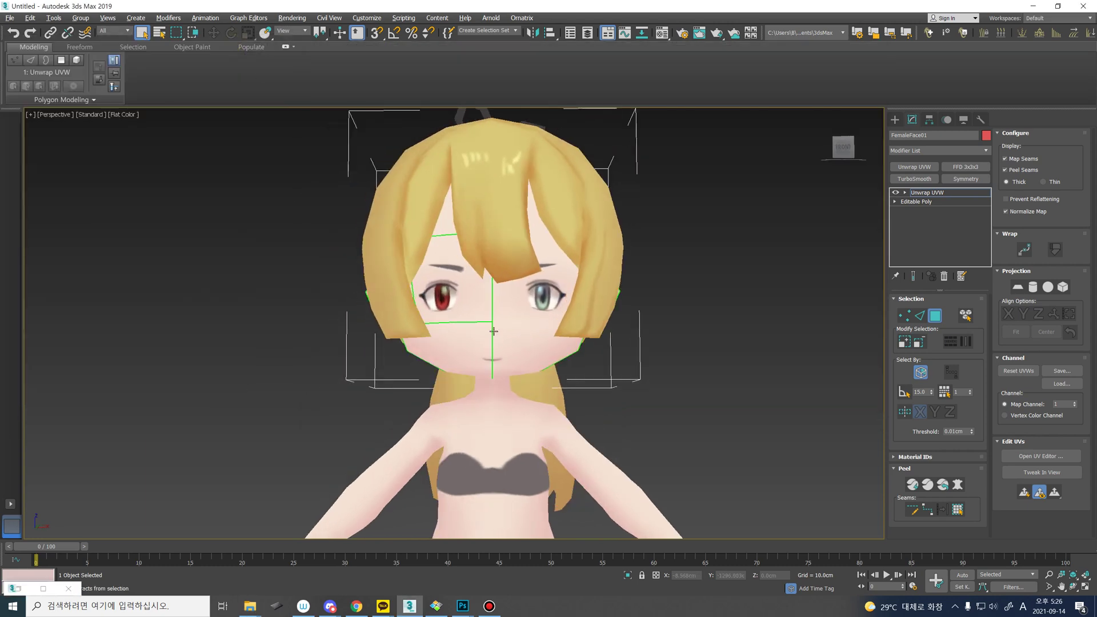
right_click(494, 331)
mouse_move(539, 421)
left_click(634, 434)
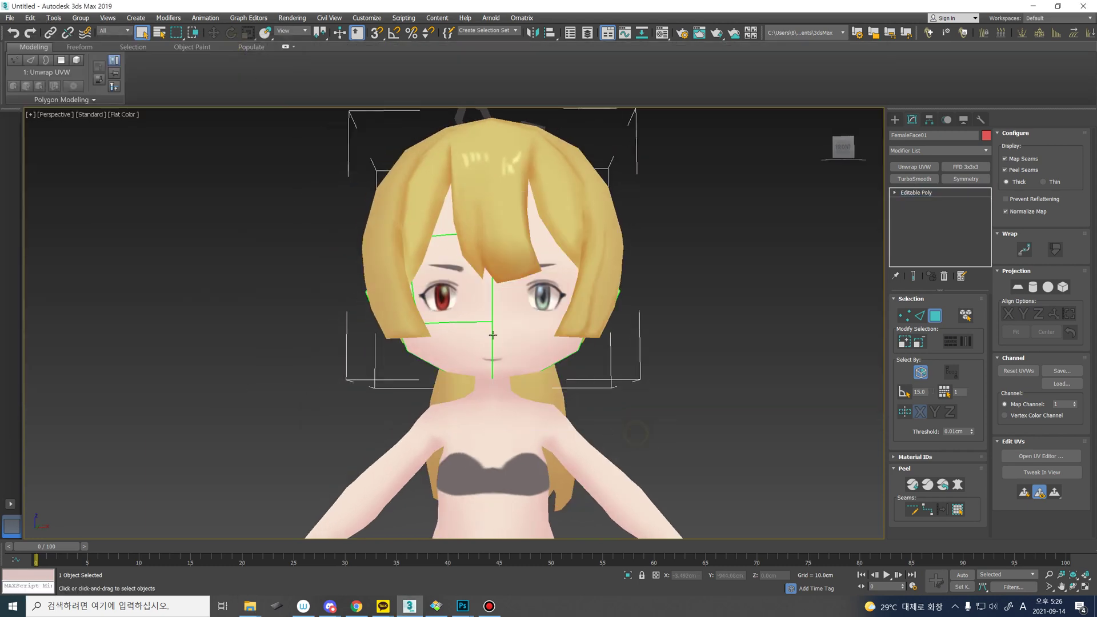
- Try moving the red-eyed half of the face away as an element, undo the move, and select the other half
key("5")
left_click(481, 326)
left_click(527, 326)
left_click(453, 319)
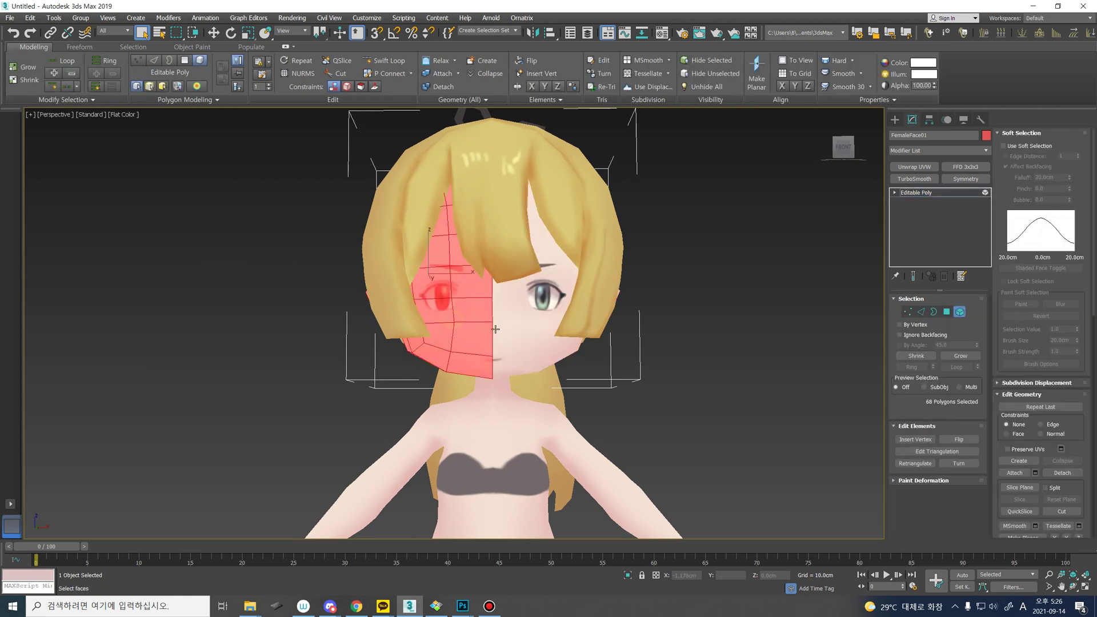
key("w")
left_click_drag(437, 273, 347, 409)
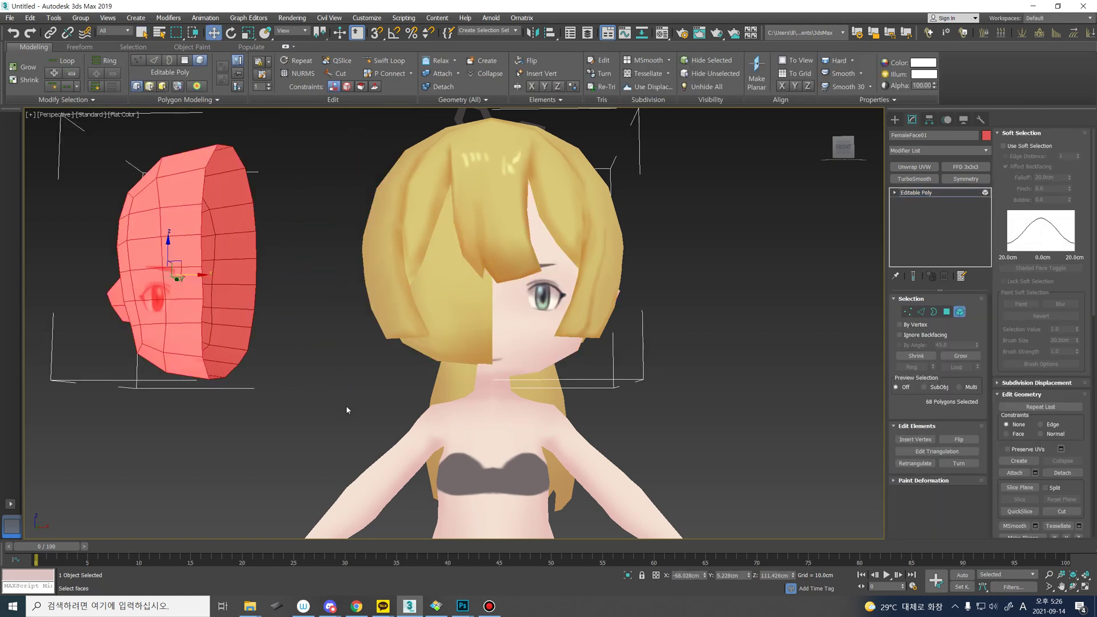
key("ctrl+z")
mouse_move(494, 294)
middle_mouse_down("alt")
mouse_move(402, 389)
mouse_move(480, 299)
middle_mouse_up("alt")
middle_click_drag(471, 365, 420, 356)
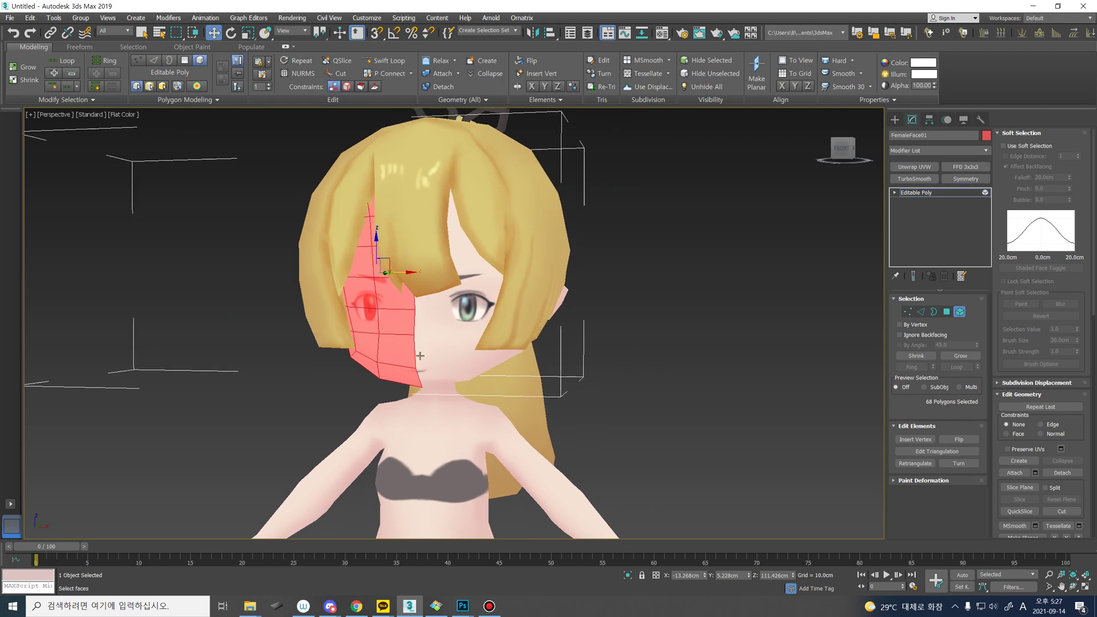
left_click(425, 347)
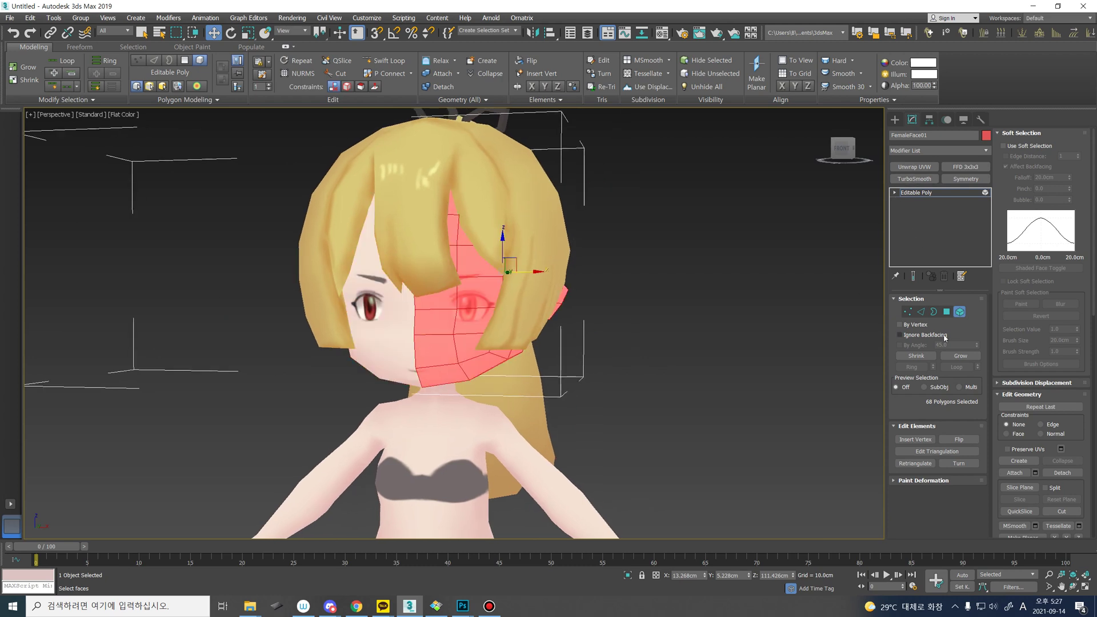
left_click(960, 312)
- Check the face's UV layout with another Unwrap UVW modifier and collapse it to Editable Poly
left_click(917, 169)
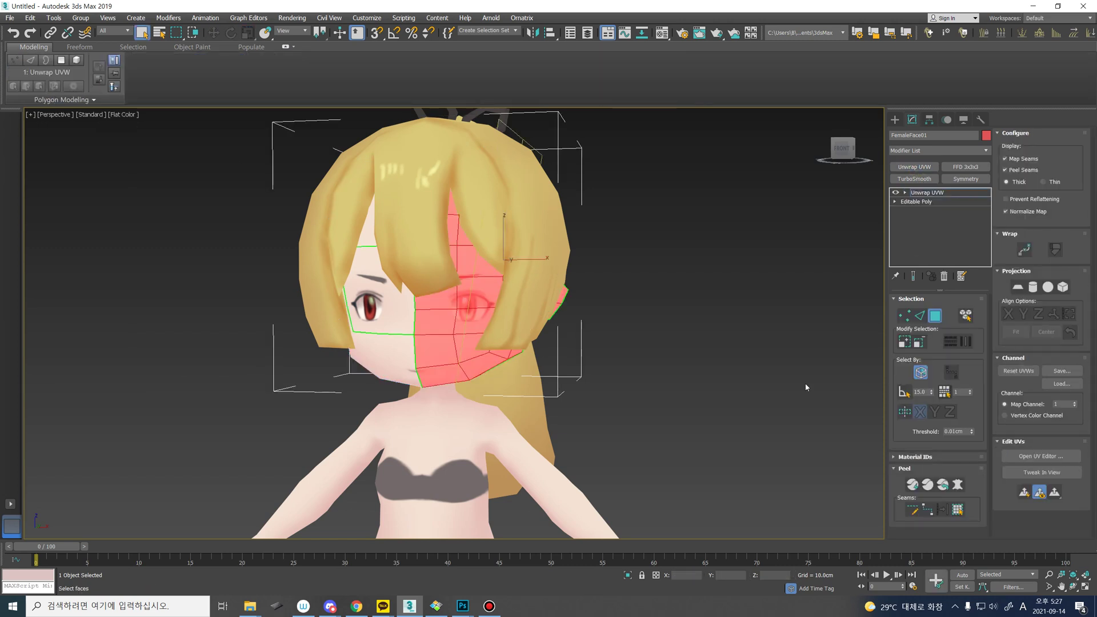
left_click(592, 412)
left_click(1041, 456)
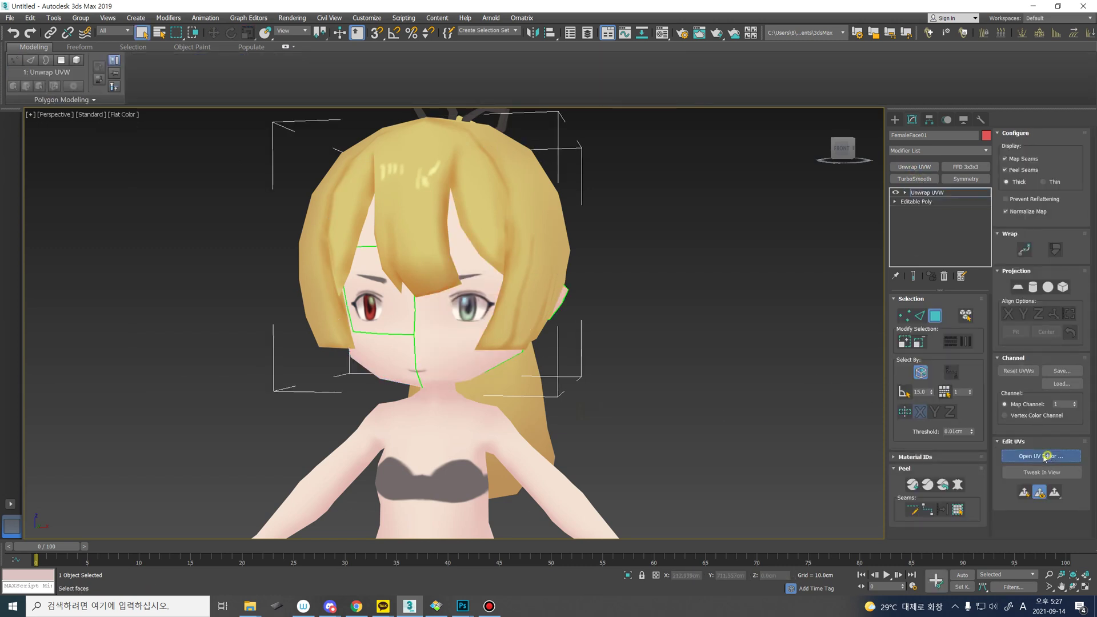
middle_click_drag(153, 278, 151, 275)
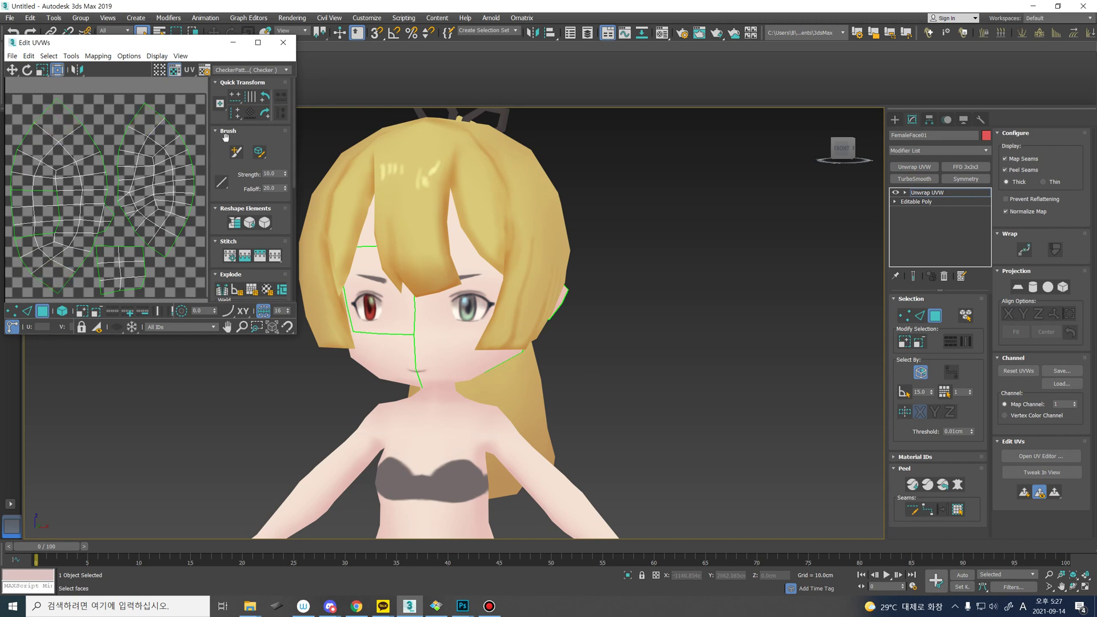
left_click(284, 44)
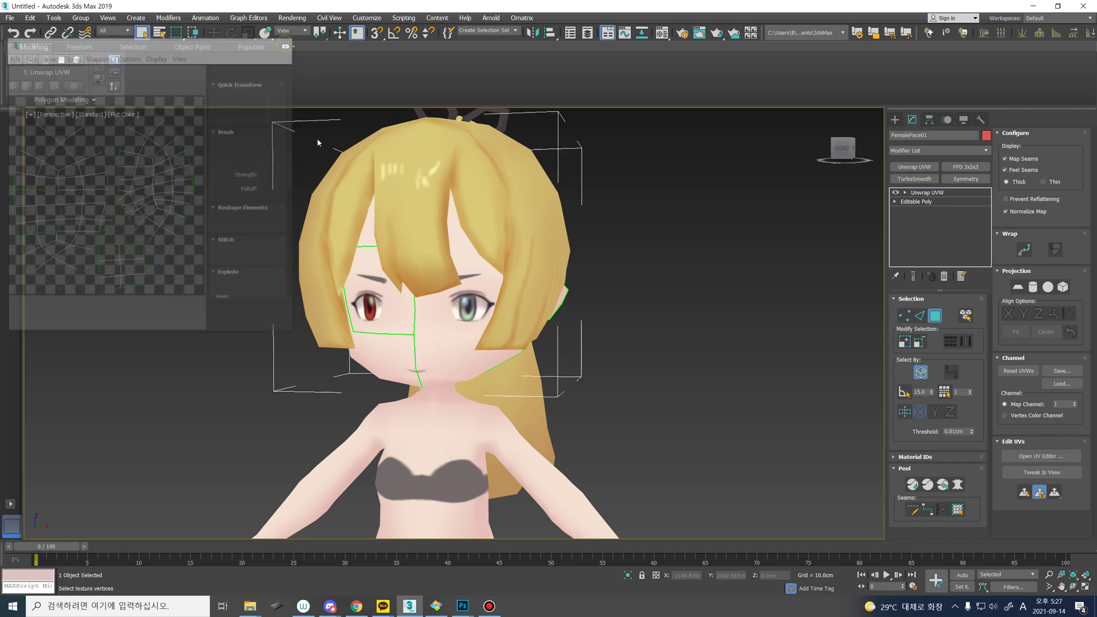
right_click(453, 343)
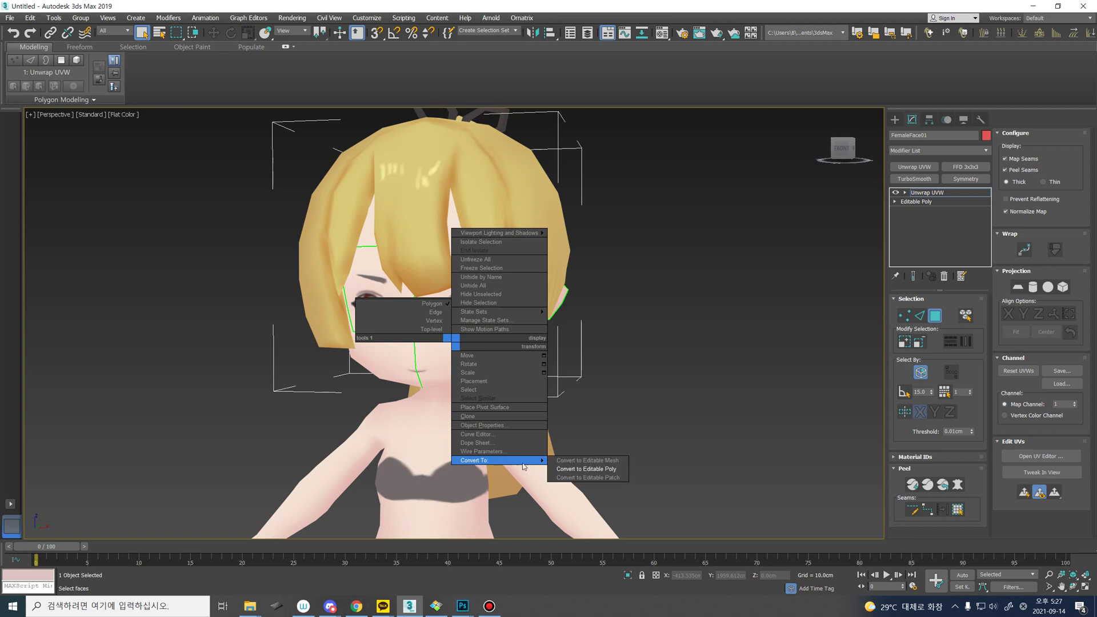
left_click(566, 469)
- Apply FemaleFace01_1left.psd from the tex folder to the face model and close the folder window
mouse_move(248, 615)
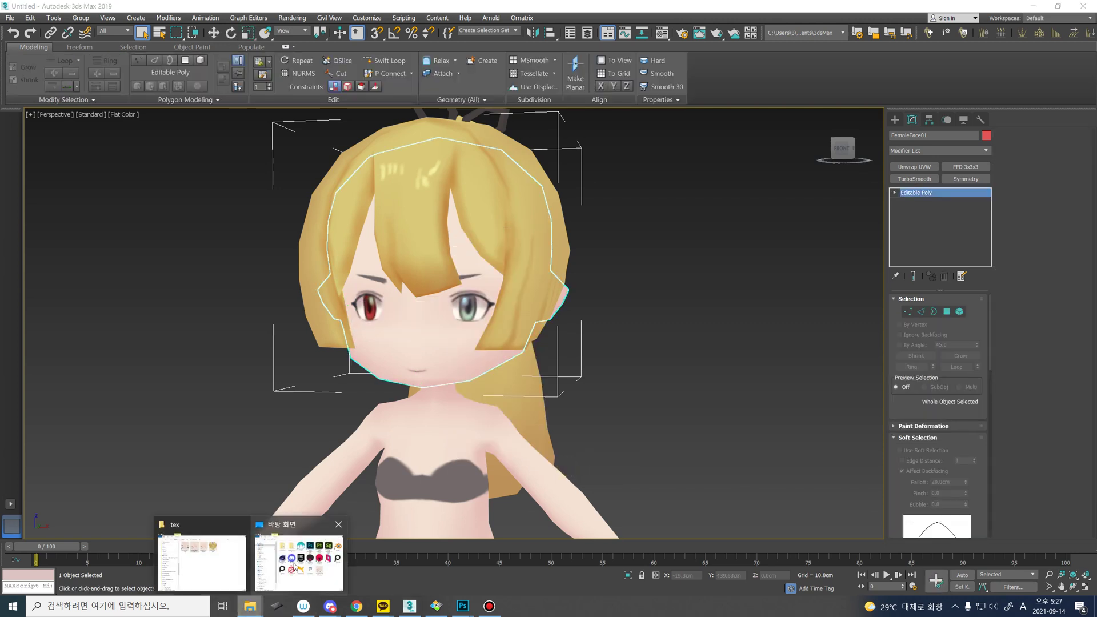
left_click(209, 560)
left_click(577, 150)
left_click(548, 130)
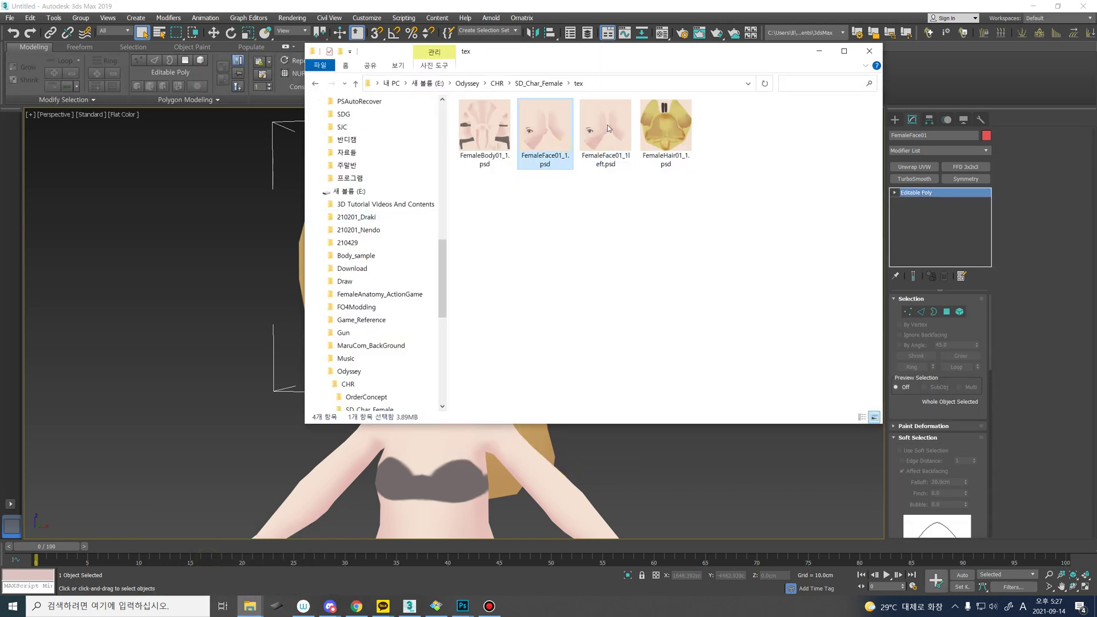
left_click_drag(612, 55, 811, 155)
left_click_drag(808, 240, 374, 337)
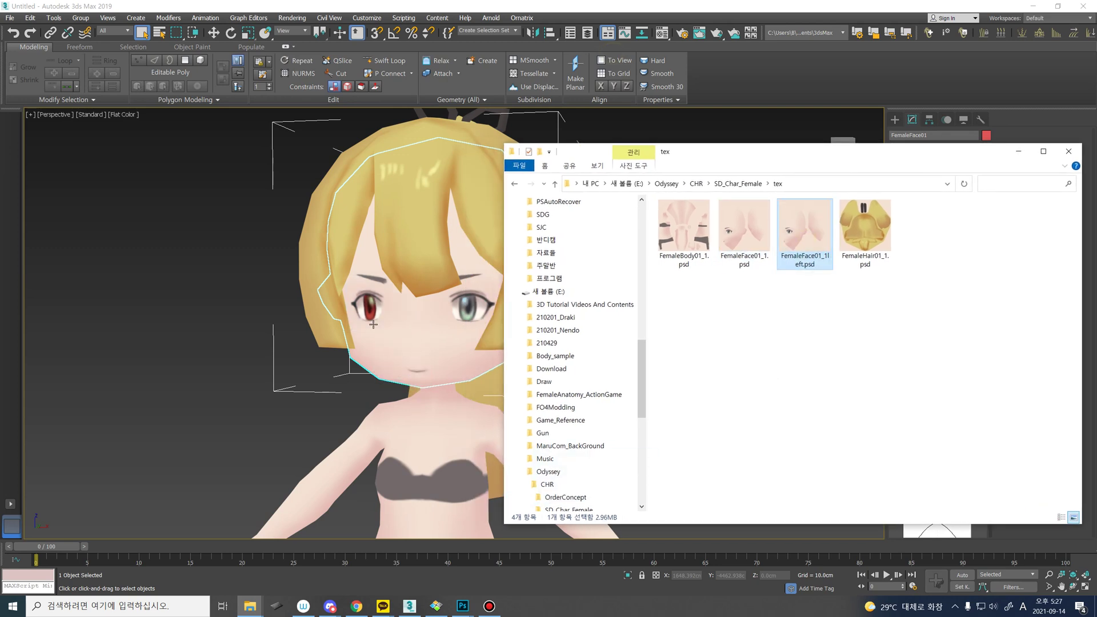
left_click(728, 315)
left_click(1058, 152)
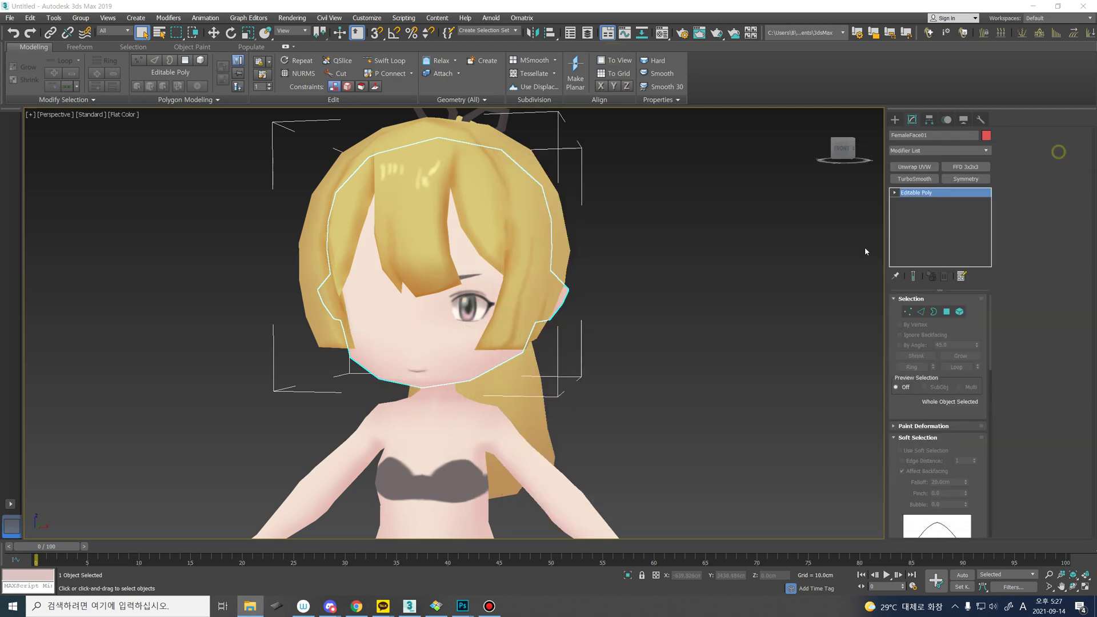
- Try deleting the half of the face without an eye as an element, then undo the deletion
key("5")
left_click(426, 349)
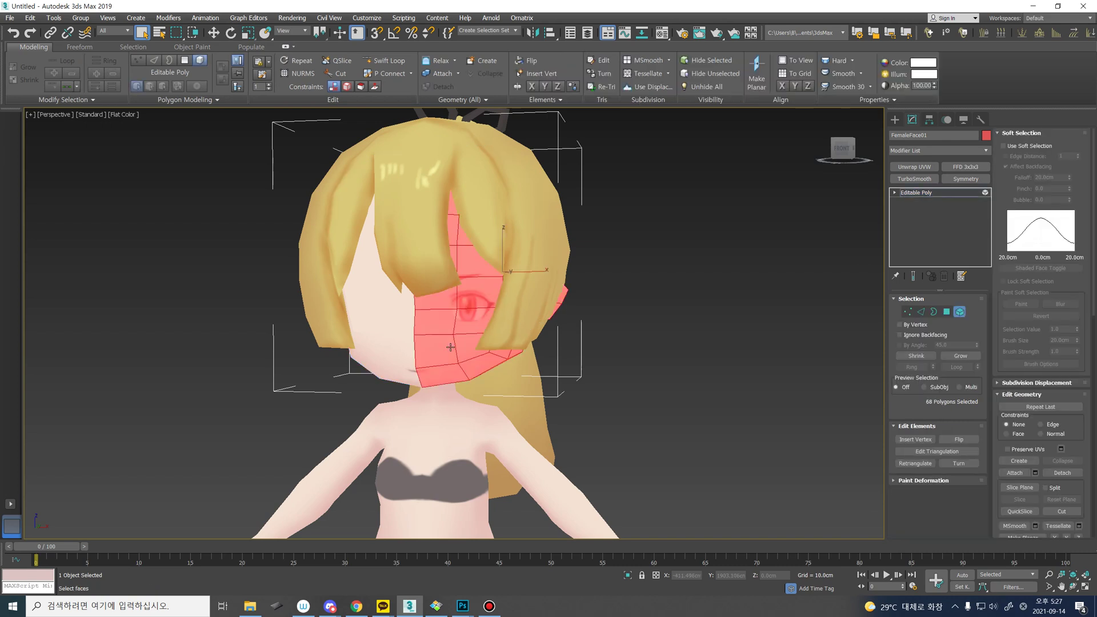
key("Delete")
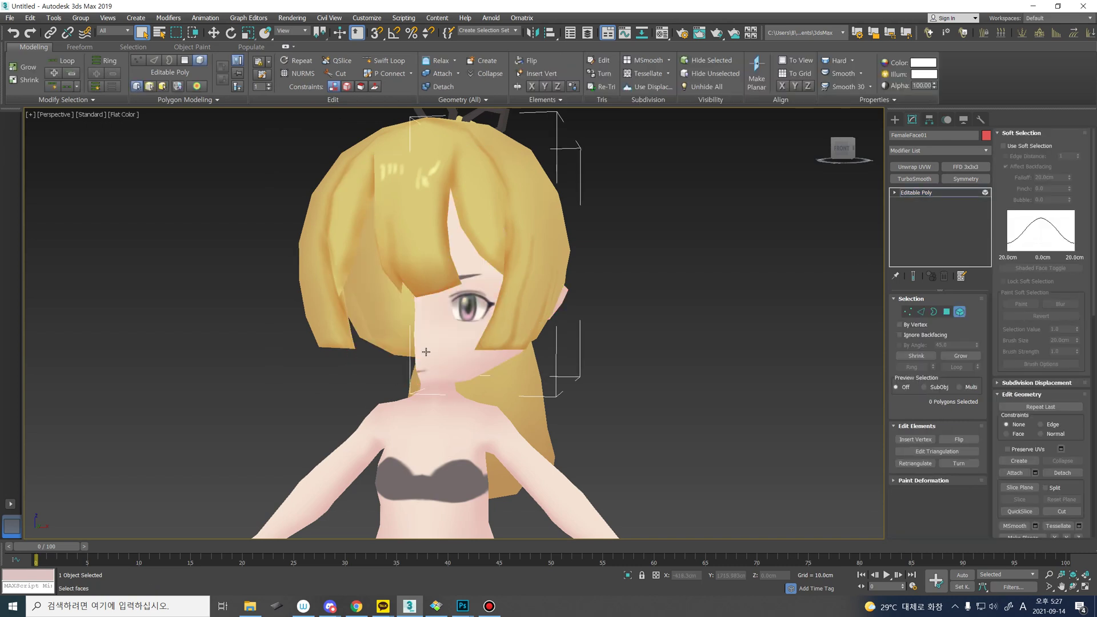
key("ctrl+z")
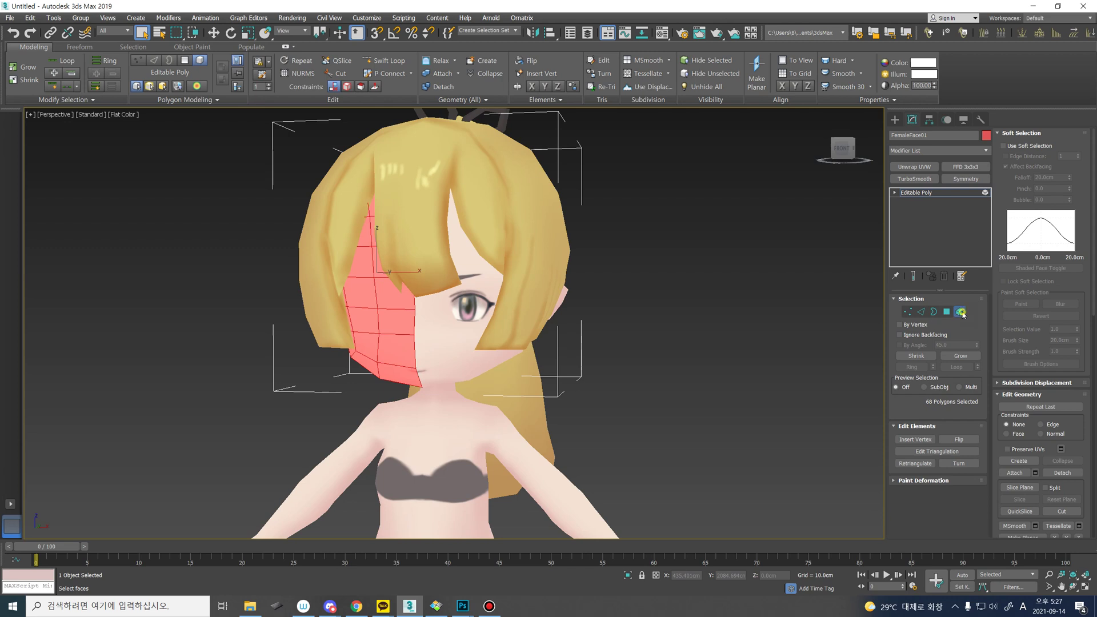
left_click(959, 313)
- Clone the face as one independent copy about 125 cm away from the character along negative X
scroll(543, 348, "down", 3)
key("w")
scroll(533, 353, "down", 6)
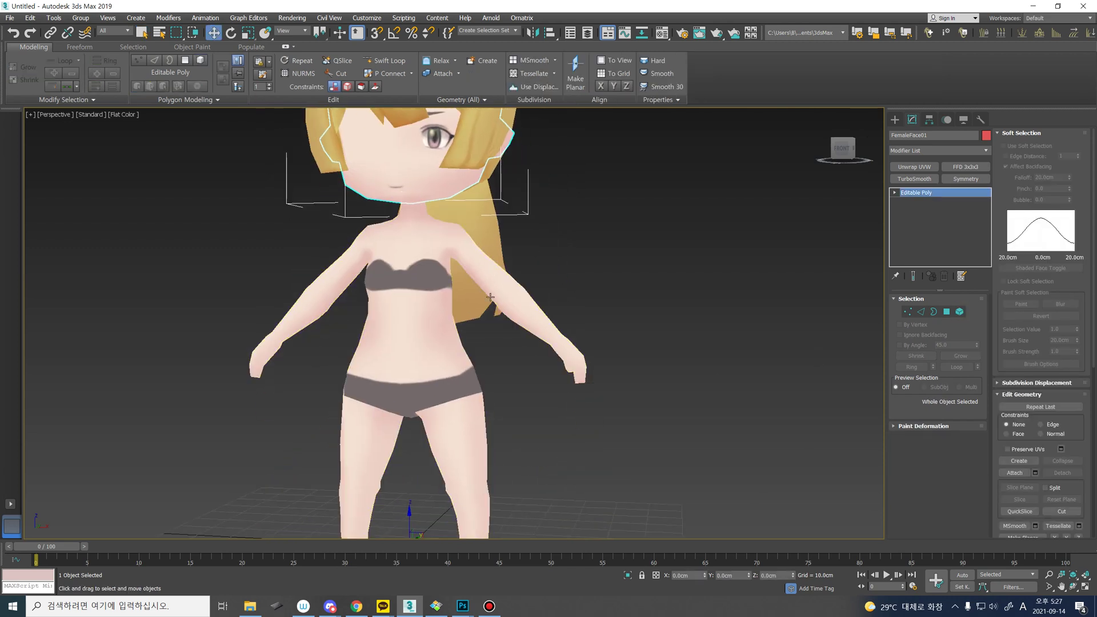
left_click_drag(491, 374, 367, 364, "shift")
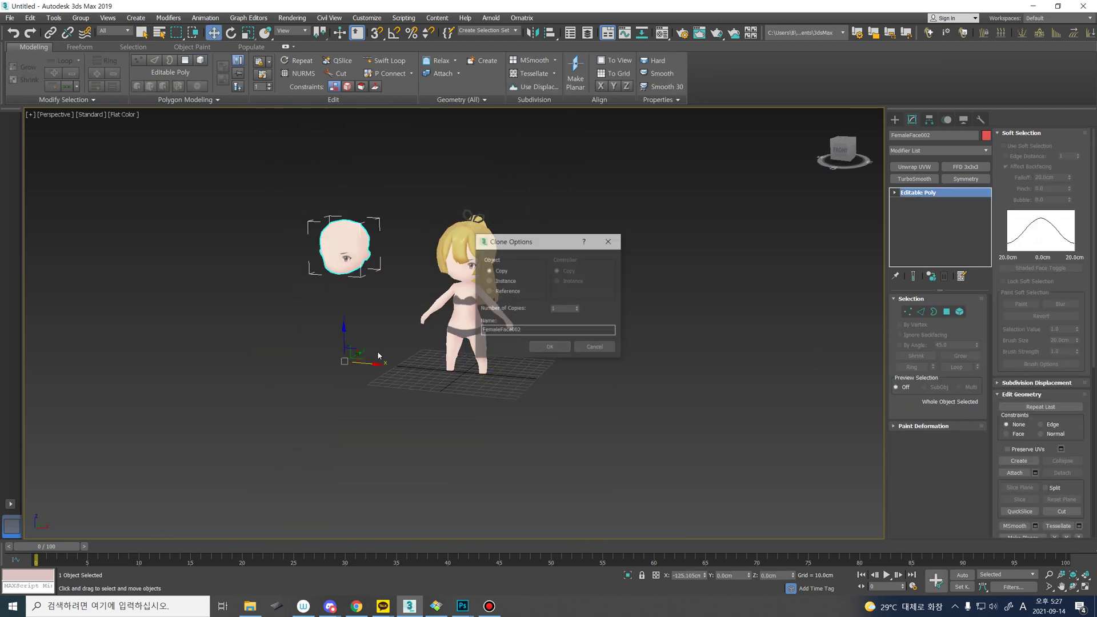
left_click(550, 347)
scroll(434, 301, "up", 8)
scroll(515, 268, "down", 3)
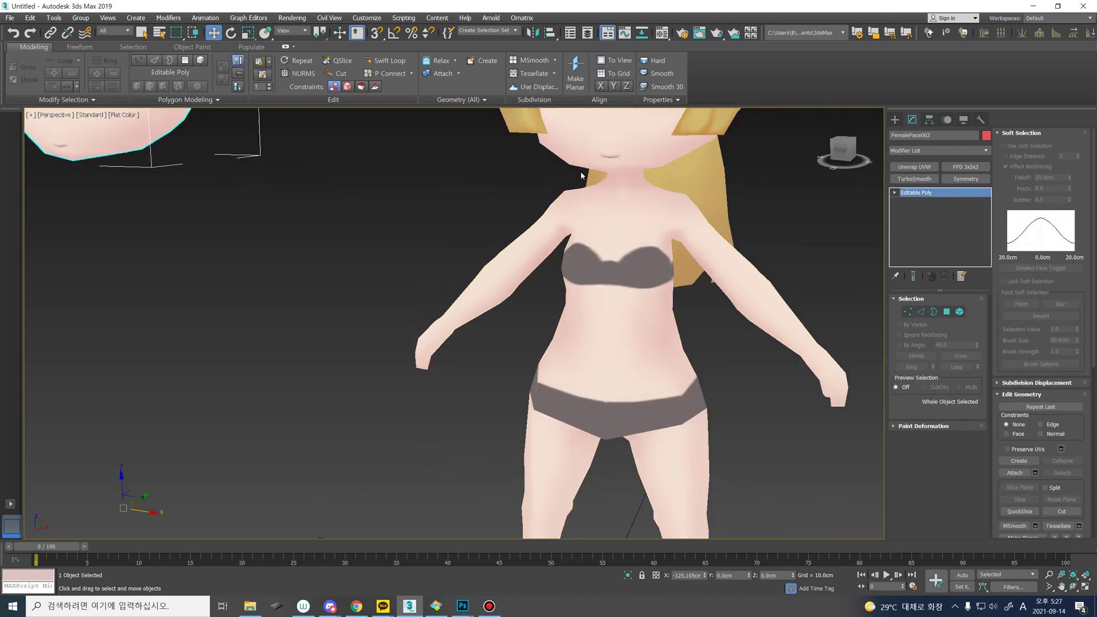
- Delete the half of the character's face without an eye as an element
left_click(594, 143)
key("z")
middle_click_drag(573, 280, 597, 286)
scroll(514, 343, "down", 4)
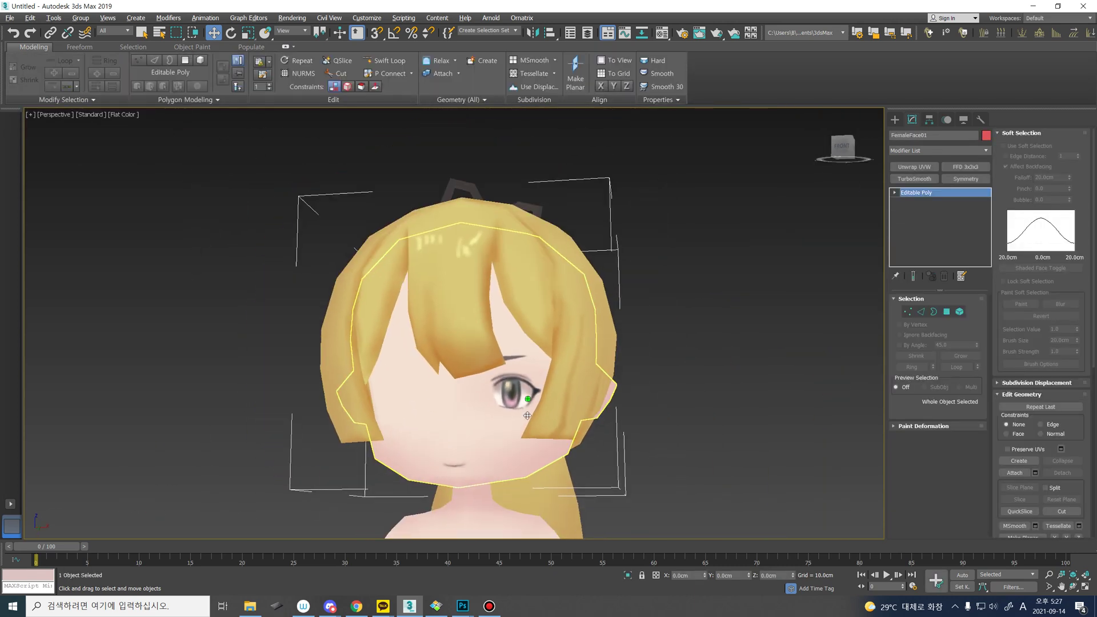
middle_click_drag(421, 407, 419, 354)
key("5")
left_click(419, 354)
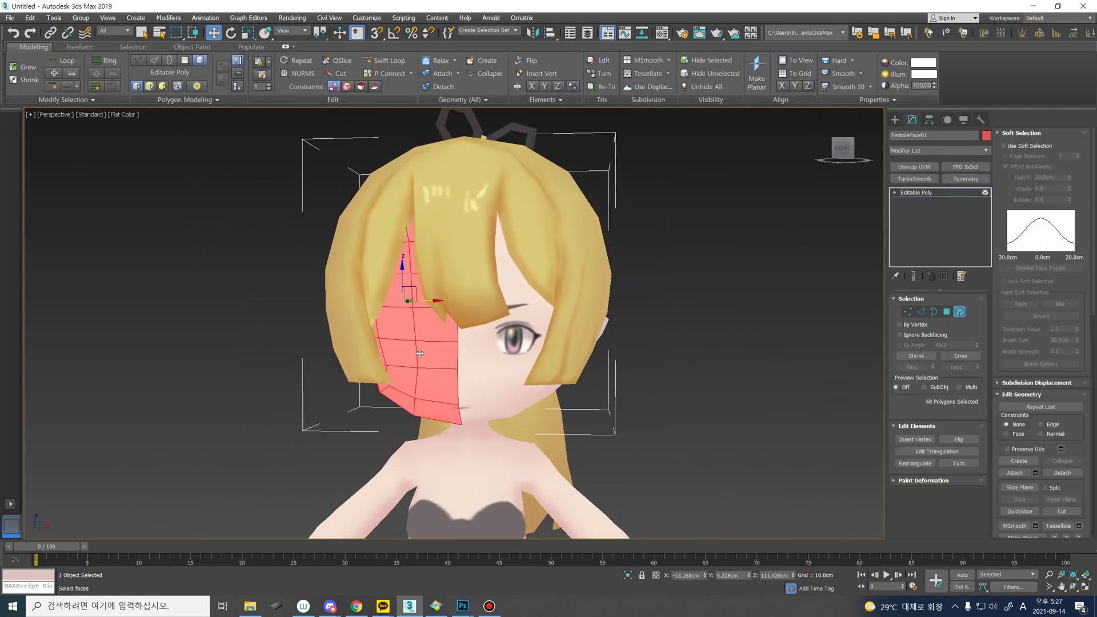
key("Delete")
left_click(959, 311)
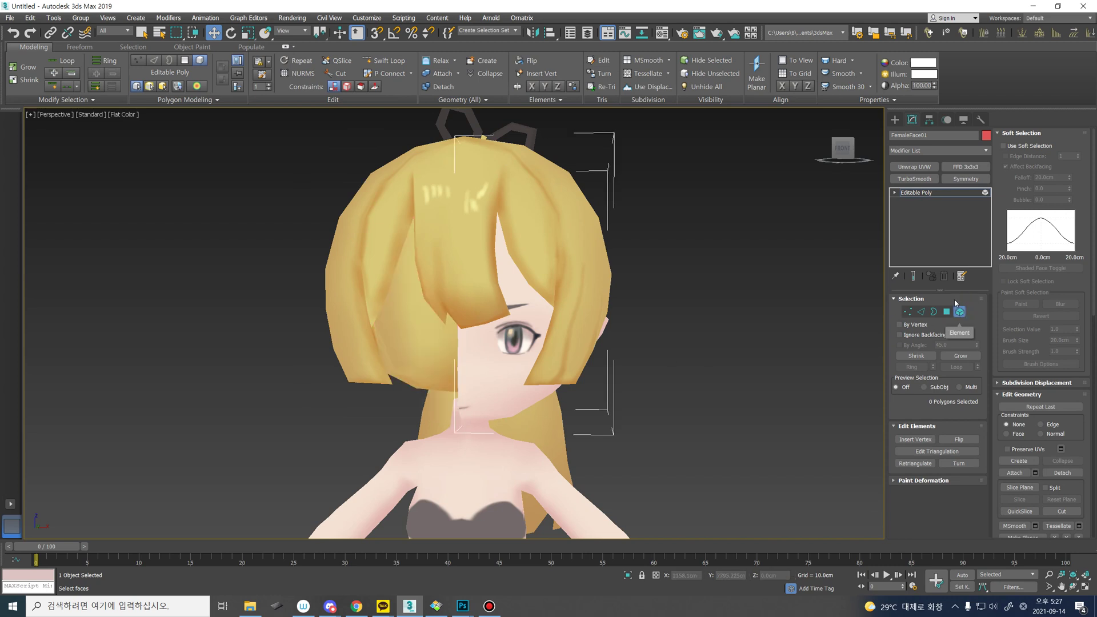
- Mirror the remaining face half with Symmetry on X, Weld Seam off, and convert the result to Editable Poly
left_click(966, 179)
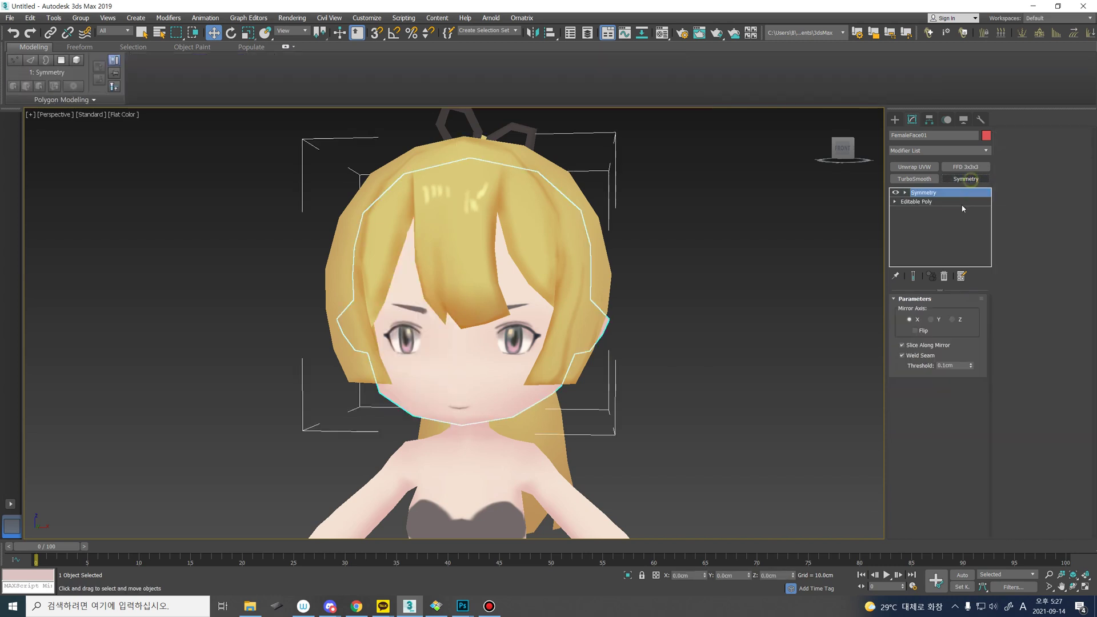
left_click(933, 357)
right_click(460, 333)
mouse_move(503, 449)
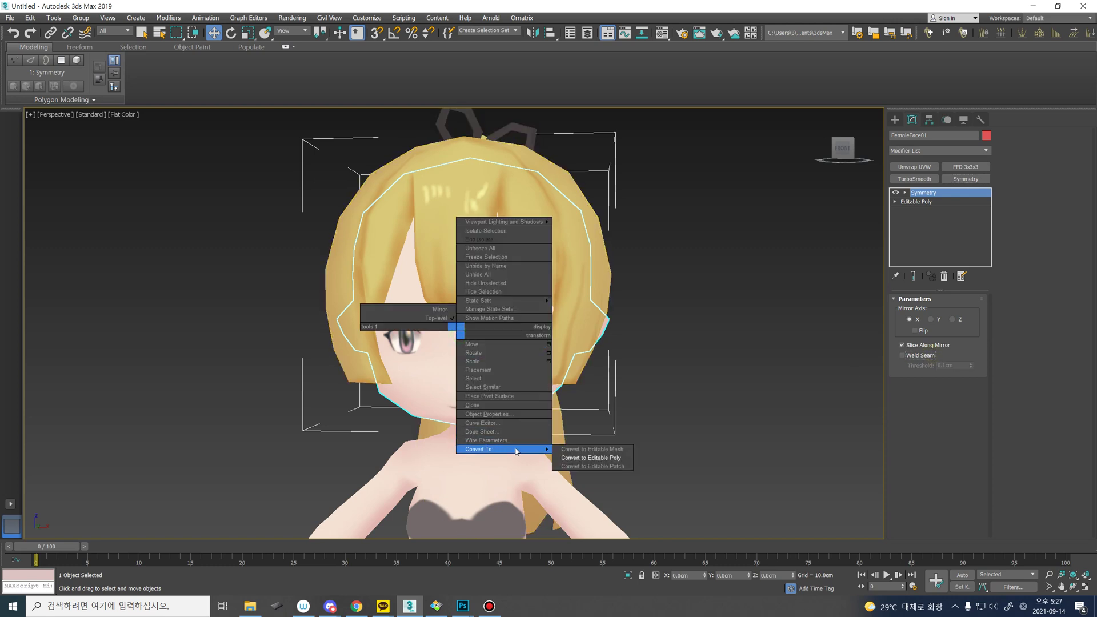
left_click(597, 458)
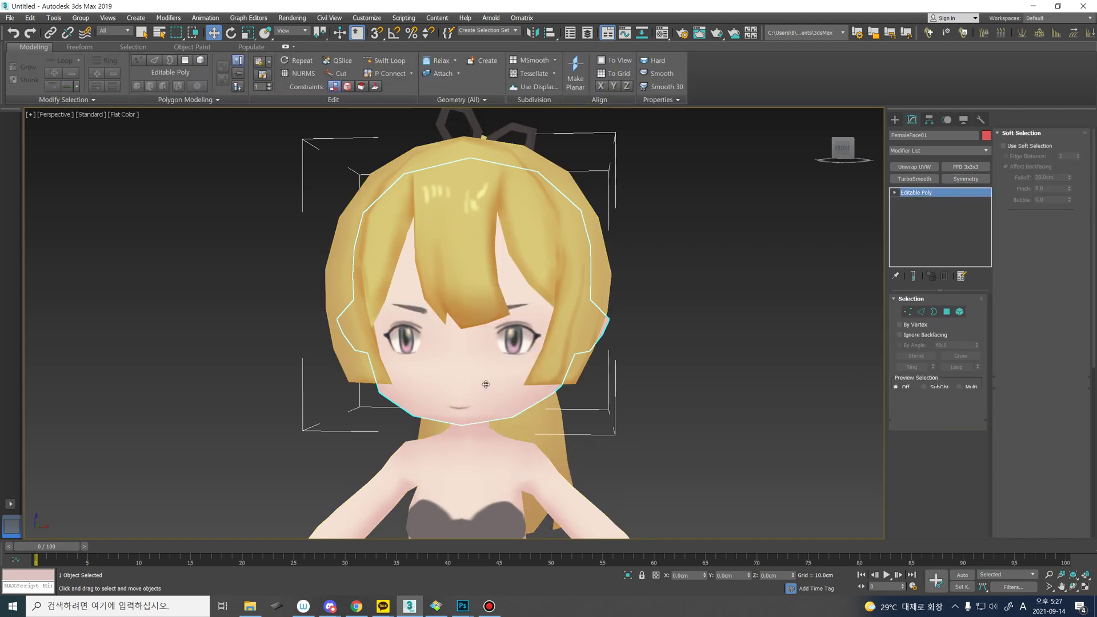
- Detach the mirrored half of the face as a separate object named Object001
key("5")
left_click(485, 377)
left_click(440, 395)
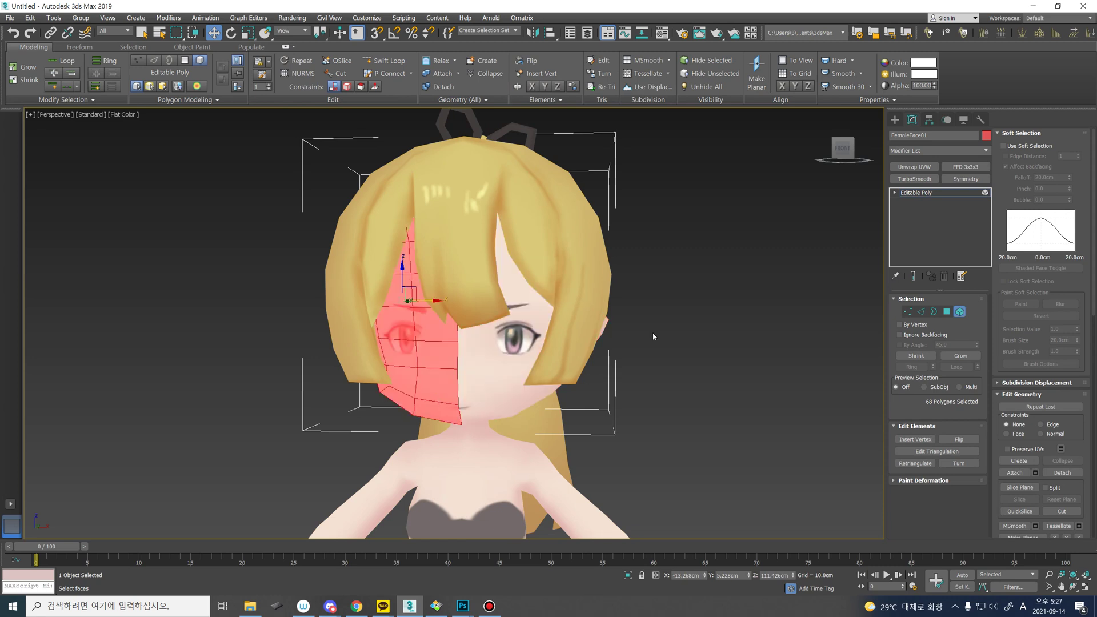
left_click(1062, 473)
left_click(585, 311)
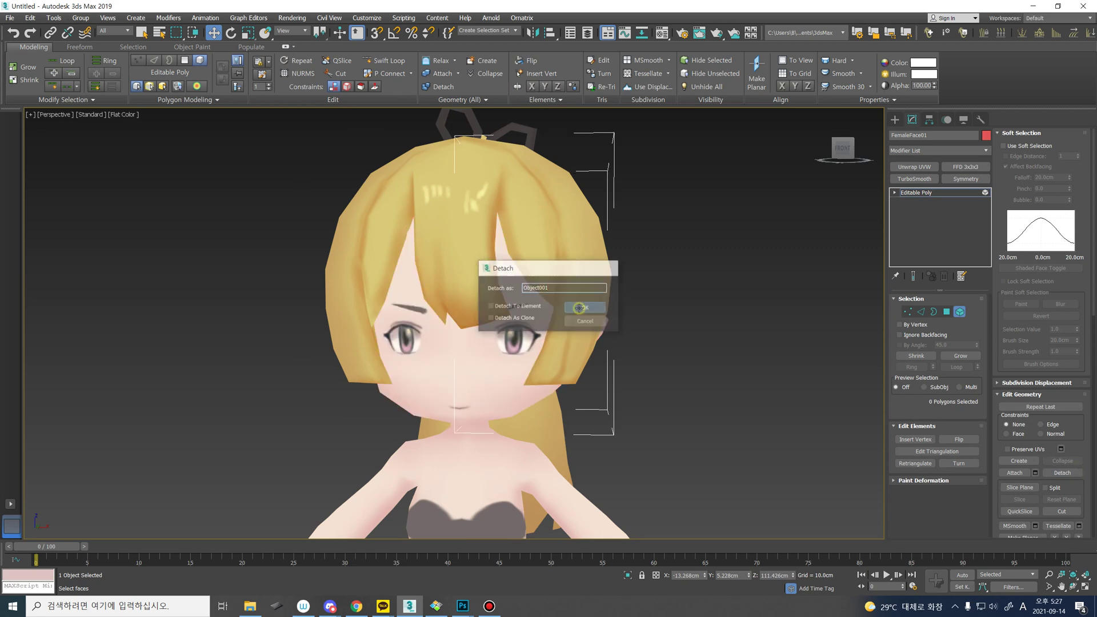
- Rename the original face half FemaleFace01_L and the detached half FemaleFace_R
left_click(960, 311)
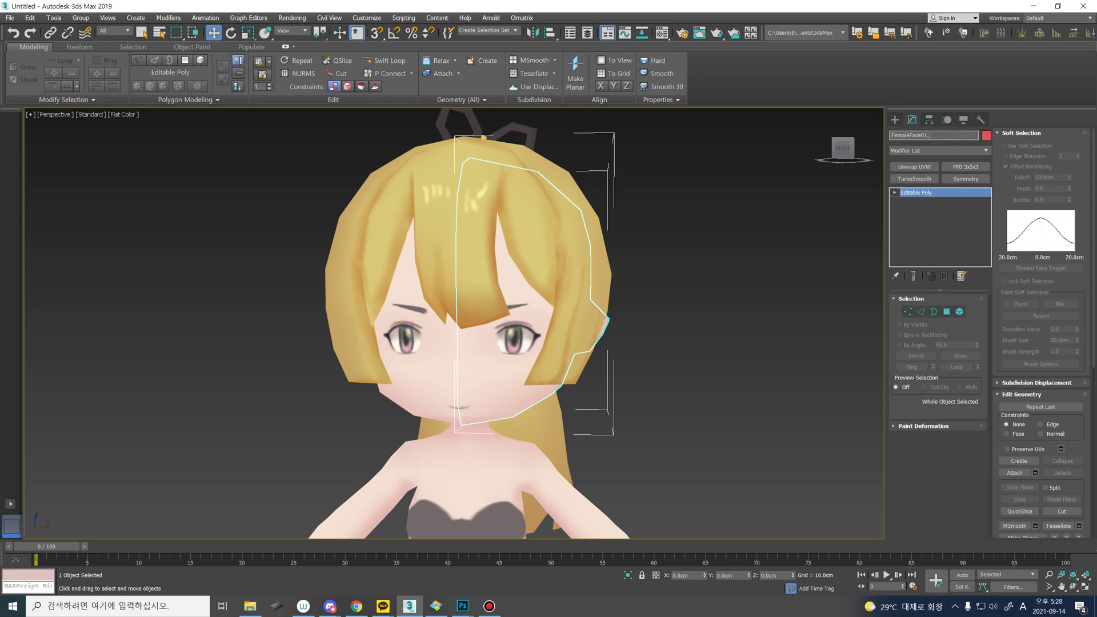
key("Return")
left_click(377, 240)
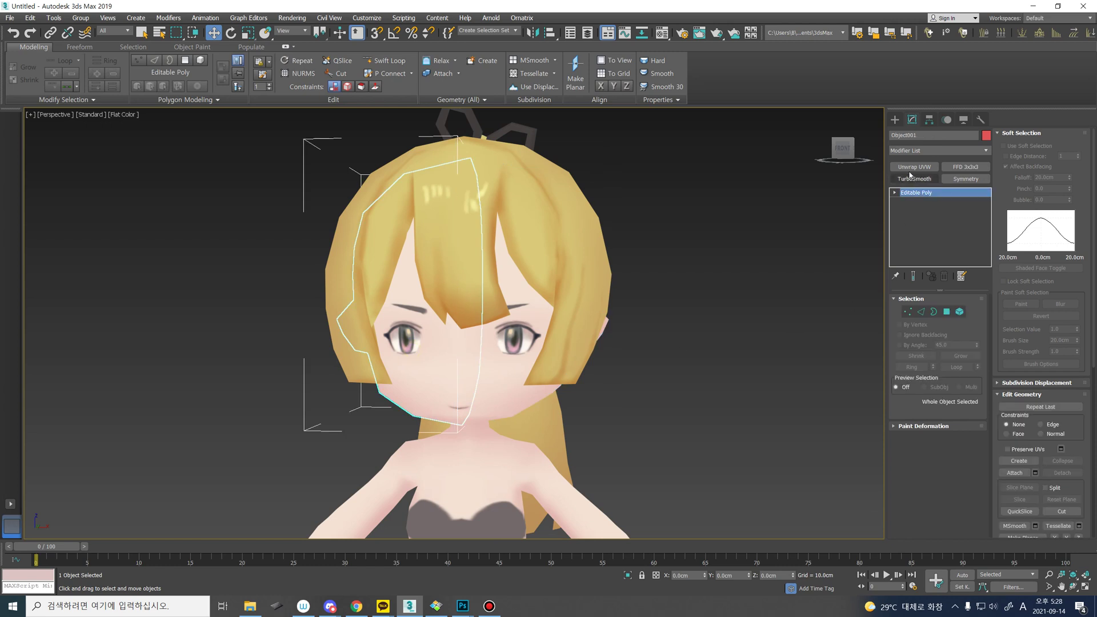
left_click(937, 137)
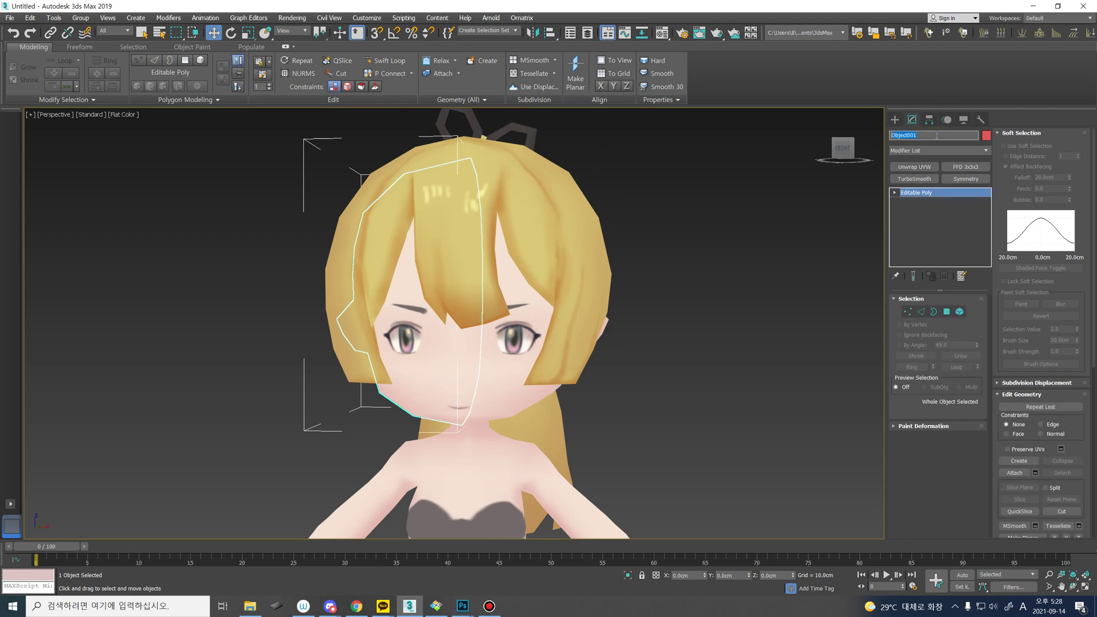
type("FemaleFace_R")
key("Return")
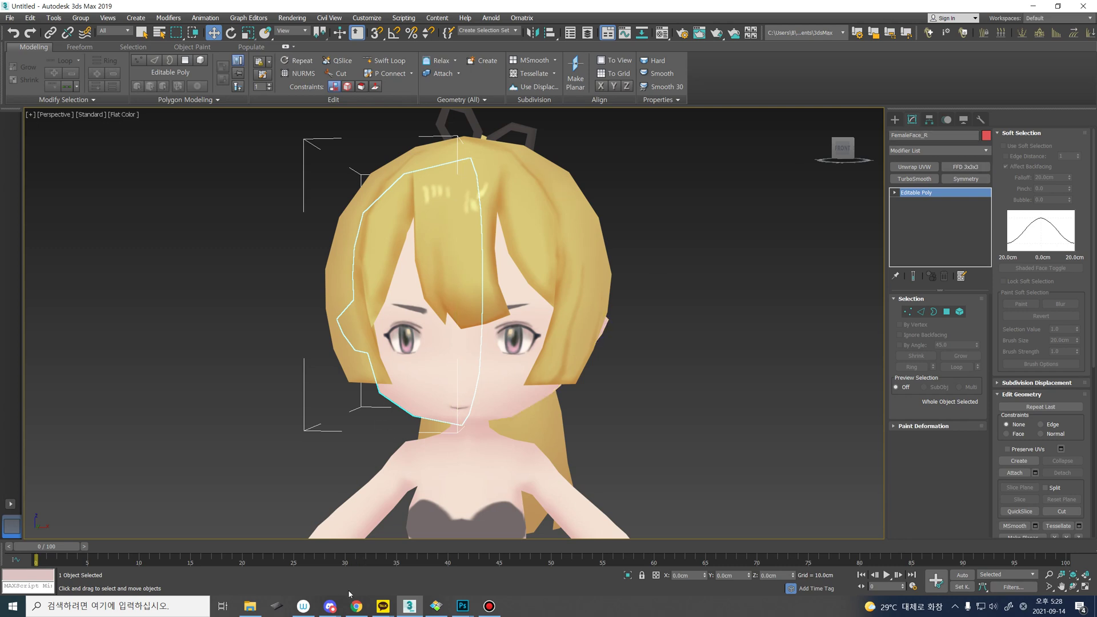
- Open the tex folder under Odyssey > CHR > SD_Char_Female on drive E in File Explorer
left_click(249, 605)
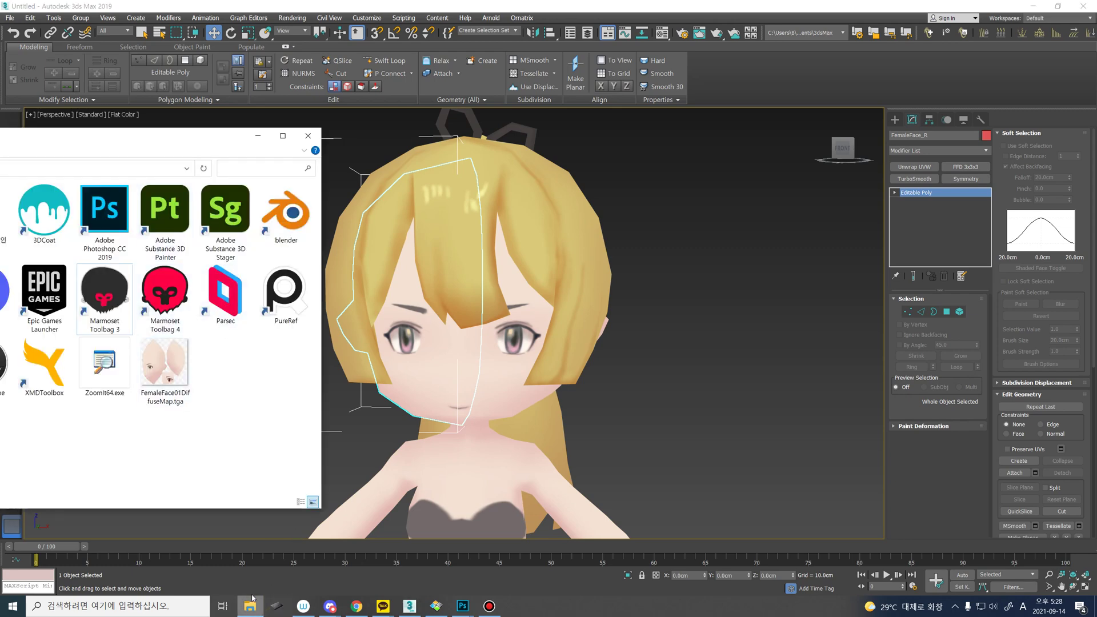
left_click_drag(171, 138, 479, 131)
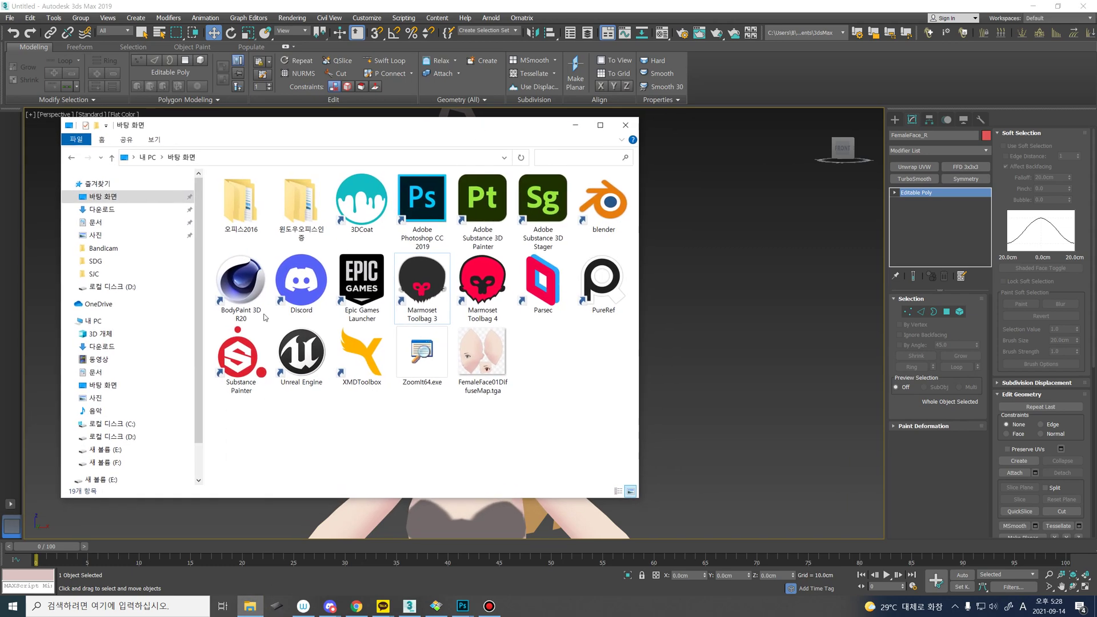
scroll(75, 411, "down", 2)
left_click(72, 403)
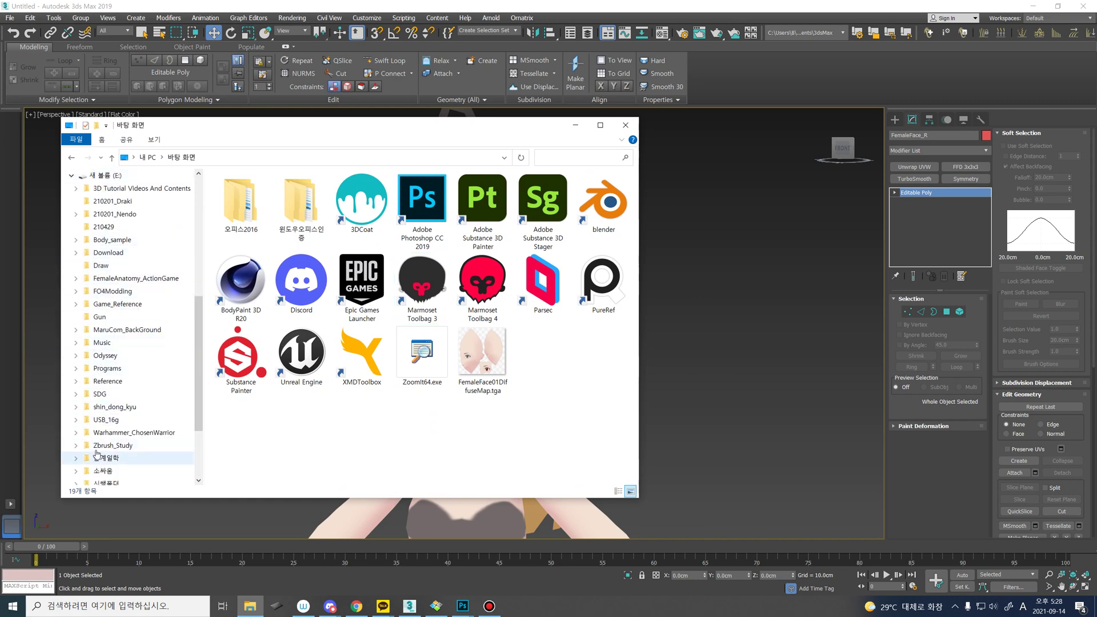
scroll(106, 277, "down", 1)
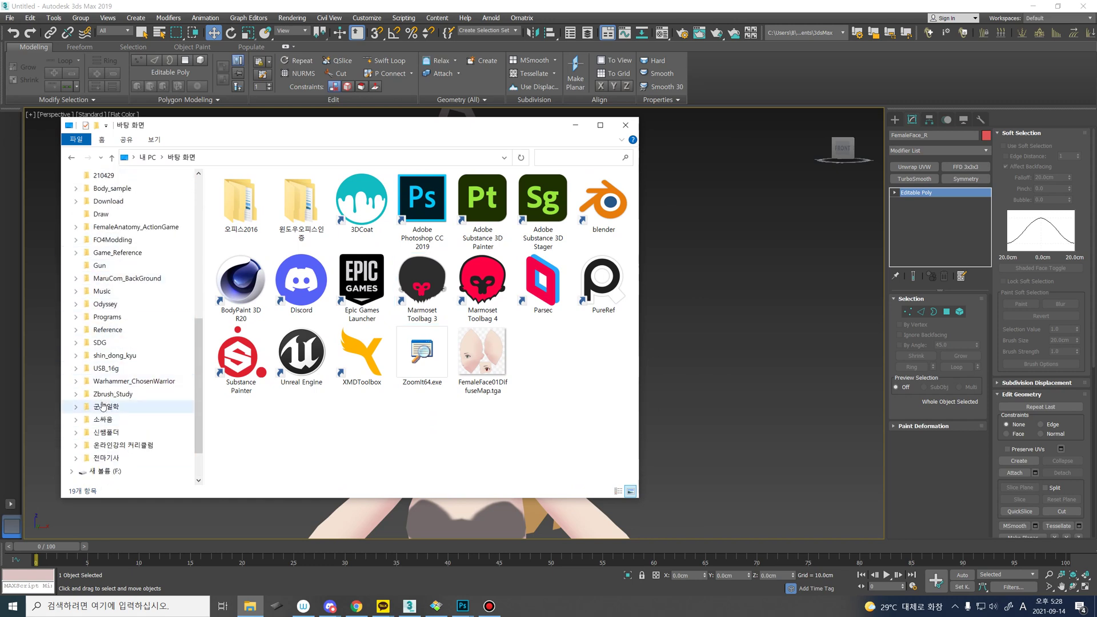
left_click(76, 304)
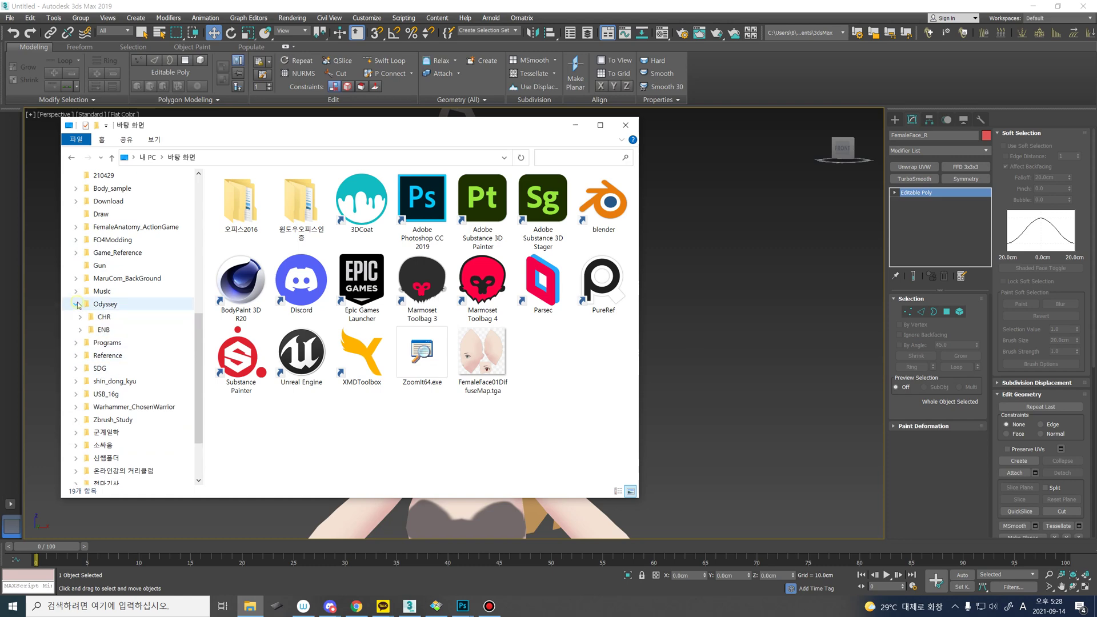
left_click(104, 317)
left_click(107, 345)
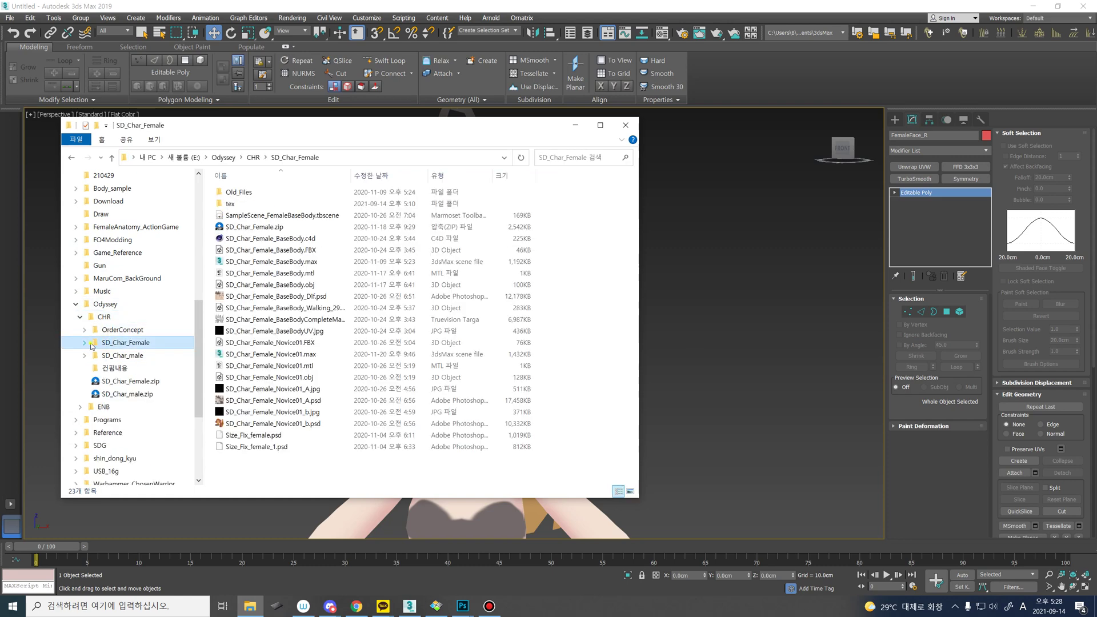
left_click(109, 355)
left_click(110, 367)
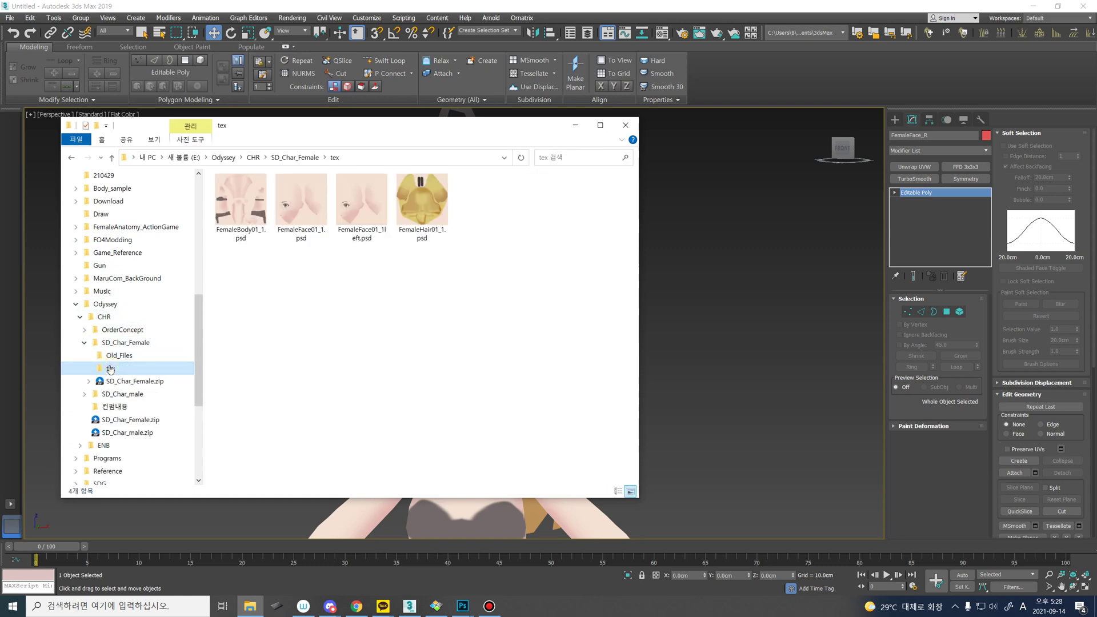
- Apply FemaleFace01_1.psd to the FemaleFace_R half and FemaleFace01_1left.psd to the FemaleFace01_L half
left_click_drag(423, 126, 529, 406)
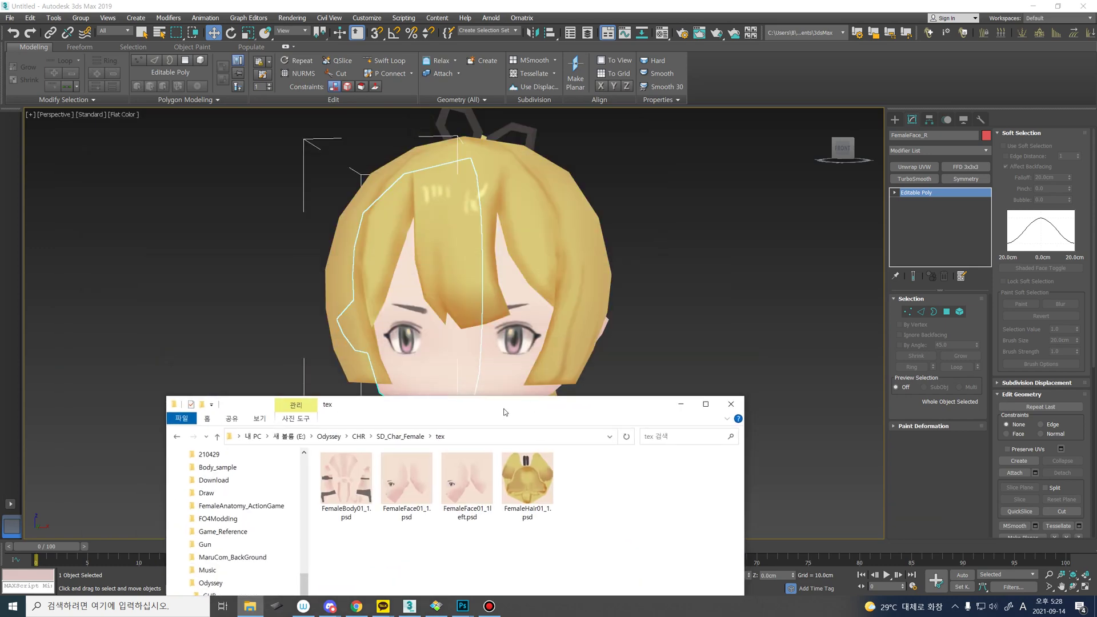
left_click_drag(414, 480, 420, 362)
left_click_drag(468, 484, 495, 366)
left_click_drag(406, 486, 403, 351)
- Examine the two separately textured face halves from several angles, selecting the FemaleFace01_L half
scroll(509, 284, "down", 4)
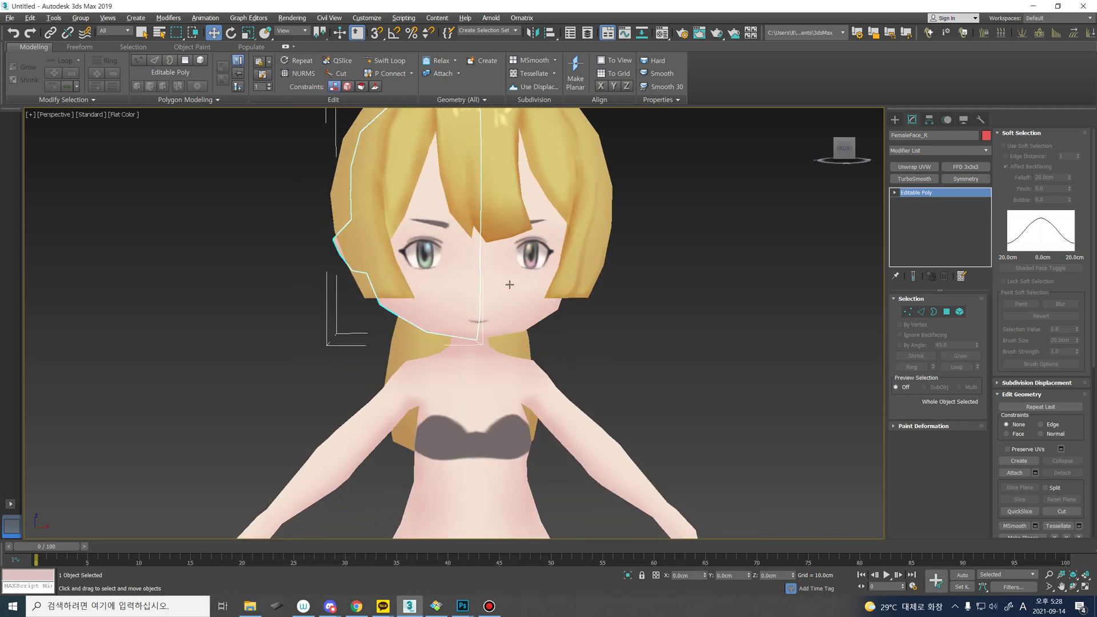
middle_click_drag(509, 284, 504, 274, "alt")
middle_click_drag(421, 259, 451, 367, "alt")
scroll(482, 313, "down", 2)
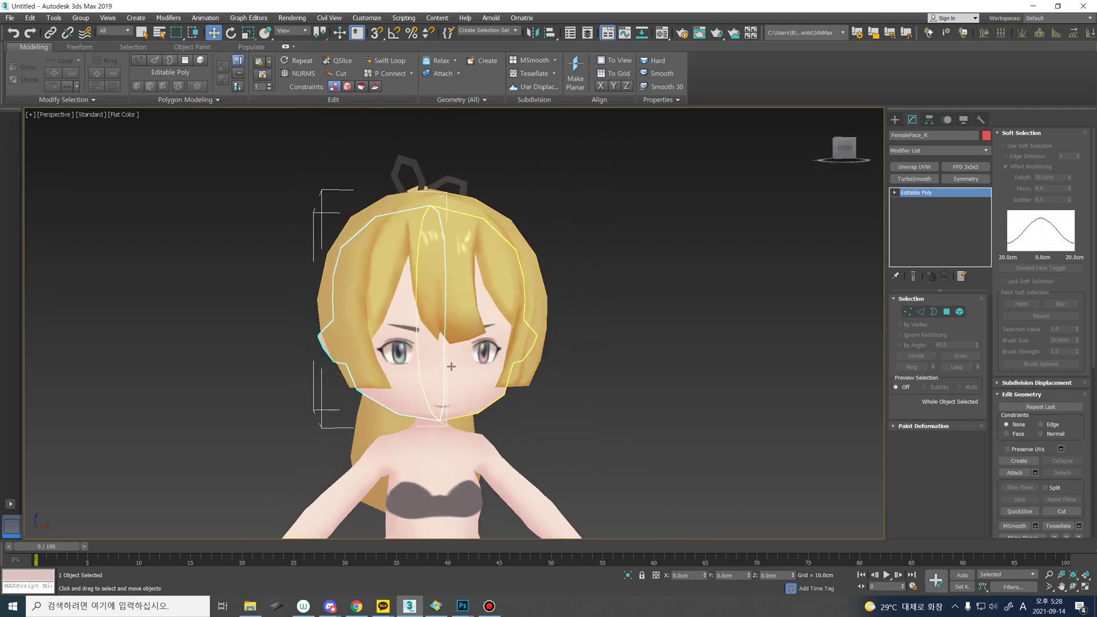
middle_click_drag(465, 405, 581, 425, "alt")
left_click(494, 399)
left_click(490, 372)
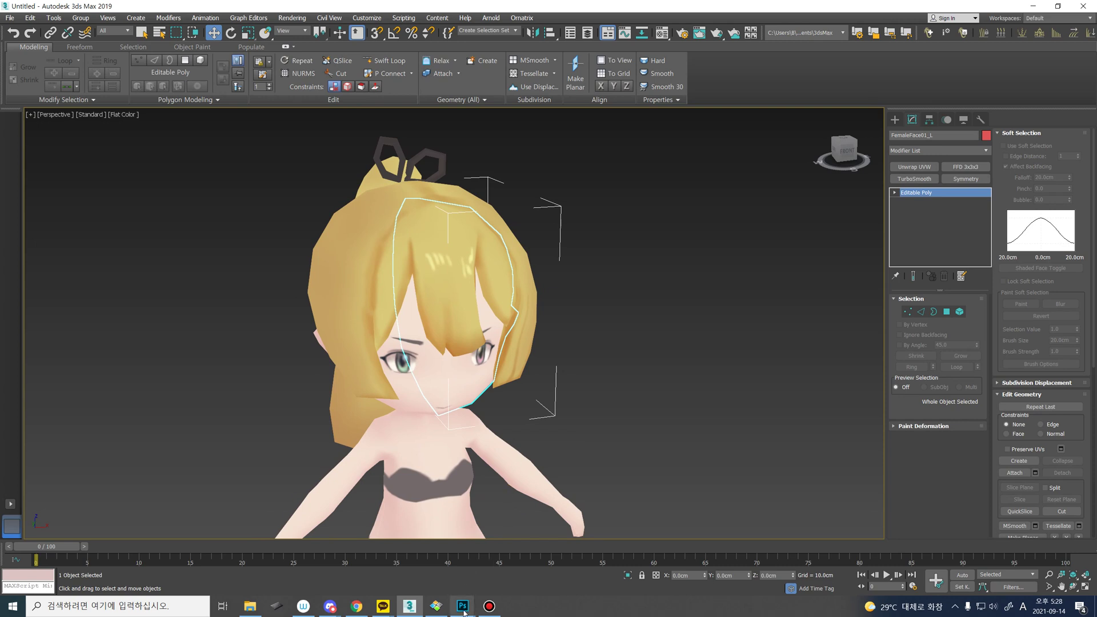
- Switch to the Untitled-1 sketch in Photoshop, show its empty lower area, and set a size 10 brush with default black
left_click(482, 563)
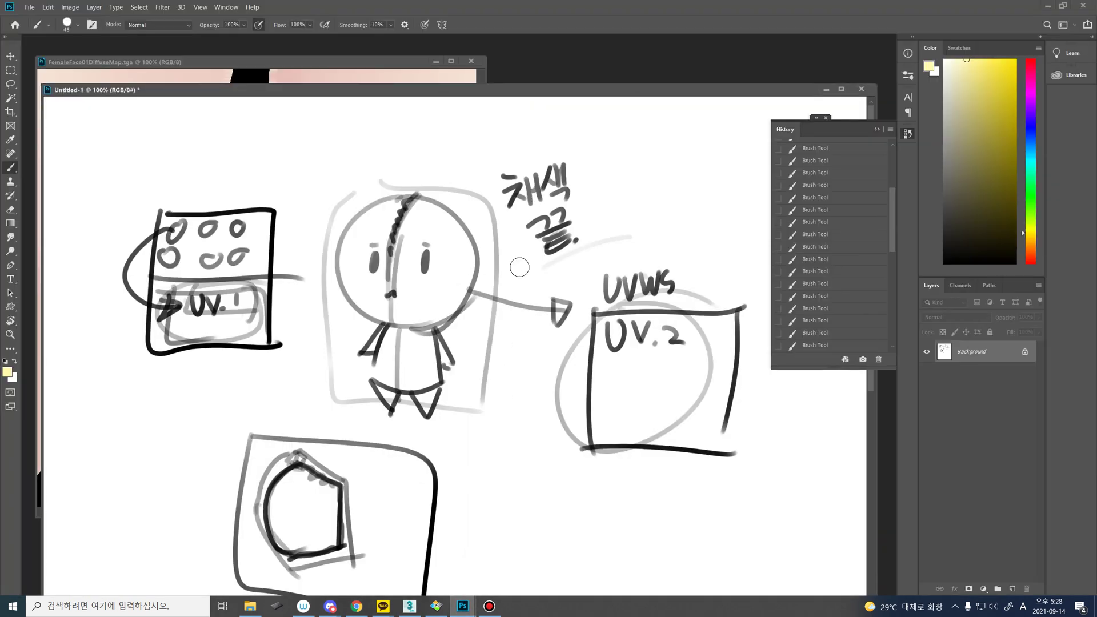
left_click_drag(551, 92, 556, 53)
left_click_drag(528, 423, 516, 281)
key("ctrl+minus")
left_click_drag(525, 398, 524, 301)
key("bracketleft")
key("bracketleft")
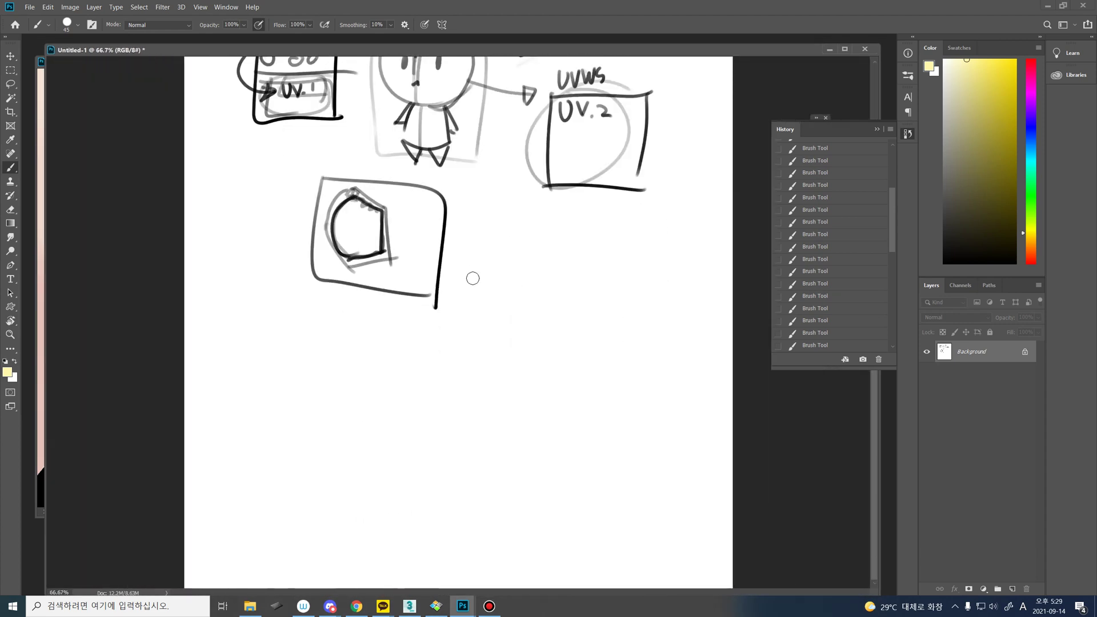
key("bracketleft")
key("bracketleft")
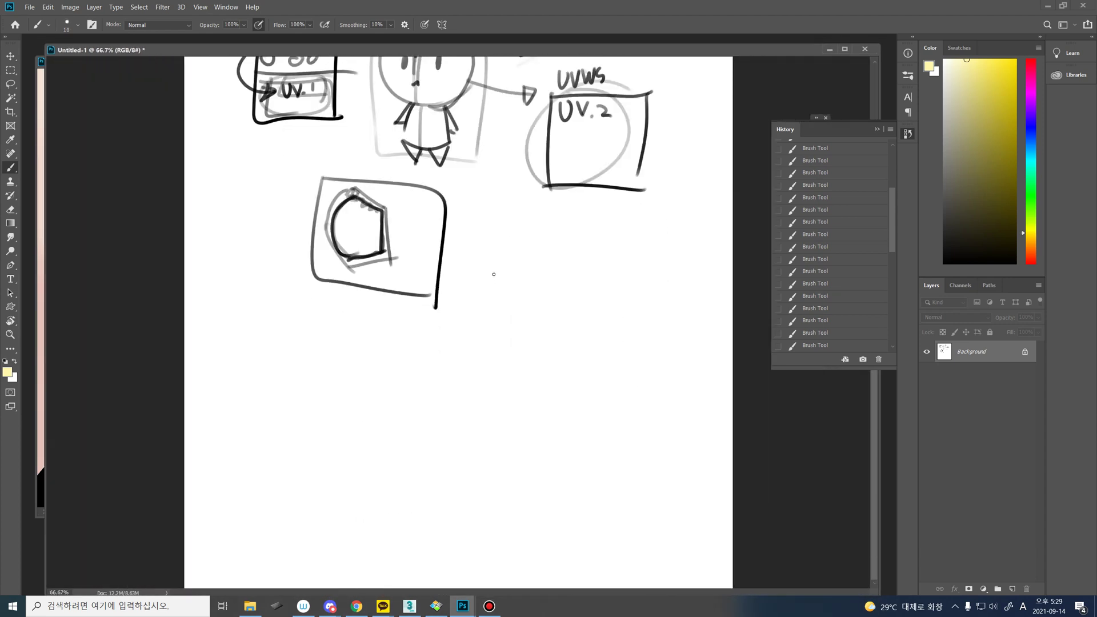
key("d")
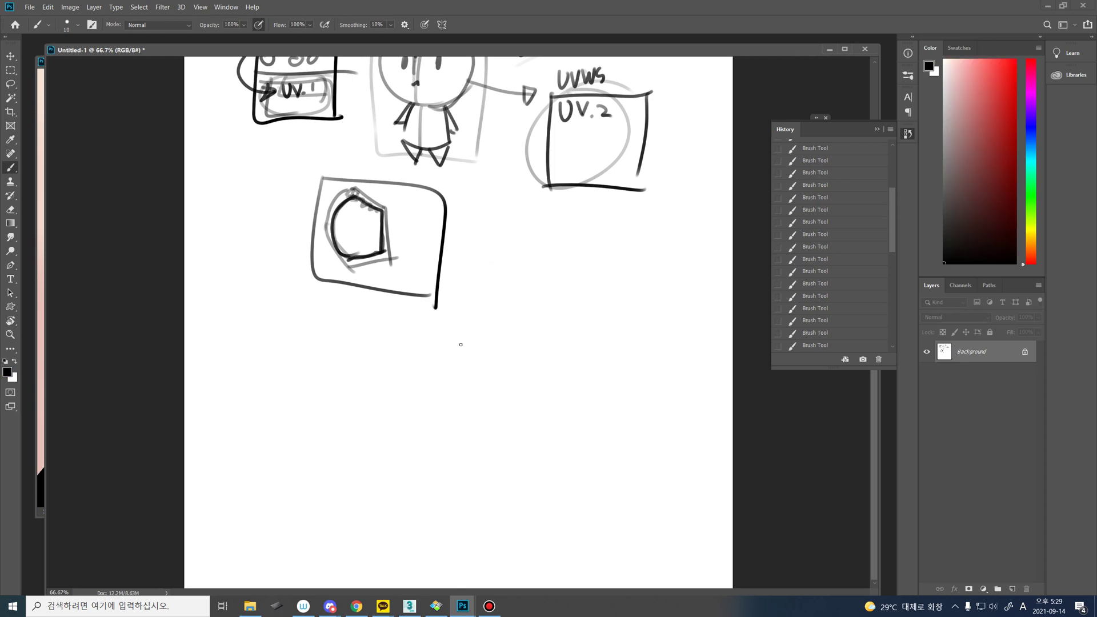
- Sketch a running figure with a masked, toothy face below the framed UV shape
mouse_move(318, 303)
left_mouse_down()
mouse_move(339, 378)
mouse_move(347, 372)
mouse_move(315, 396)
mouse_move(269, 363)
mouse_move(255, 369)
mouse_move(303, 412)
mouse_move(313, 444)
left_mouse_up()
mouse_move(346, 383)
left_mouse_down()
mouse_move(361, 416)
mouse_move(348, 400)
left_mouse_up()
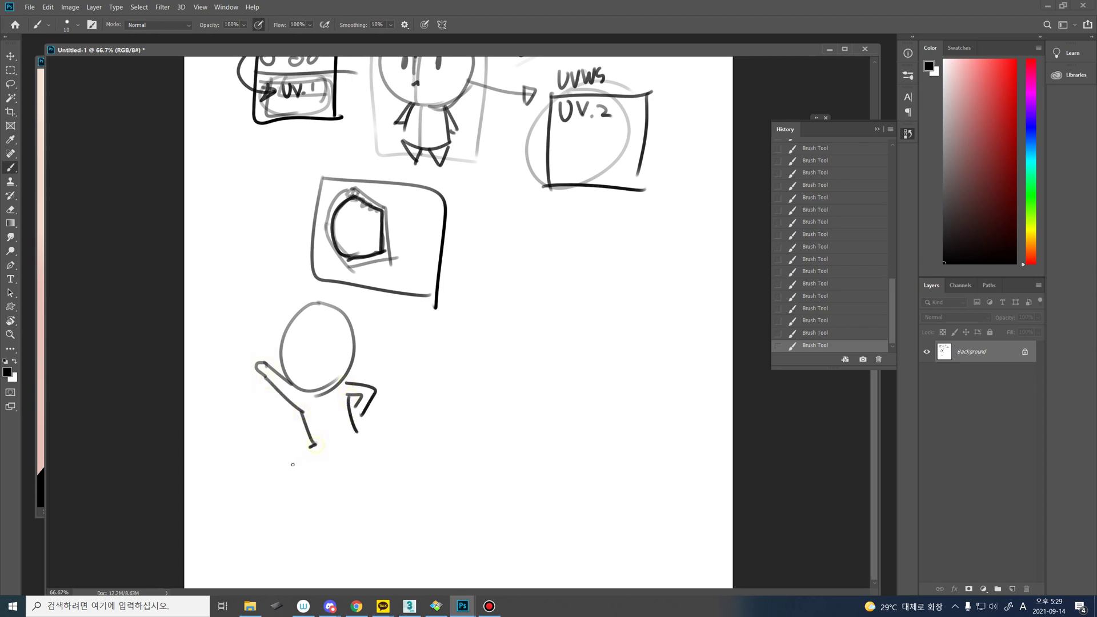
mouse_move(292, 464)
left_mouse_down()
mouse_move(318, 493)
mouse_move(364, 464)
mouse_move(399, 480)
left_mouse_up()
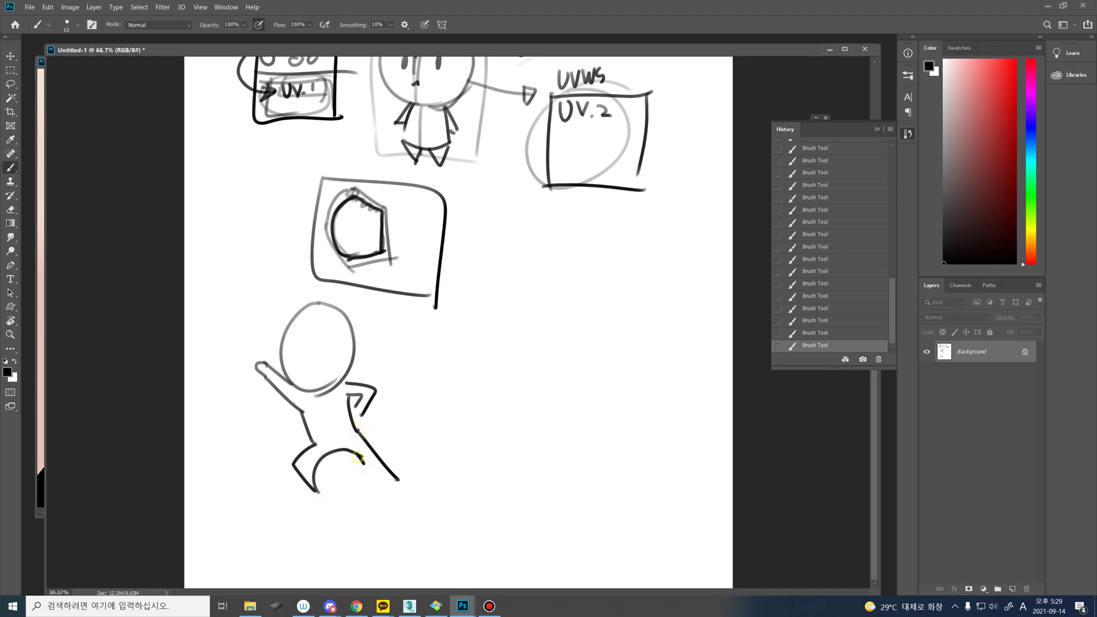
mouse_move(281, 351)
left_mouse_down()
mouse_move(358, 339)
mouse_move(312, 355)
mouse_move(327, 368)
mouse_move(306, 382)
left_mouse_up()
left_click_drag(313, 374, 315, 382)
left_click_drag(320, 373, 320, 379)
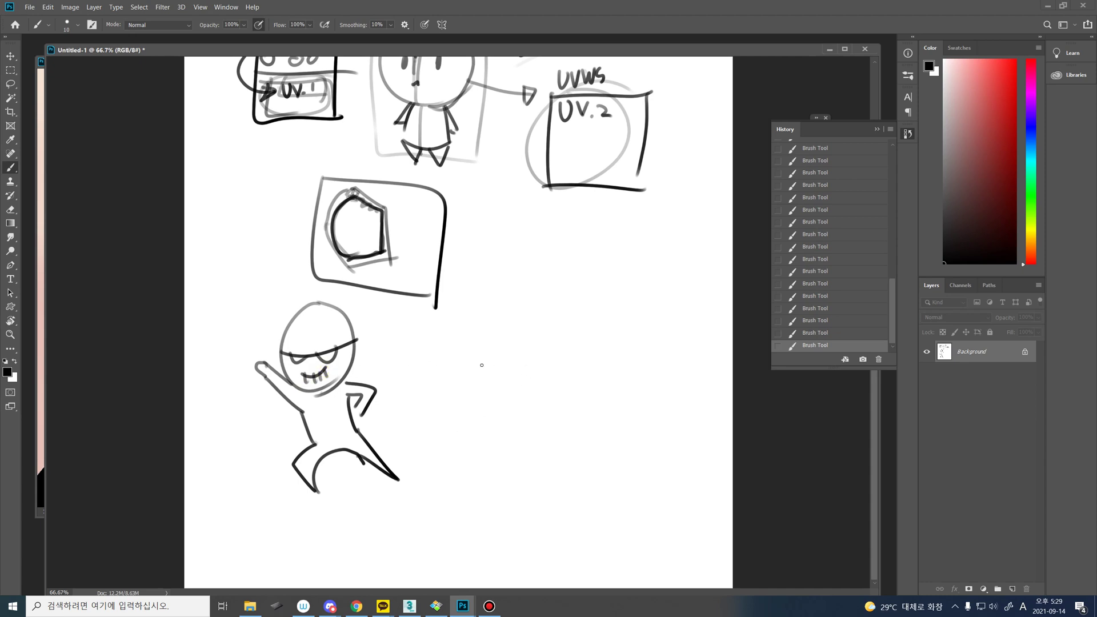
- Sketch a loose, rounded polygonal outline to the right of the running figure
mouse_move(519, 340)
left_mouse_down()
mouse_move(497, 416)
mouse_move(532, 418)
left_mouse_up()
mouse_move(518, 320)
left_mouse_down()
mouse_move(563, 331)
mouse_move(565, 375)
left_mouse_up()
left_click_drag(567, 391, 534, 412)
left_click_drag(523, 320, 495, 333)
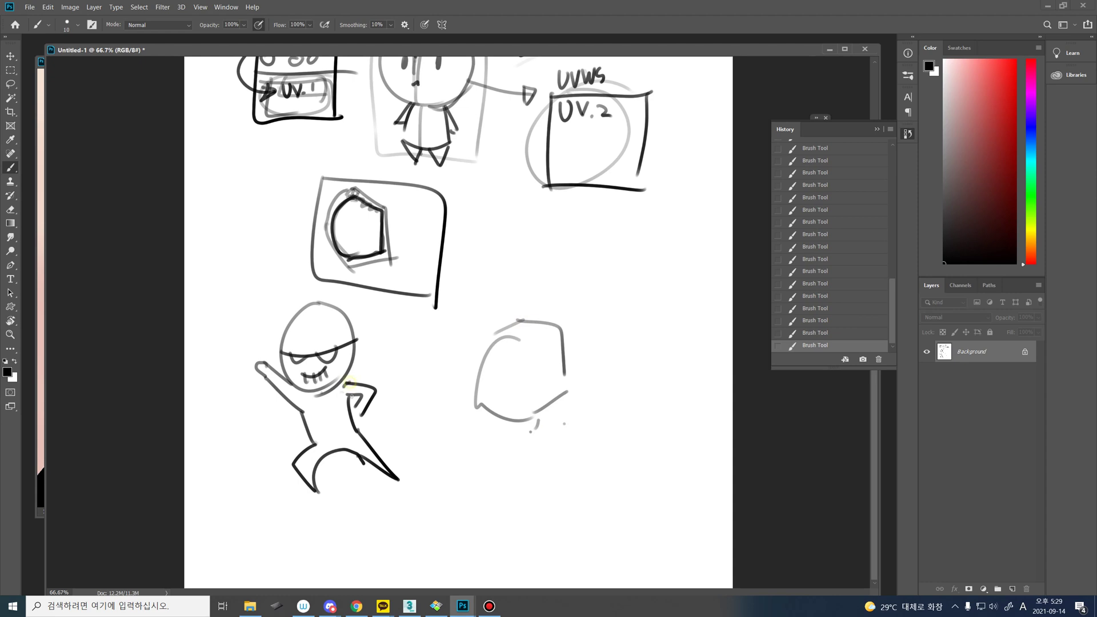
- Add clothing lines and a shaded chest emblem to the running figure, with an arrow pointing outward from the emblem
left_click_drag(347, 384, 348, 402)
left_click_drag(326, 399, 332, 437)
left_click_drag(311, 441, 360, 435)
left_click_drag(305, 388, 346, 406)
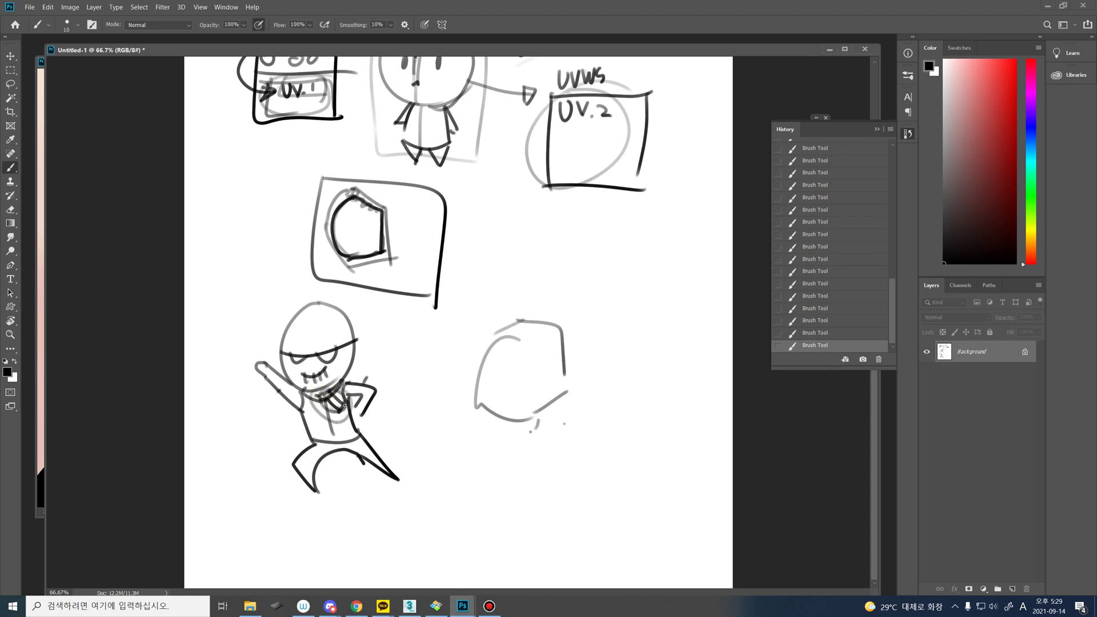
mouse_move(345, 385)
left_mouse_down()
mouse_move(321, 404)
mouse_move(329, 416)
mouse_move(324, 385)
mouse_move(346, 406)
mouse_move(328, 388)
mouse_move(390, 354)
mouse_move(389, 364)
left_mouse_up()
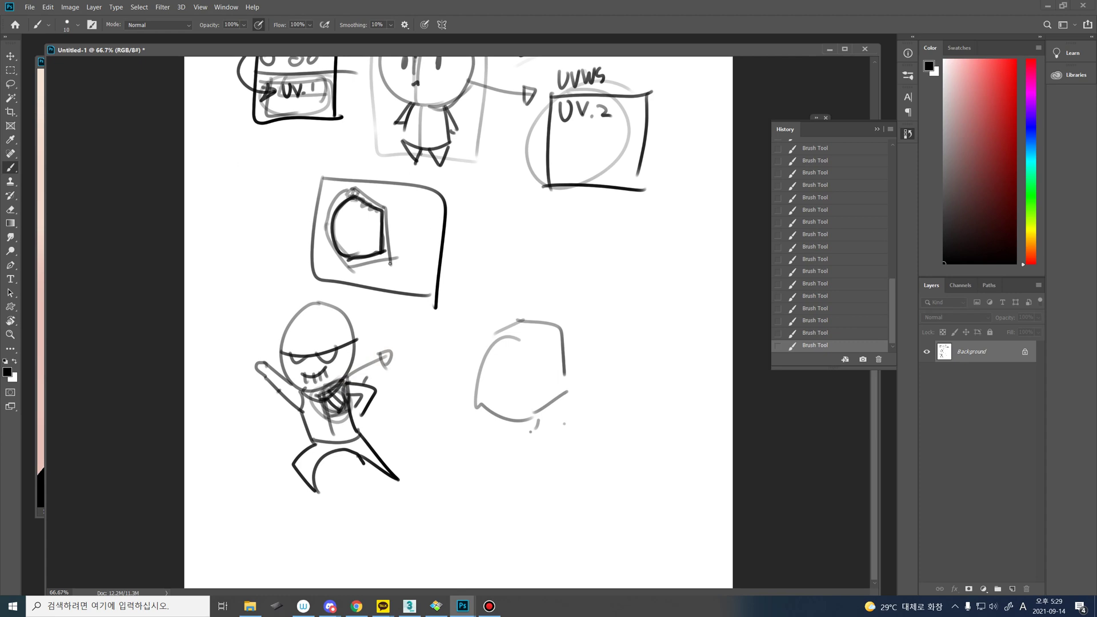
- Draw a small framed shape inside the UV box's upper right corner and a large frame around the running figure
mouse_move(406, 195)
left_mouse_down()
mouse_move(442, 234)
mouse_move(441, 201)
mouse_move(414, 228)
left_mouse_up()
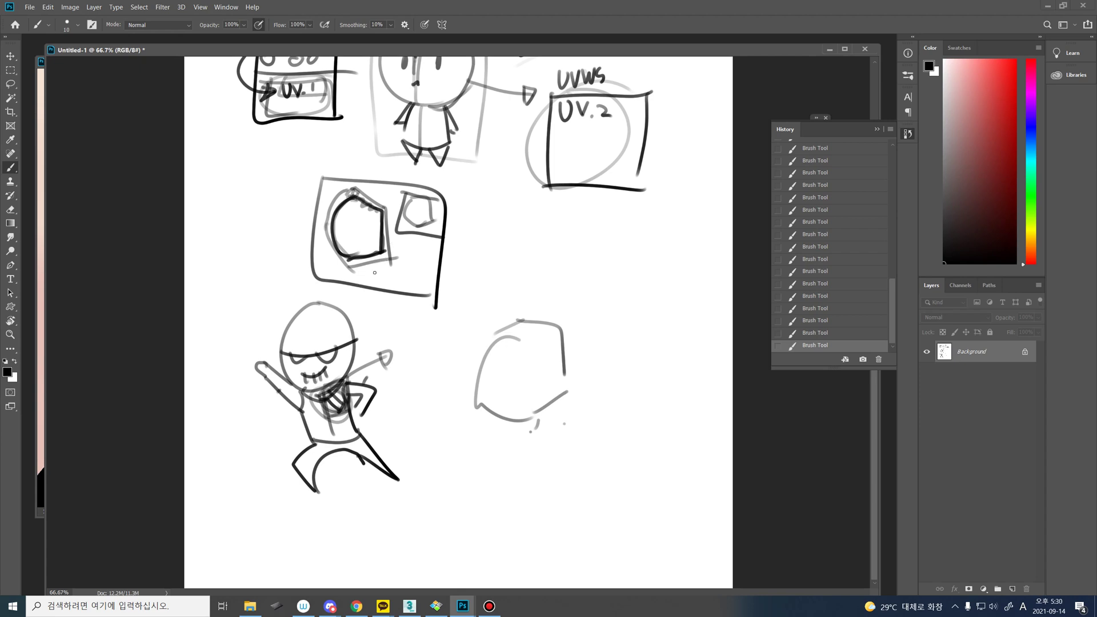
mouse_move(246, 296)
left_mouse_down()
mouse_move(429, 293)
mouse_move(414, 496)
mouse_move(455, 490)
left_mouse_up()
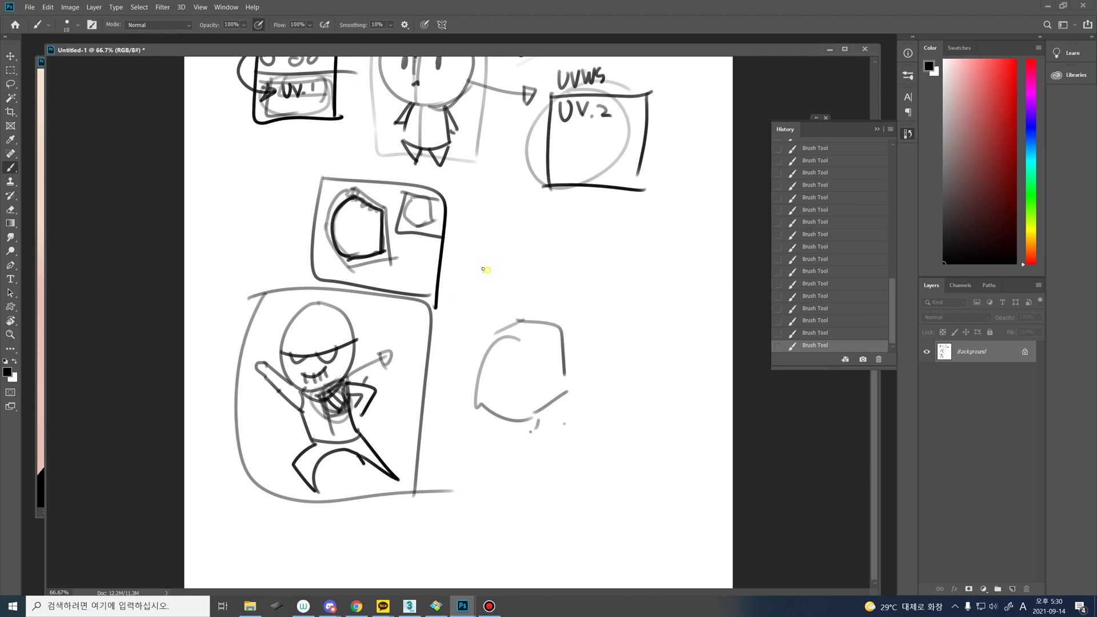
- Draw two arrows outward from the running figure's frame and write "3~4" beside them, circled and underlined
mouse_move(483, 269)
left_mouse_down()
mouse_move(507, 296)
mouse_move(491, 310)
mouse_move(479, 277)
left_mouse_up()
mouse_move(512, 238)
left_mouse_down()
mouse_move(528, 242)
mouse_move(521, 264)
left_mouse_up()
mouse_move(536, 255)
left_mouse_down()
mouse_move(590, 247)
mouse_move(574, 270)
left_mouse_up()
left_click_drag(577, 220, 520, 222)
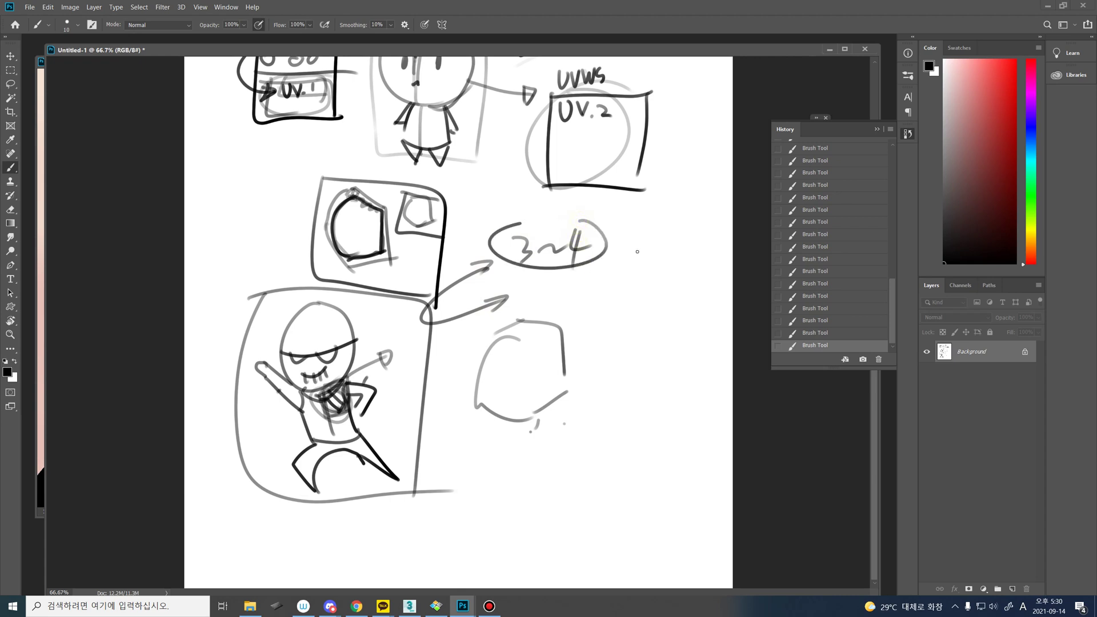
left_click_drag(631, 238, 520, 223)
mouse_move(507, 264)
left_mouse_down()
mouse_move(604, 255)
mouse_move(588, 260)
left_mouse_up()
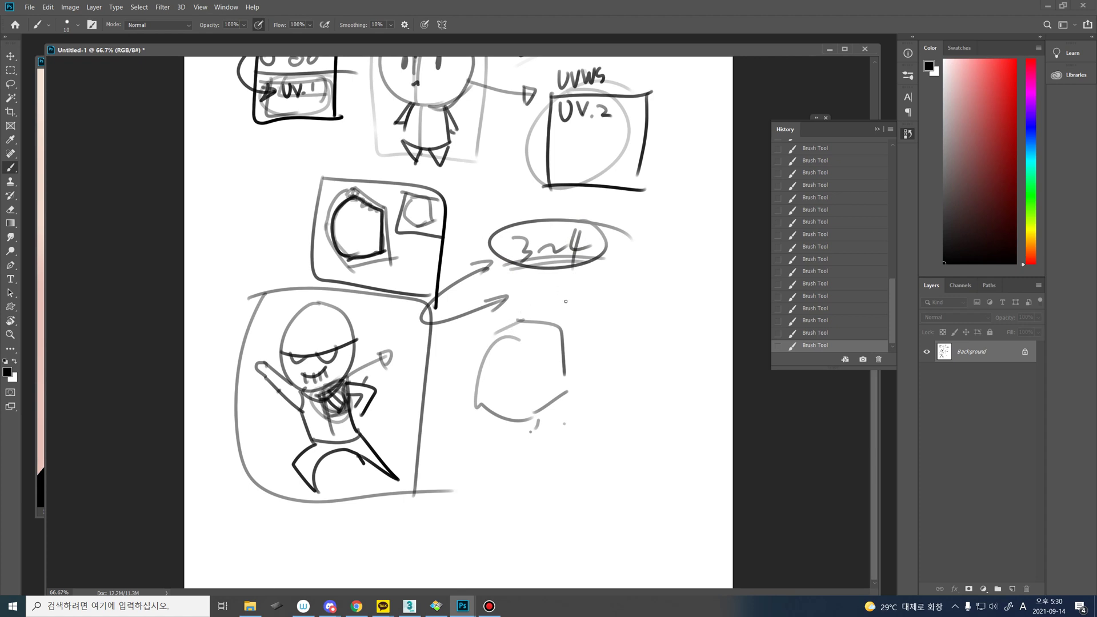
- Draw a bold shaded arrow pointing at the upper right corner of the box holding the two UV shapes
mouse_move(608, 285)
left_mouse_down()
mouse_move(605, 382)
mouse_move(594, 356)
left_mouse_up()
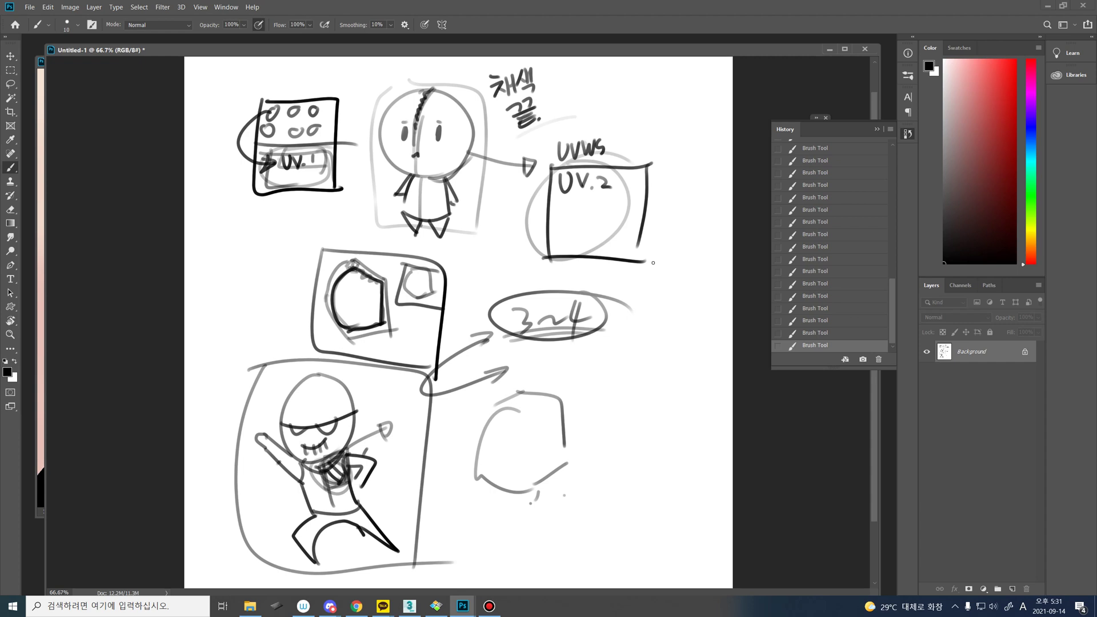
mouse_move(483, 231)
left_mouse_down()
mouse_move(509, 246)
mouse_move(480, 234)
mouse_move(499, 257)
left_mouse_up()
mouse_move(480, 232)
left_mouse_down()
mouse_move(473, 237)
mouse_move(500, 258)
mouse_move(454, 266)
mouse_move(480, 260)
left_mouse_up()
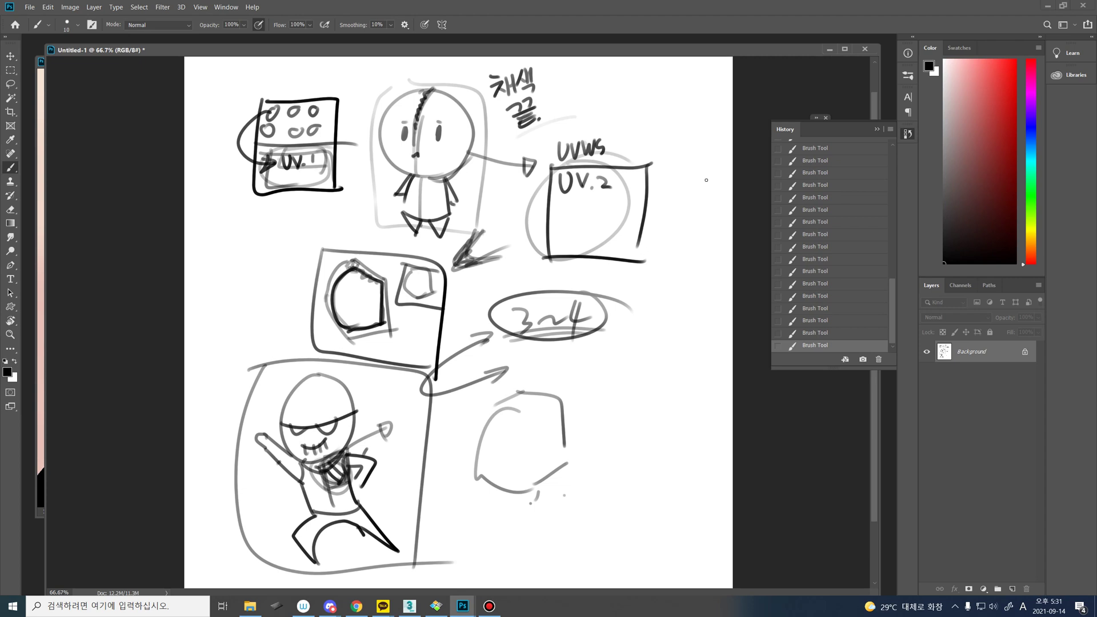
- Switch to 3ds Max and inspect the character's two face halves from the front and at an angle, selecting the green-eyed half and clearing the selection
left_click(409, 605)
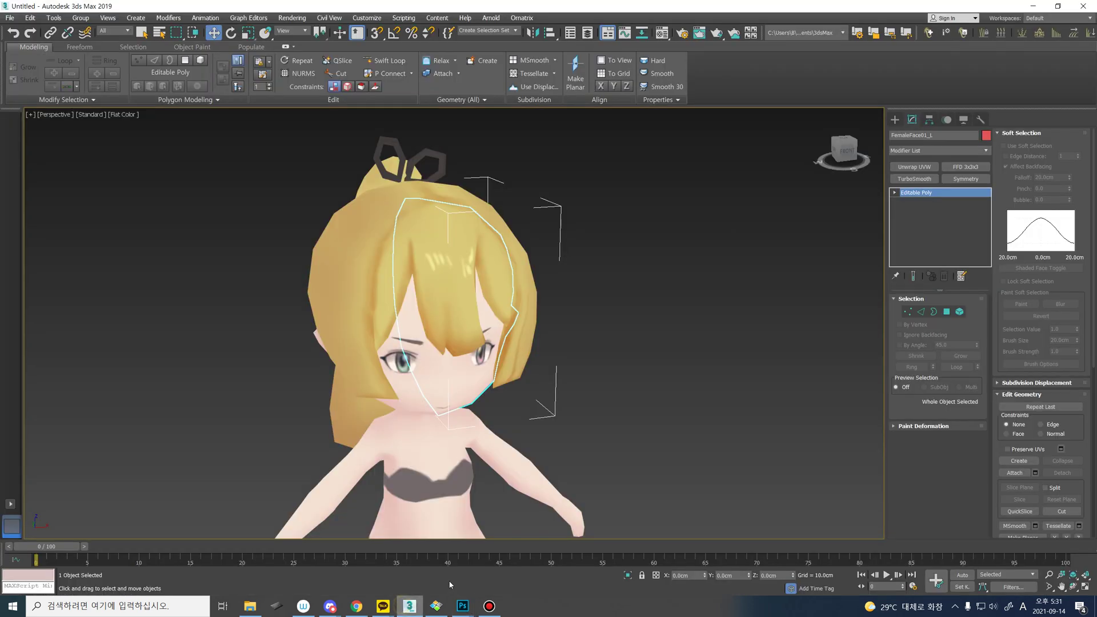
left_click(846, 153)
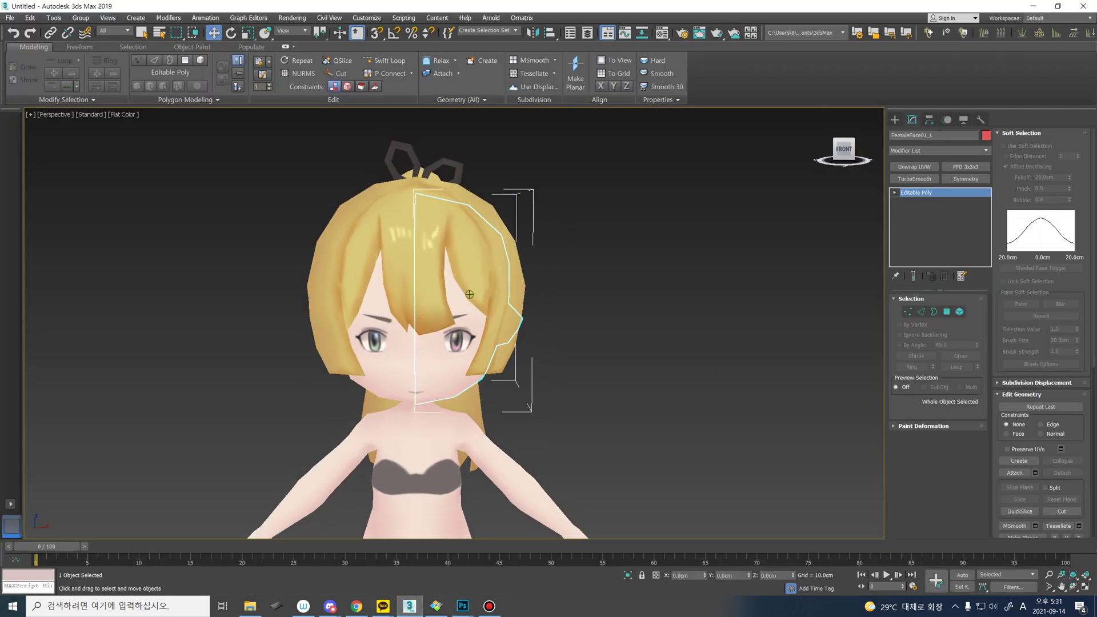
middle_click_drag(529, 290, 469, 295, "alt")
key("shift+z")
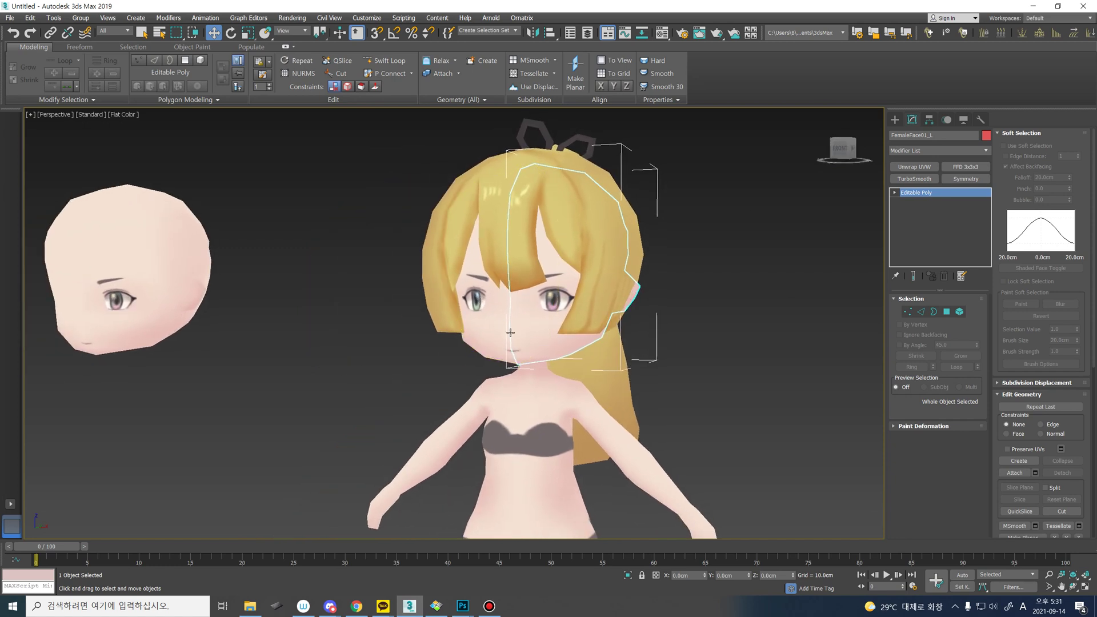
left_click(488, 335)
left_click(488, 334)
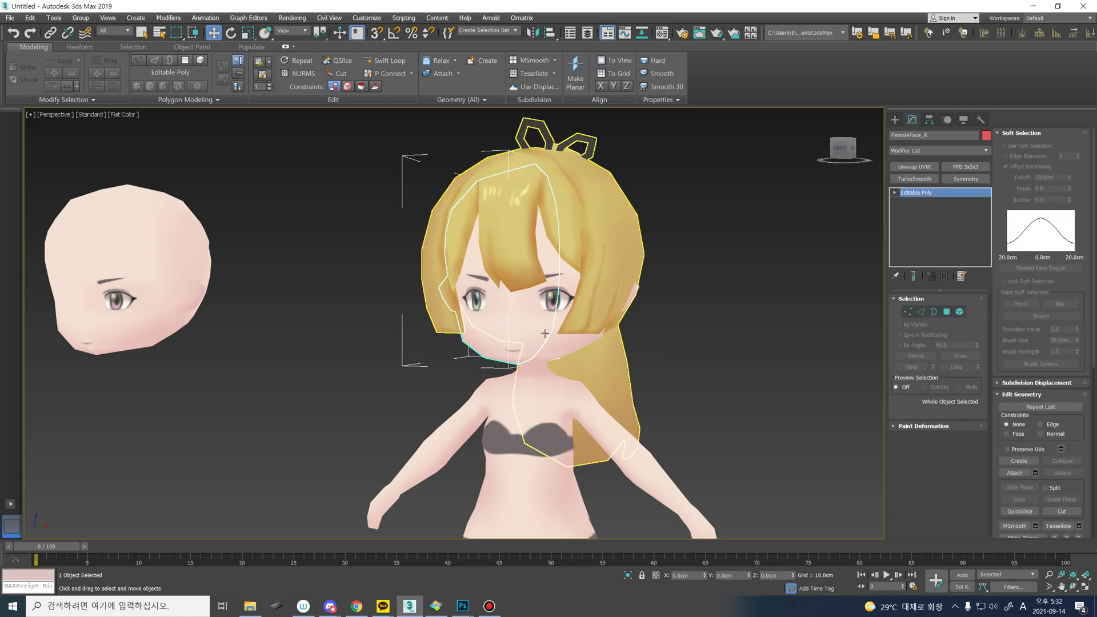
left_click(707, 409)
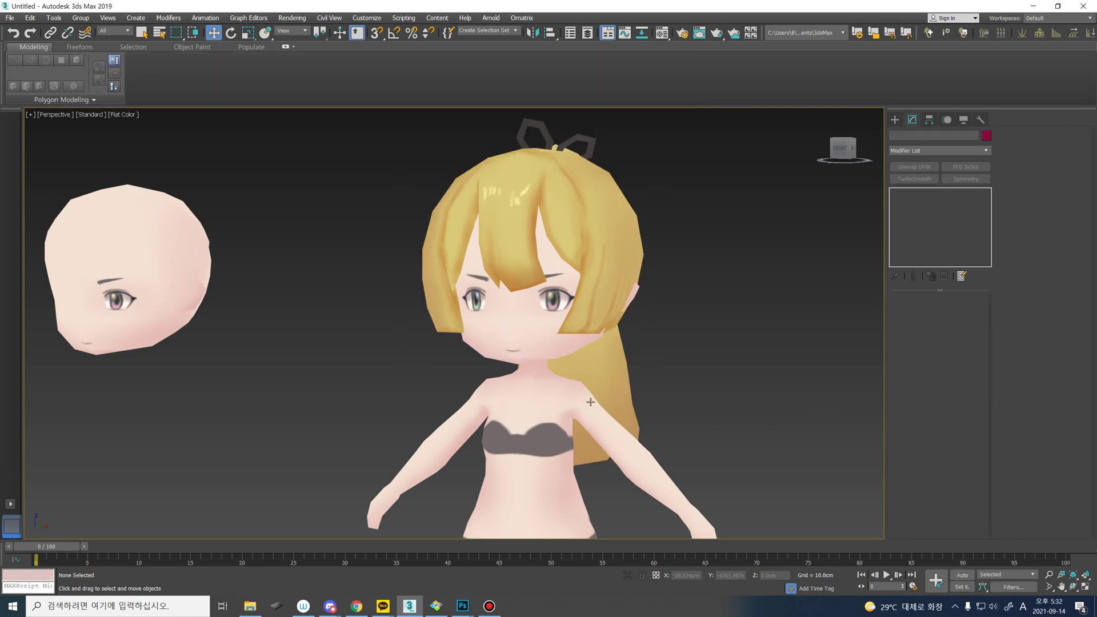